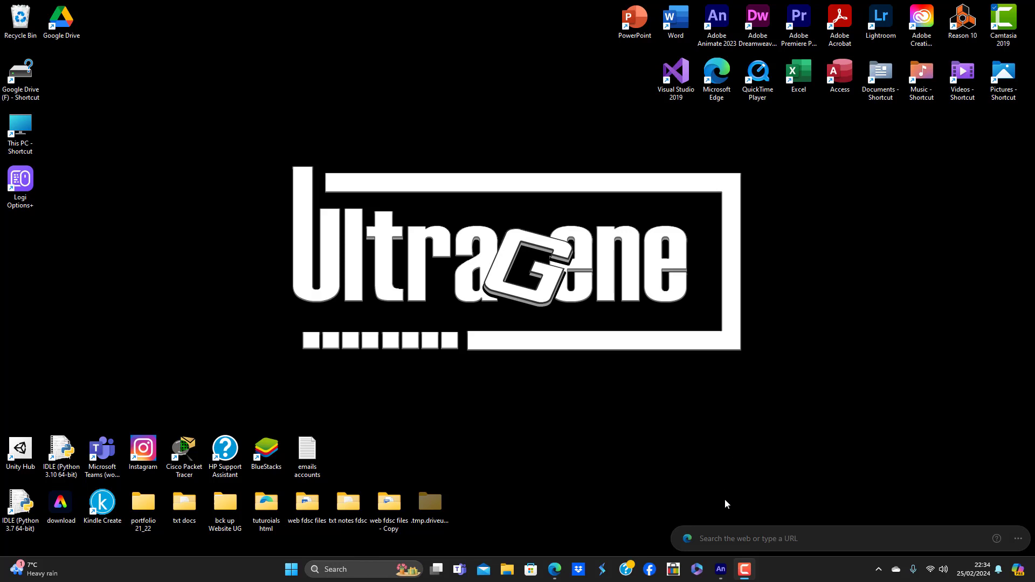
Step: Bring Animate to the front and zoom the blank stage to 50%
click(721, 570)
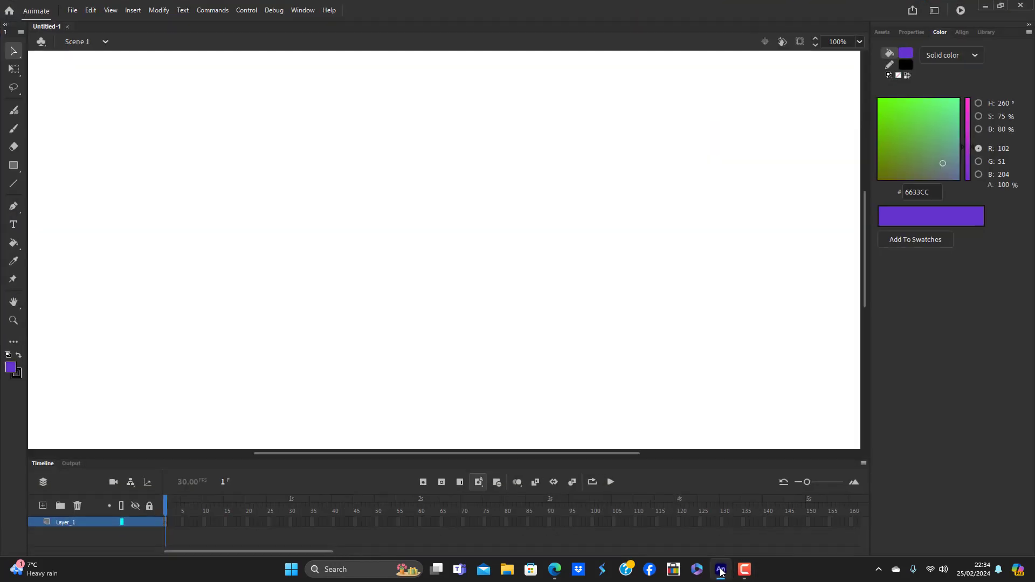
click(860, 41)
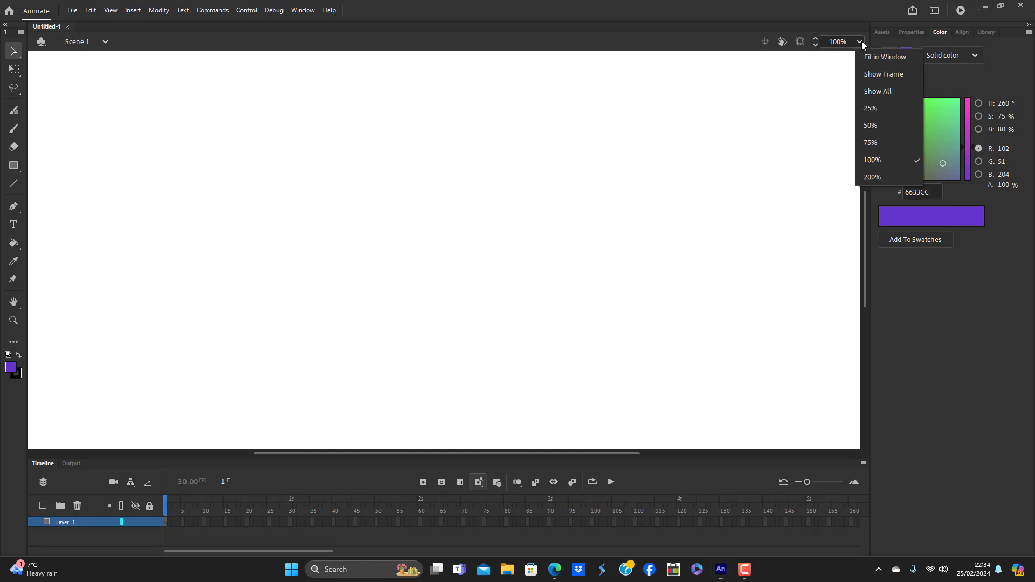
click(882, 125)
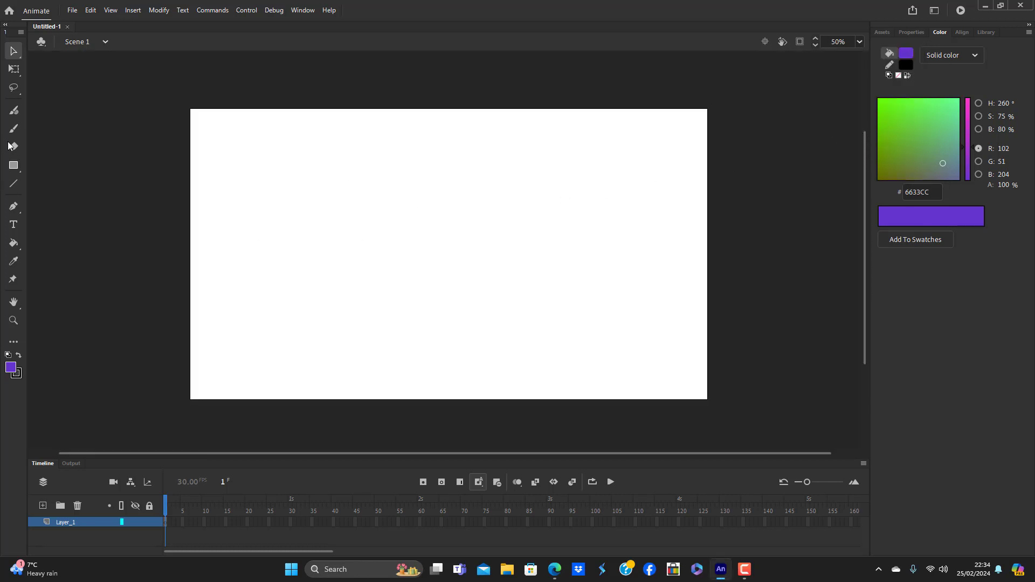
Step: Type the title 'basics Level 3' in a new text box on the stage
click(14, 225)
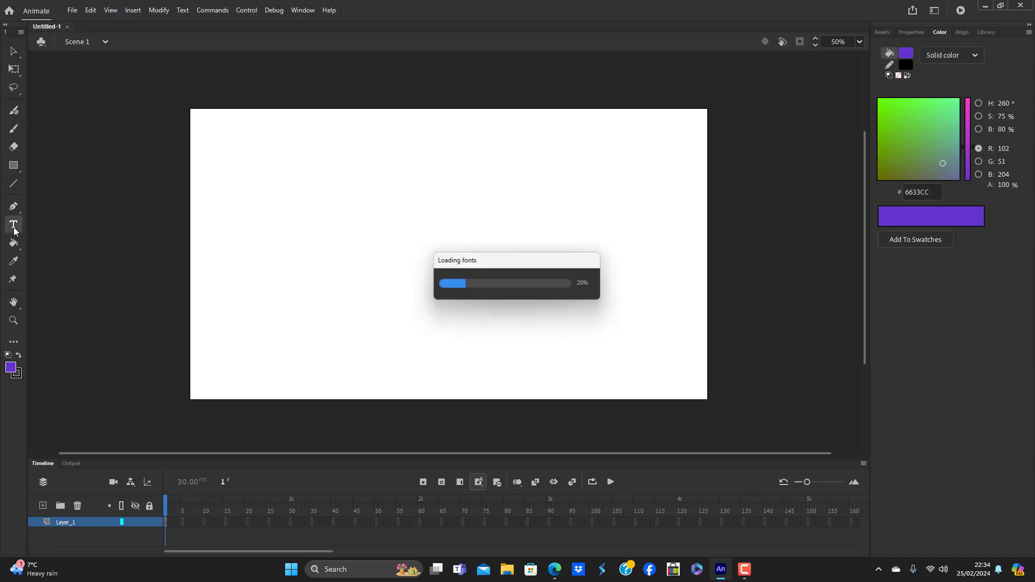
click(392, 235)
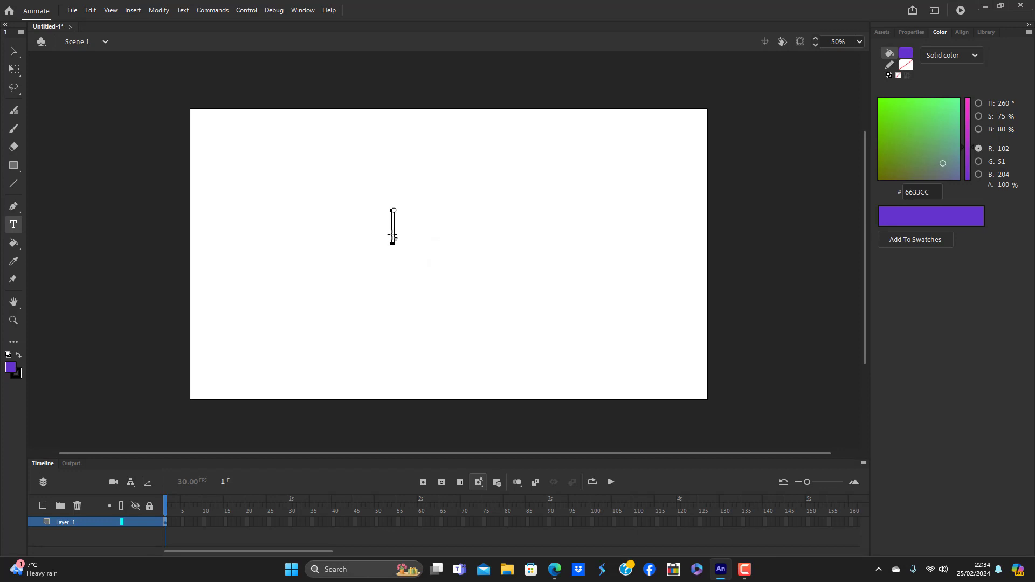
text(basics)
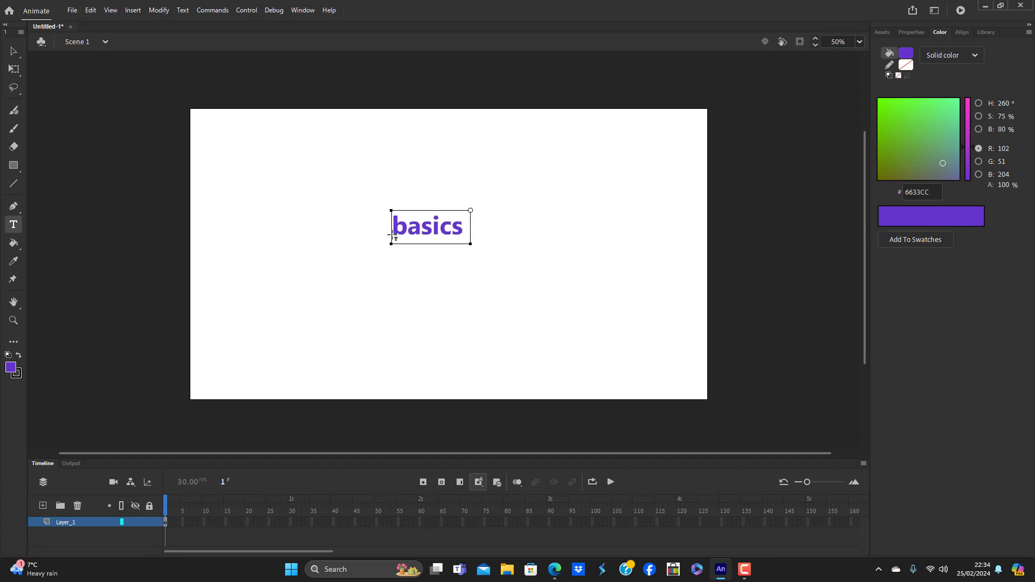
text( l)
key(BackSpace)
key(BackSpace)
key(Caps_Lock)
text(L)
key(Caps_Lock)
text(evel)
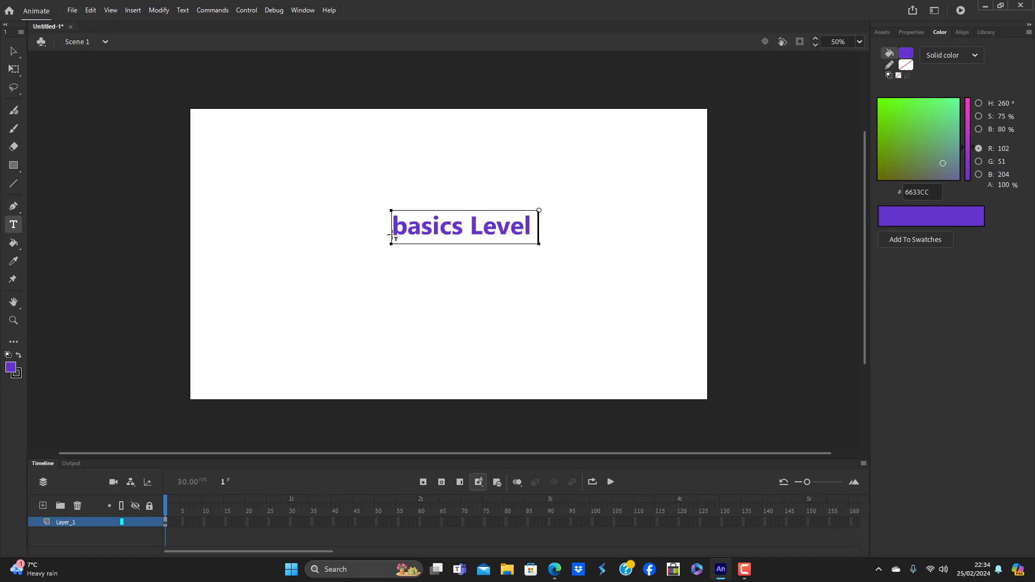
key(Caps_Lock)
text(3)
key(Caps_Lock)
Step: Capitalise it to 'Basics Level 3' and move the title to the stage's upper-left
click(12, 47)
drag(500, 241, 435, 228)
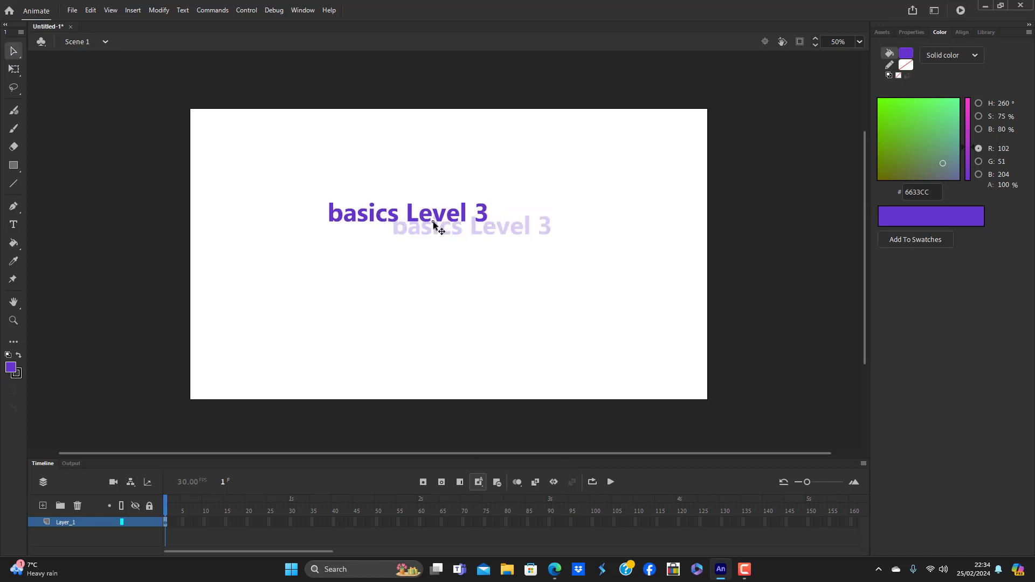
double_click(342, 214)
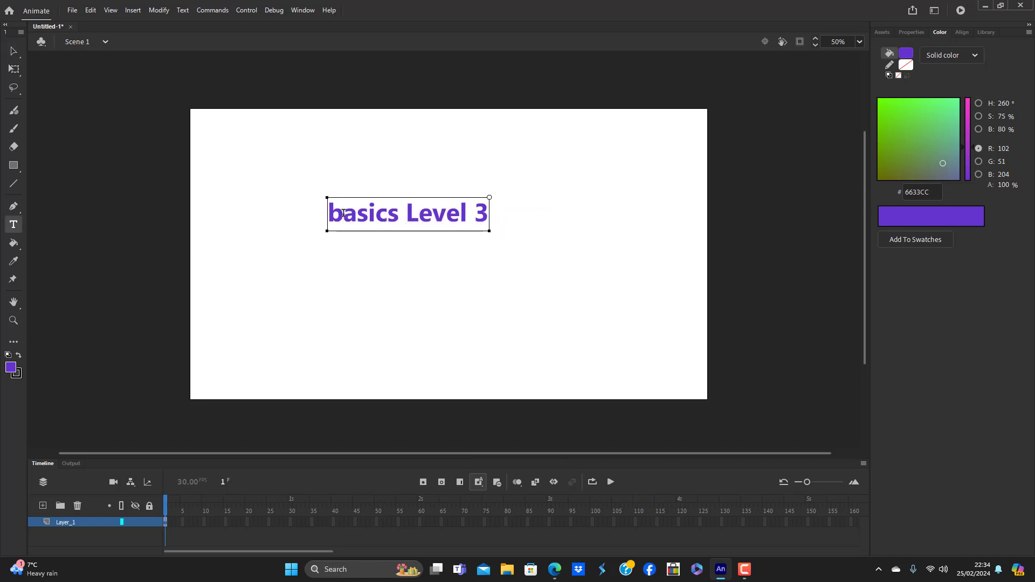
key(BackSpace)
key(Caps_Lock)
text(B)
key(Caps_Lock)
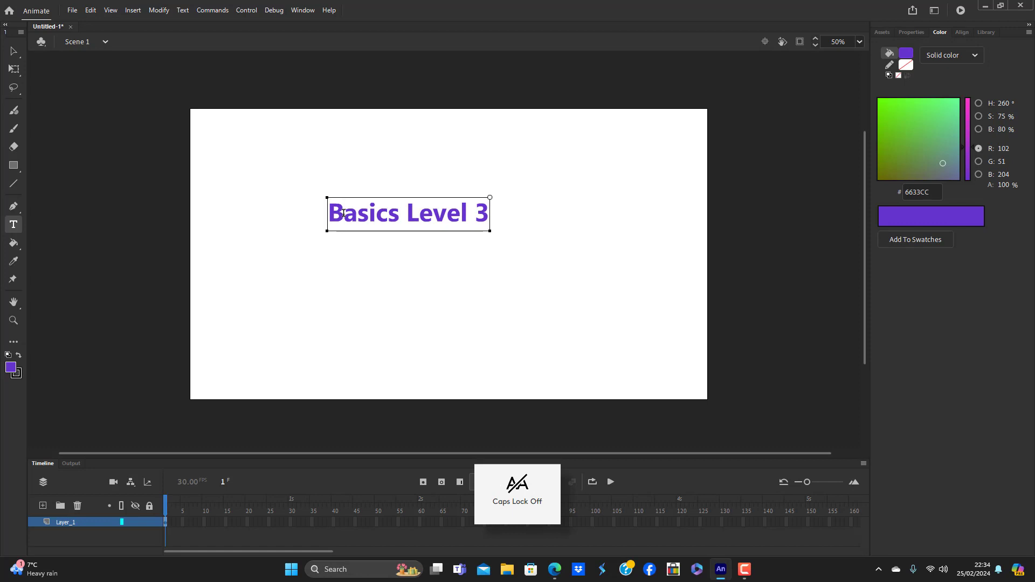
key(Escape)
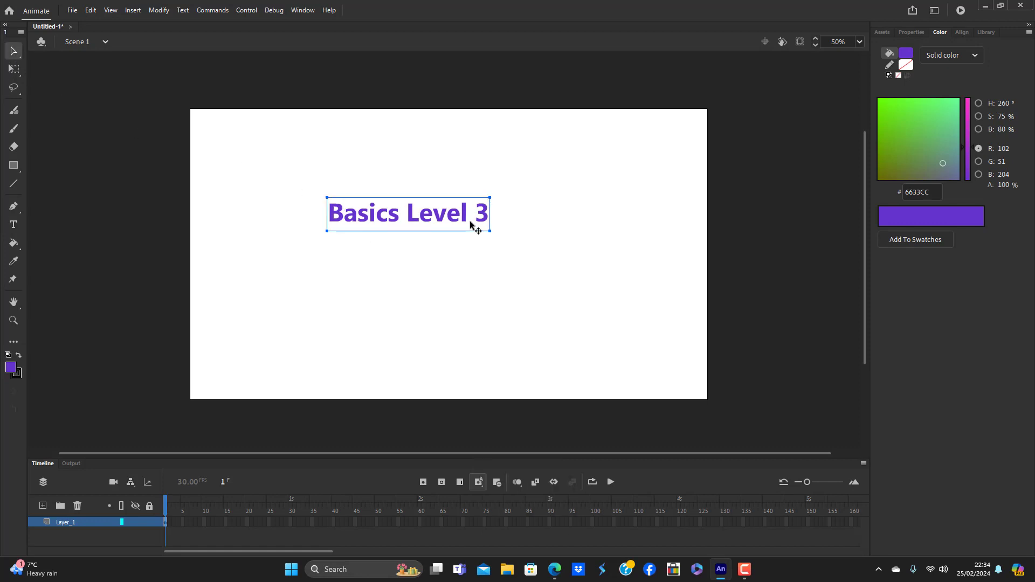
mouse_move(468, 219)
mouse_down()
mouse_move(340, 148)
mouse_move(348, 152)
mouse_up()
click(421, 311)
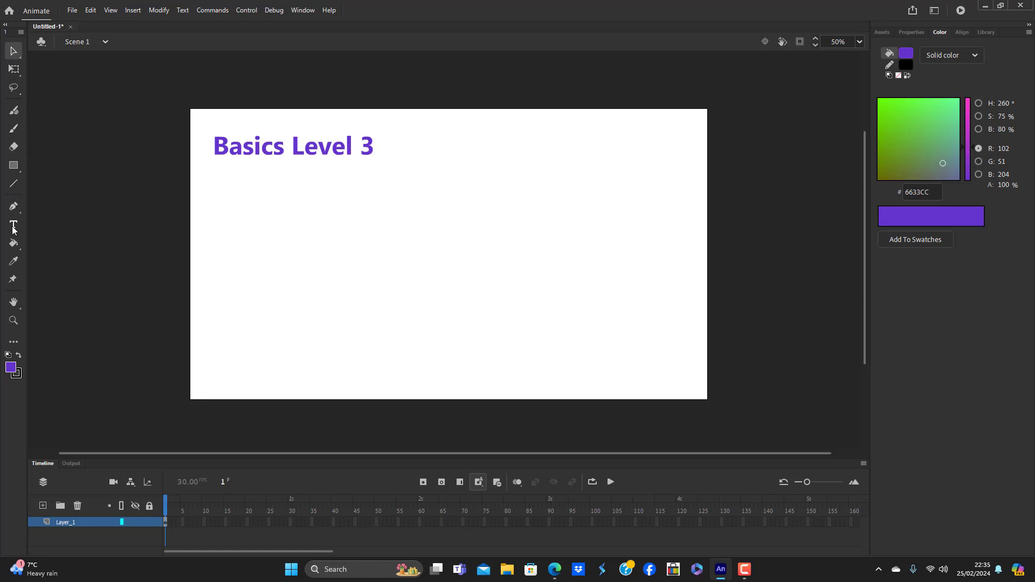
Step: Type the two-line note 'the arrow tool, allows youn to select / or change diameters or features'
key(t)
click(287, 237)
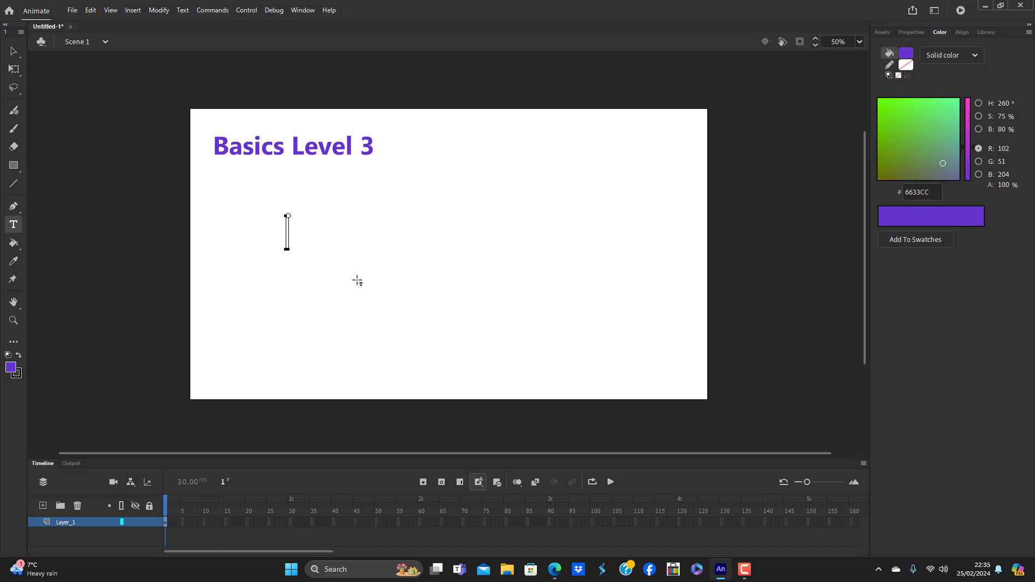
text(the arrow )
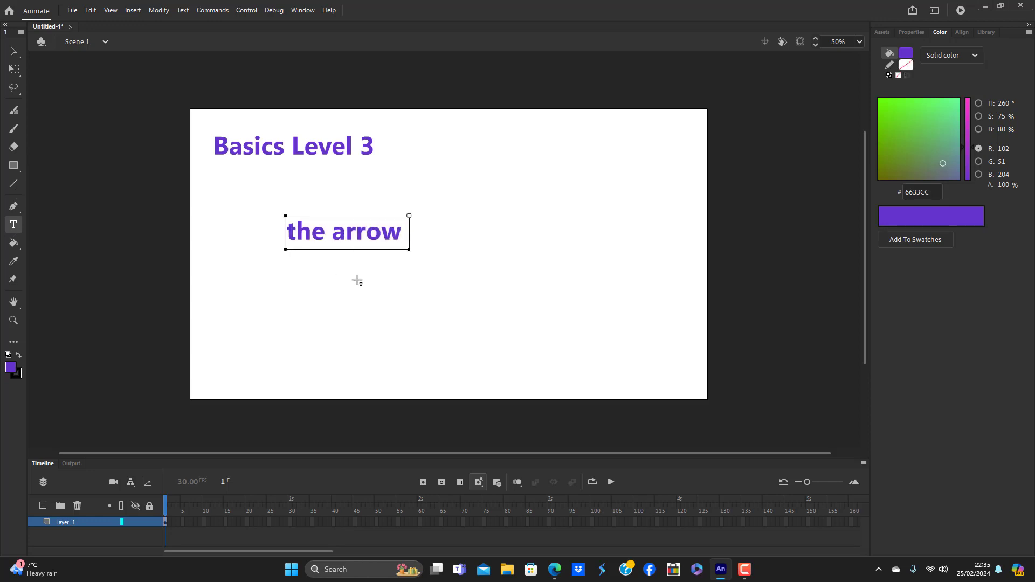
text(tool)
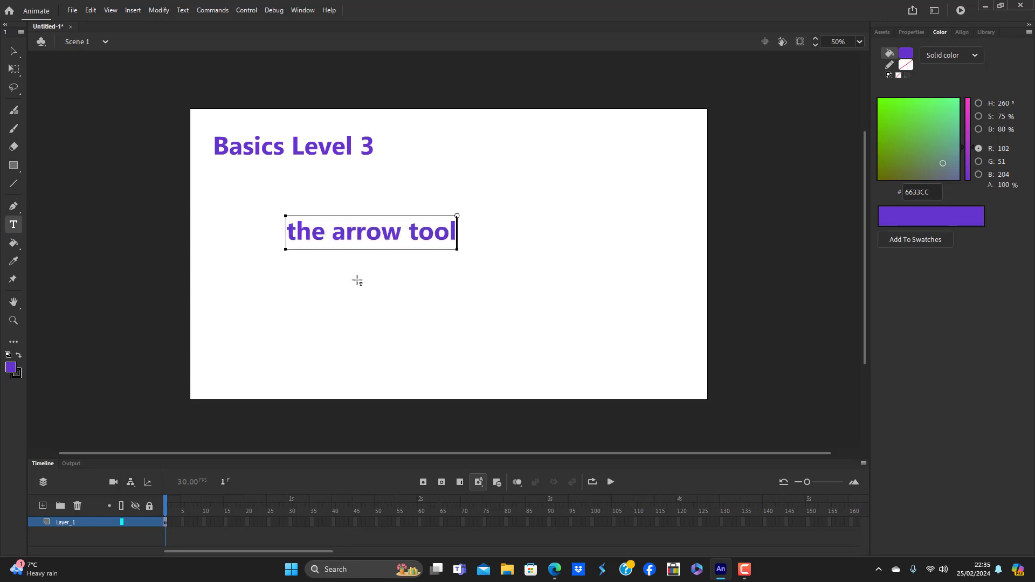
text(, allows)
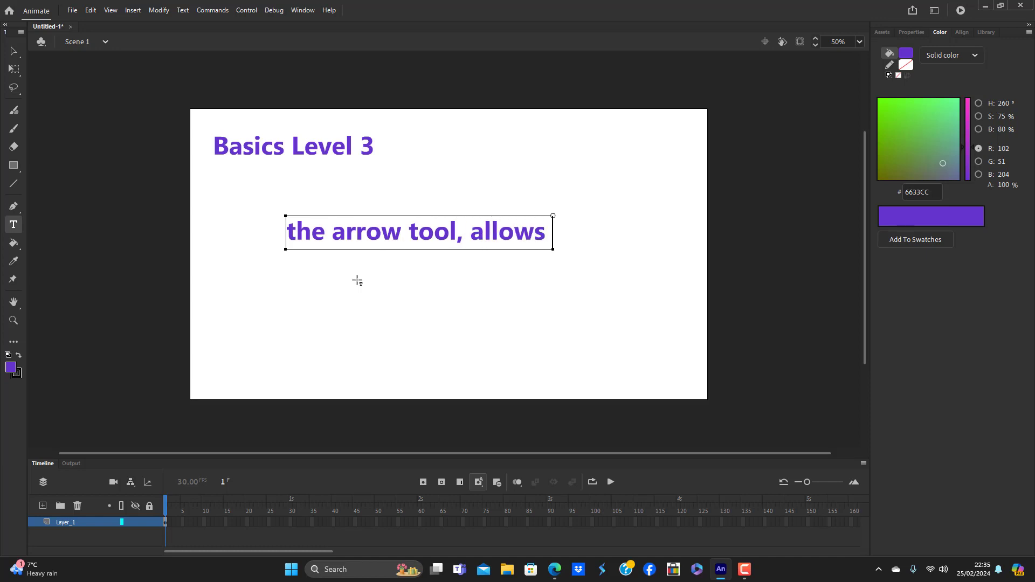
text( youn to se)
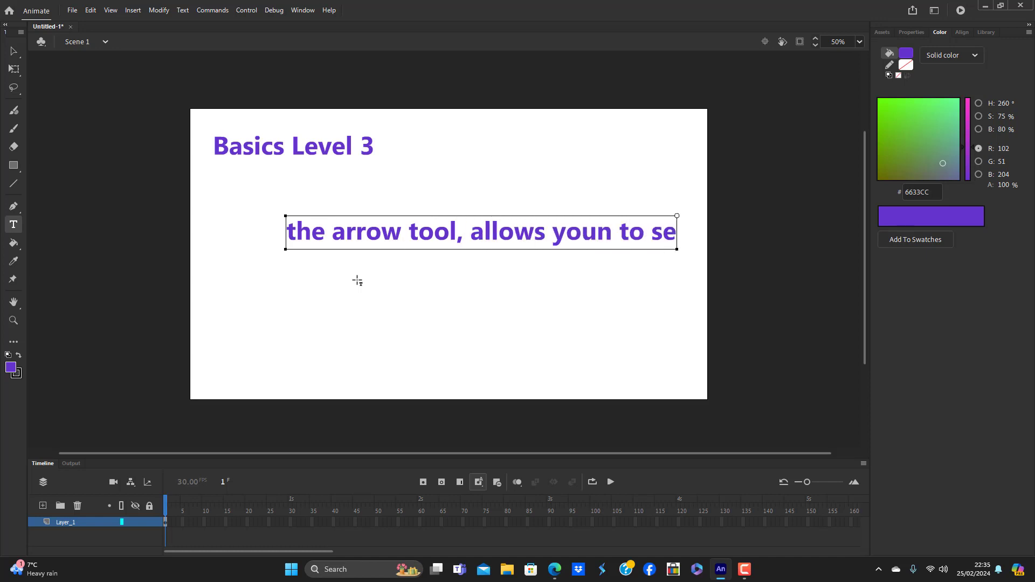
text(lect)
key(Return)
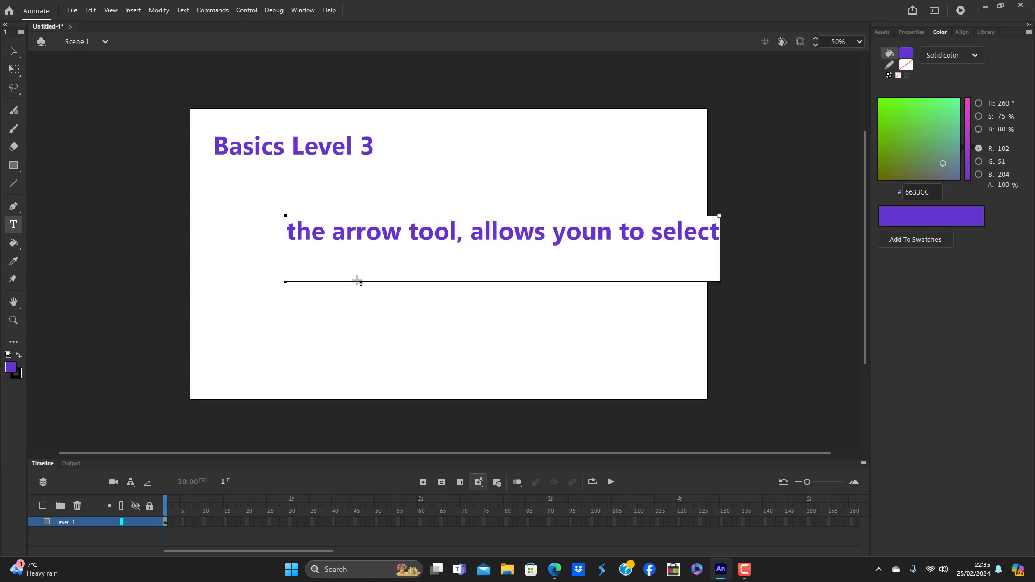
text(or chan)
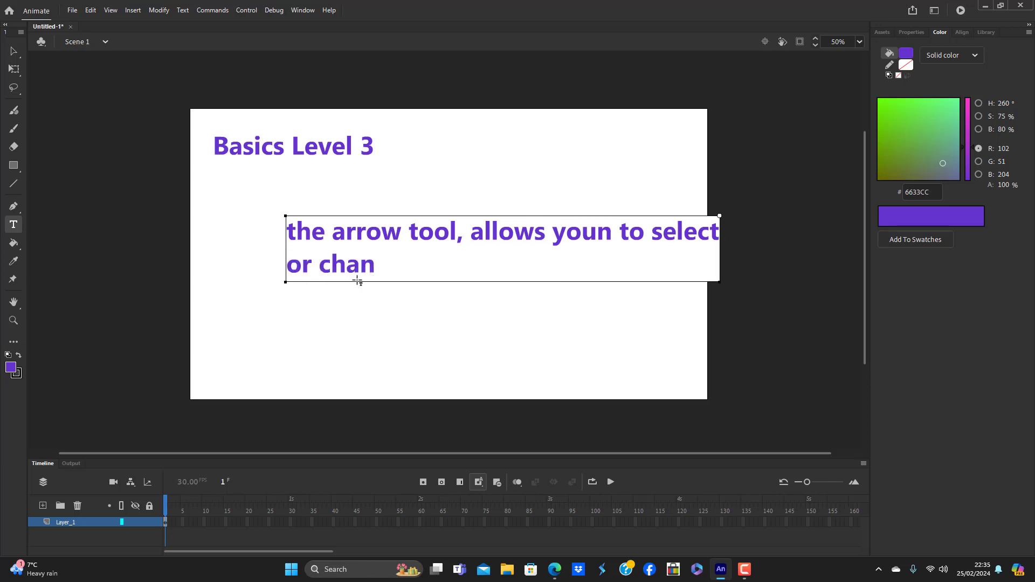
text(ge dia)
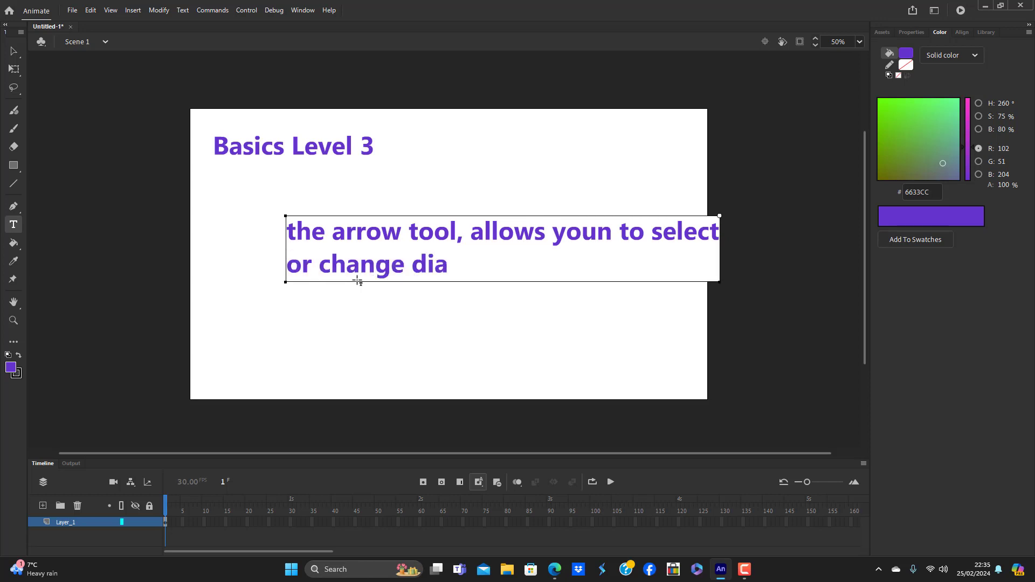
text(meters )
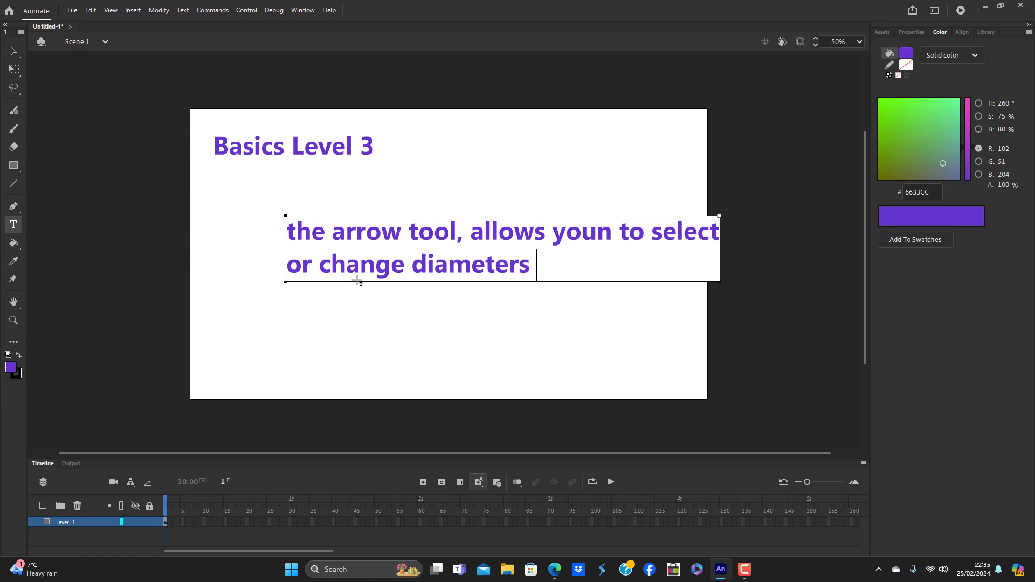
text(or fesatu)
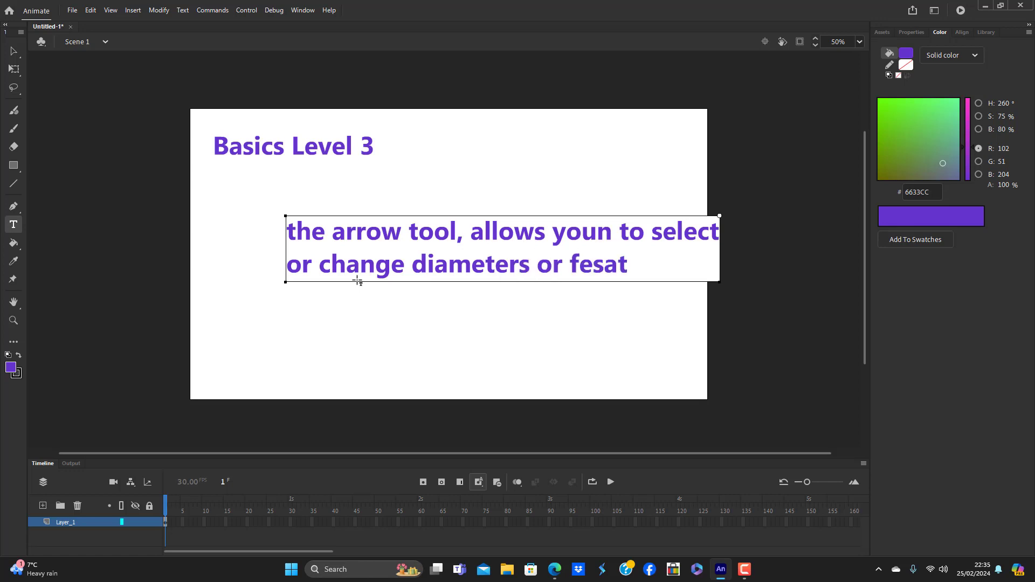
key(BackSpace)
key(BackSpace)
key(BackSpace)
key(BackSpace)
text(atures)
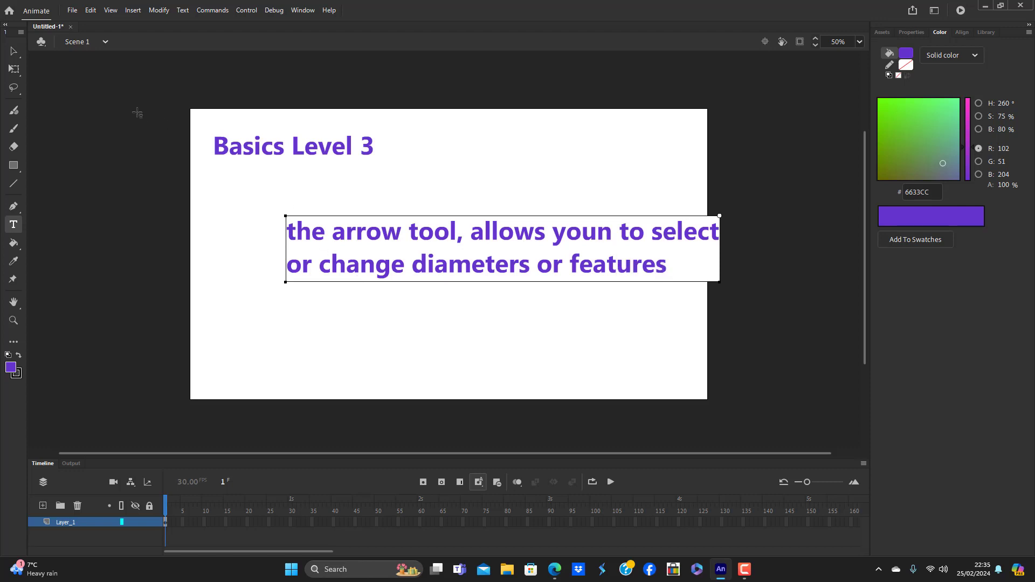
Step: Capitalise 'The', correct 'youn' to 'you', and move the note left and down
click(296, 228)
key(BackSpace)
key(Caps_Lock)
text(T)
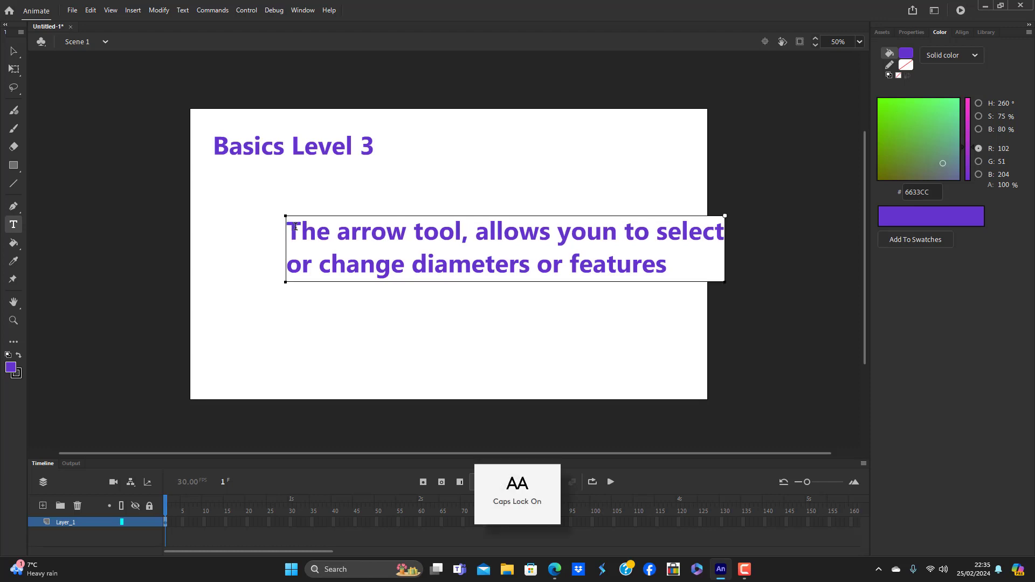
key(Caps_Lock)
click(619, 231)
key(BackSpace)
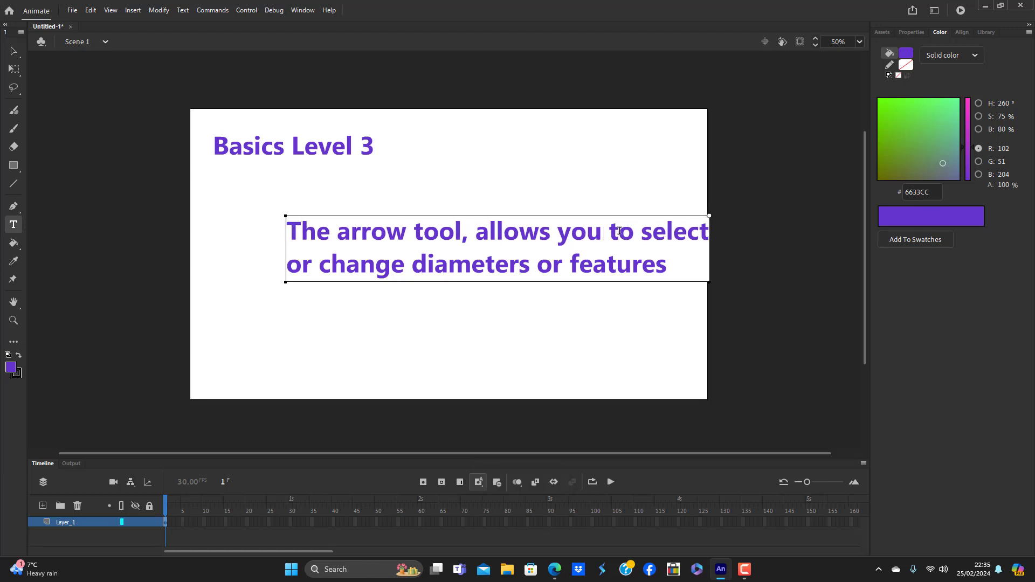
click(13, 52)
drag(419, 273, 346, 303)
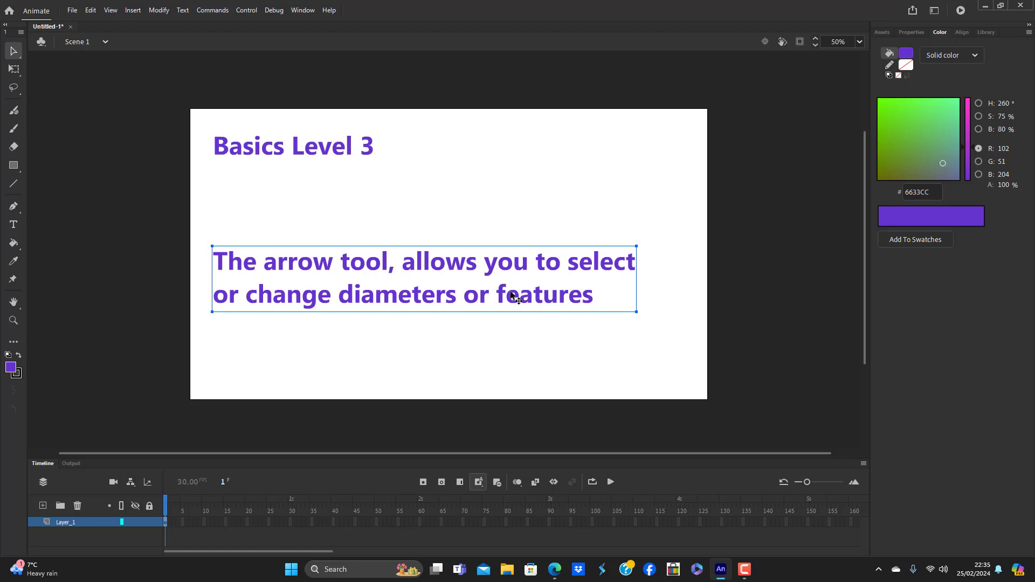
Step: Centre-align the arrow-tool note, reduce it to 46 pt, and place it under the title
click(912, 33)
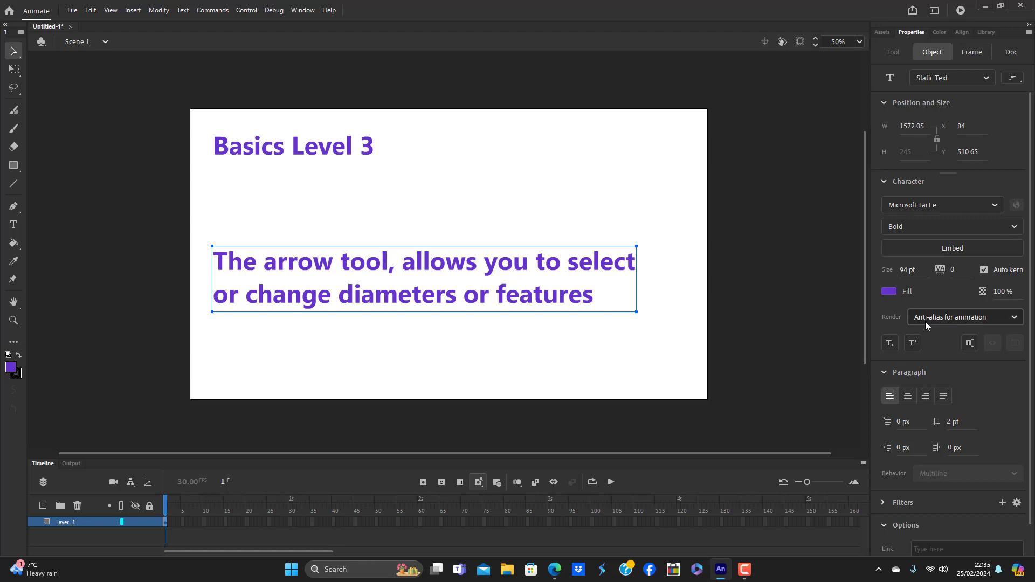
click(910, 396)
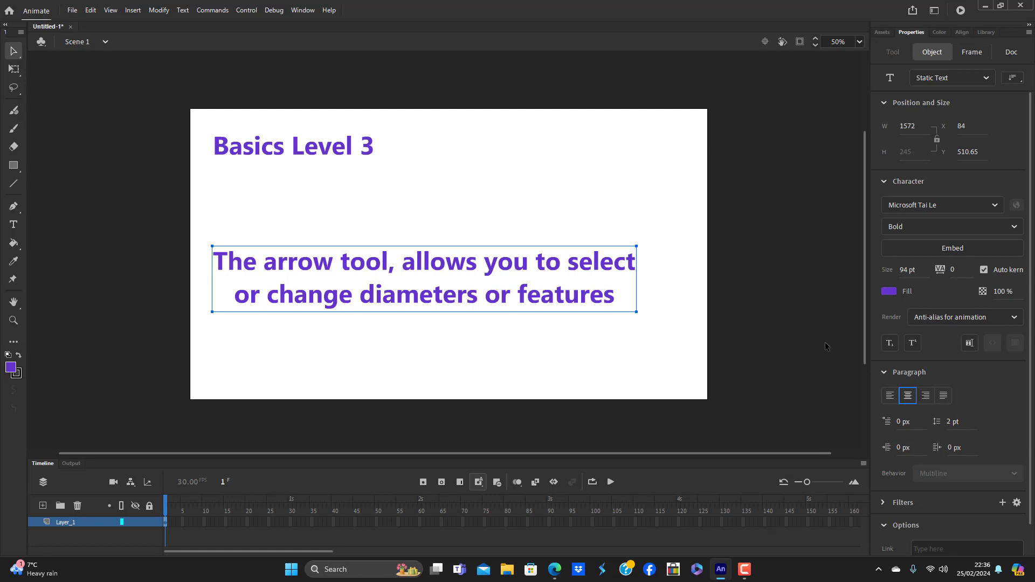
drag(415, 173, 667, 372)
drag(906, 270, 804, 271)
drag(472, 257, 401, 178)
click(453, 307)
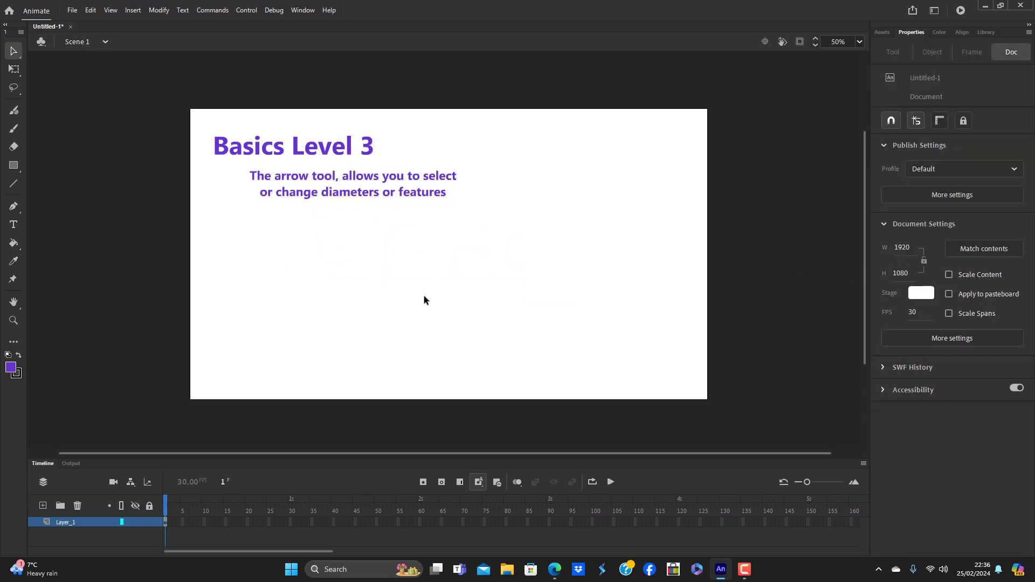
click(420, 192)
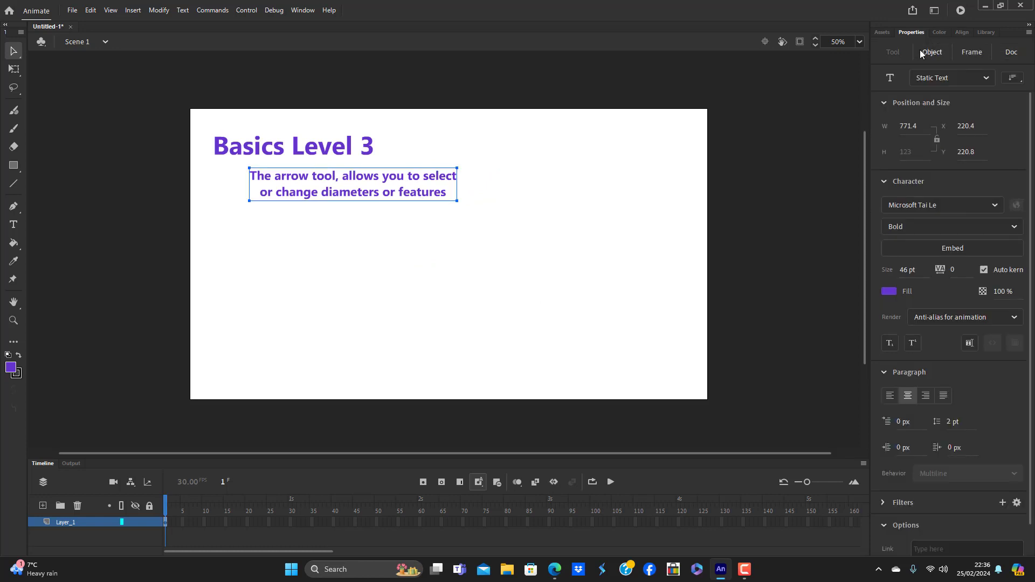
click(360, 326)
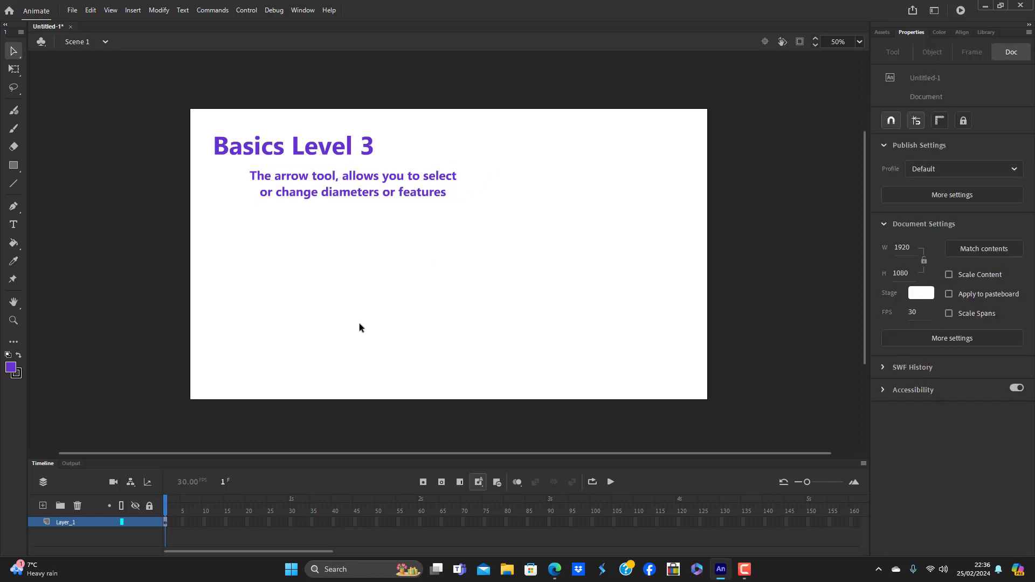
Step: Add the text line 'selecting objects and options' below the arrow-tool note
click(18, 227)
click(318, 231)
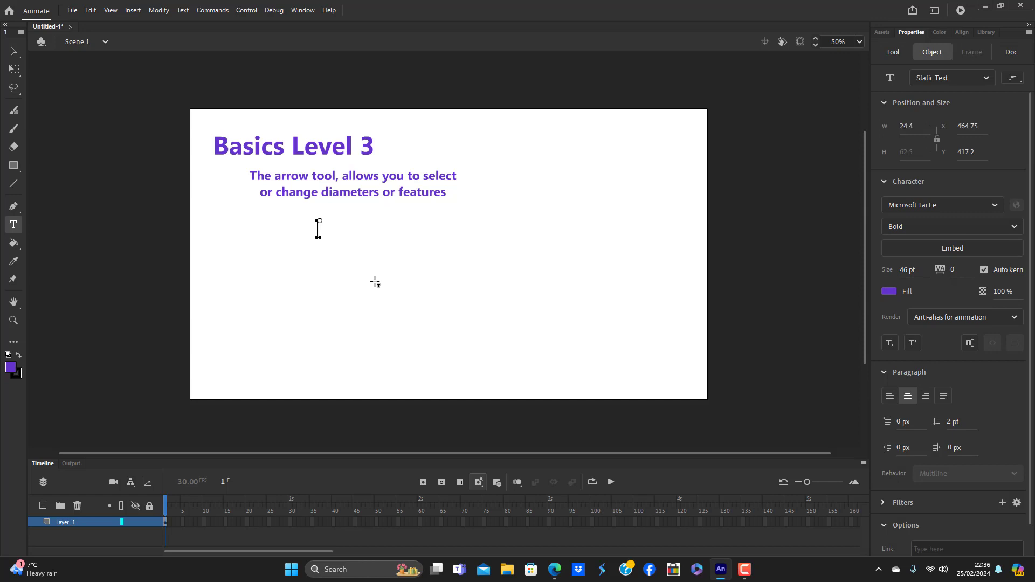
text(selecting ob=)
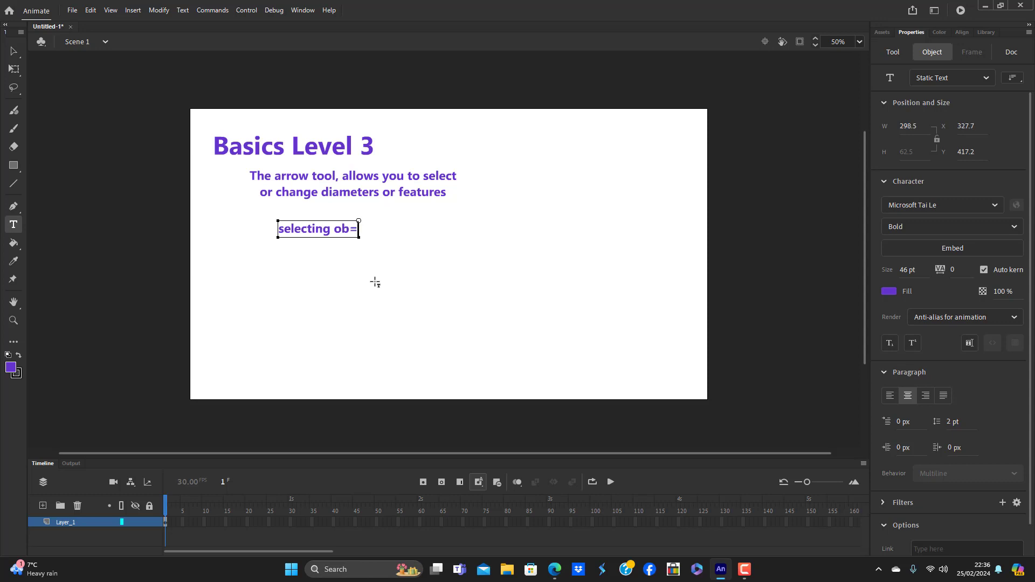
key(BackSpace)
text(jects and)
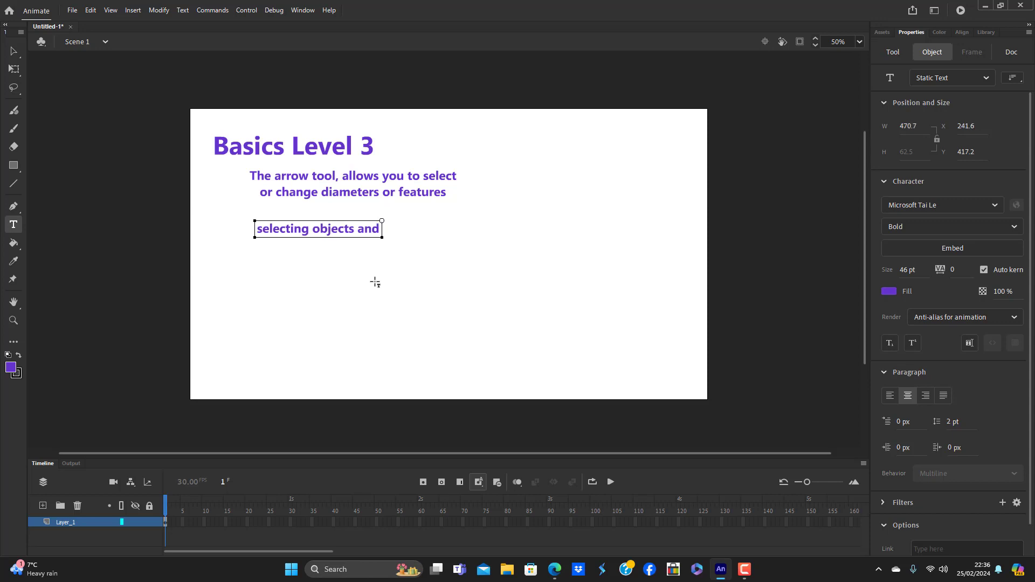
text( options)
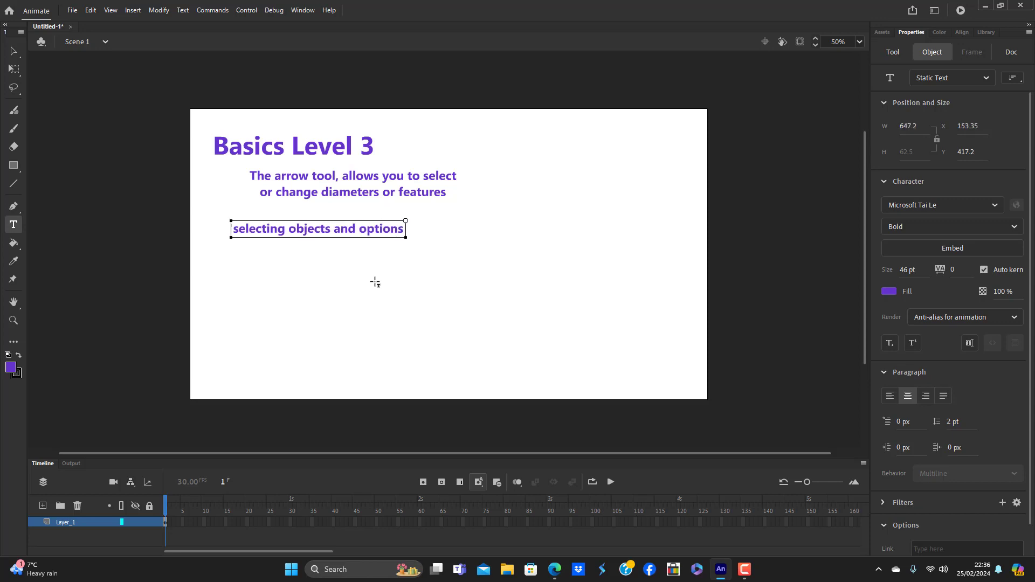
click(13, 51)
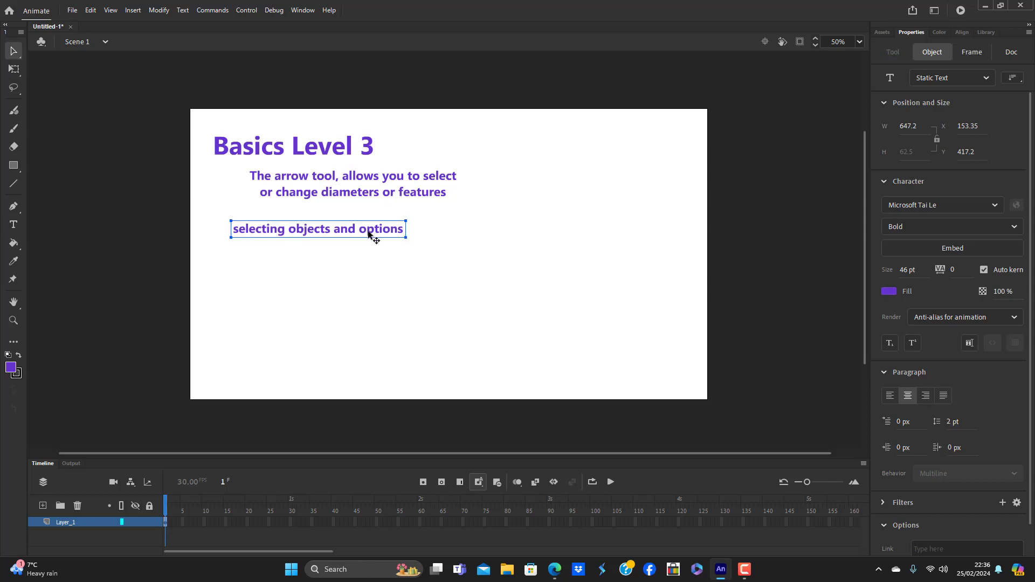
Step: Duplicate the line below and retype it as 'isolating parts of your vector work, / to either delete or change'
key(shift+Down)
key(shift+Down)
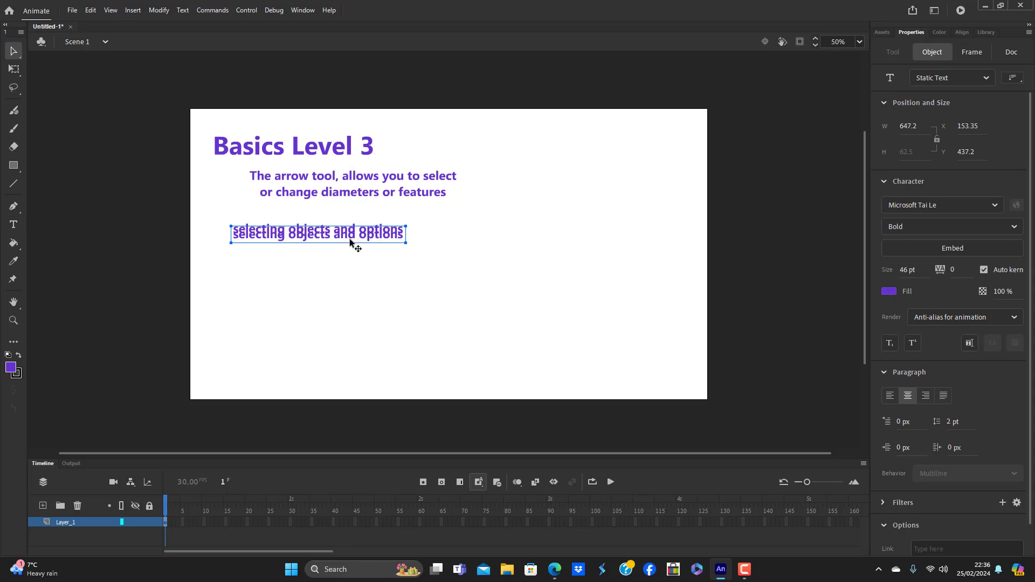
key(shift+Down)
key(shift+Down)
key(shift+Down)
key(shift+Down)
key(shift+Down)
key(shift+Down)
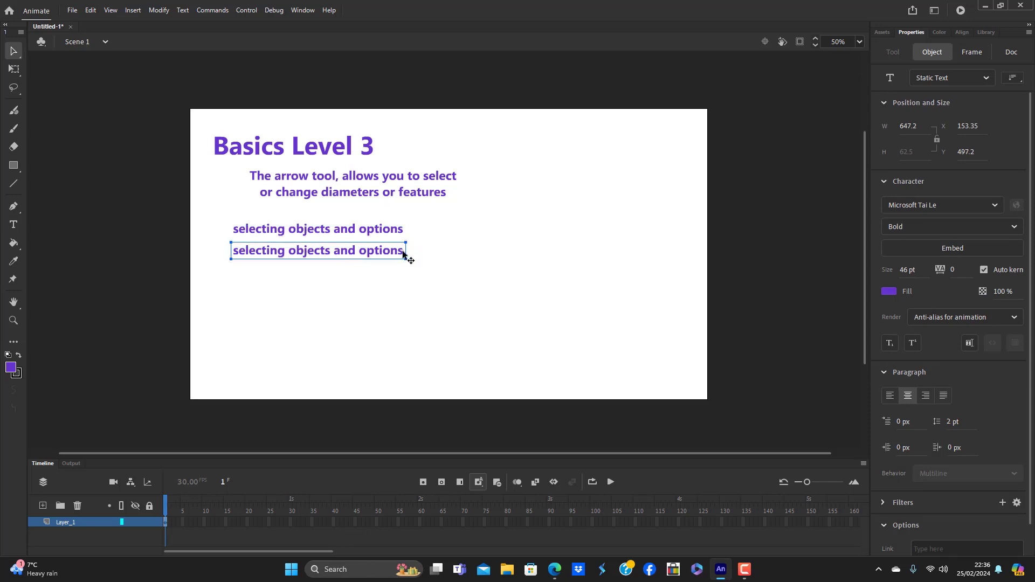
key(Return)
key(BackSpace)
key(BackSpace)
key(BackSpace)
key(BackSpace)
key(BackSpace)
key(BackSpace)
key(BackSpace)
key(BackSpace)
key(BackSpace)
key(BackSpace)
key(BackSpace)
key(BackSpace)
key(BackSpace)
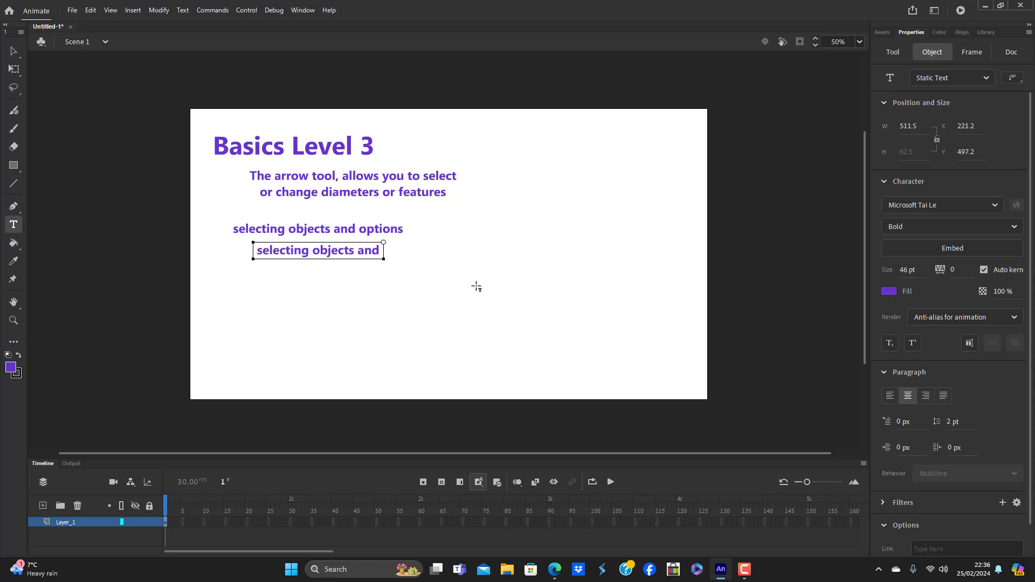
key(BackSpace)
key(BackSpace)
key(BackSpace)
key(BackSpace)
key(BackSpace)
key(BackSpace)
key(BackSpace)
key(BackSpace)
key(BackSpace)
key(BackSpace)
key(BackSpace)
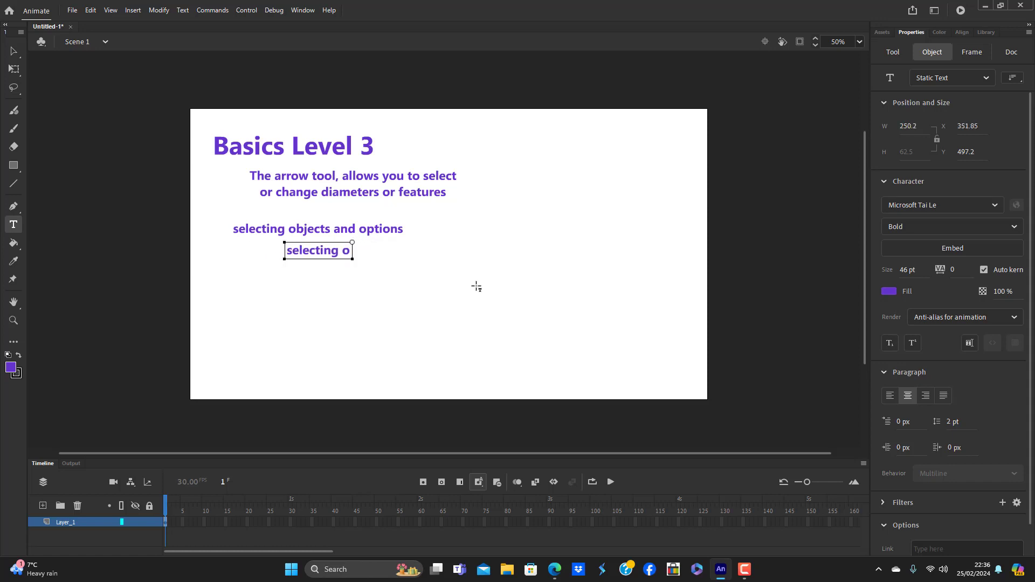
key(BackSpace)
key(BackSpace)
key(BackSpace)
key(BackSpace)
key(BackSpace)
text(isolating parts of ypour vector work)
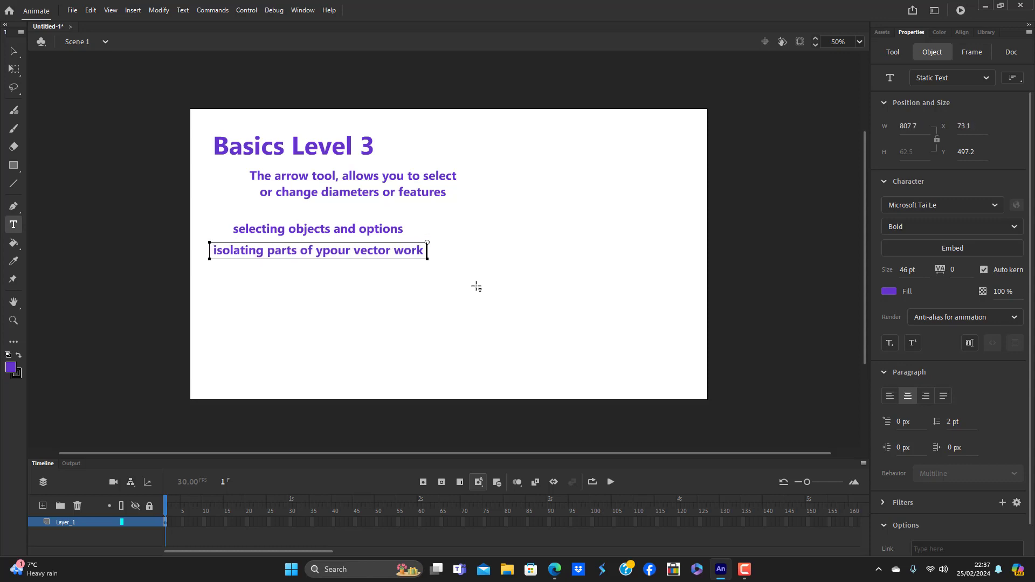
text(, to e)
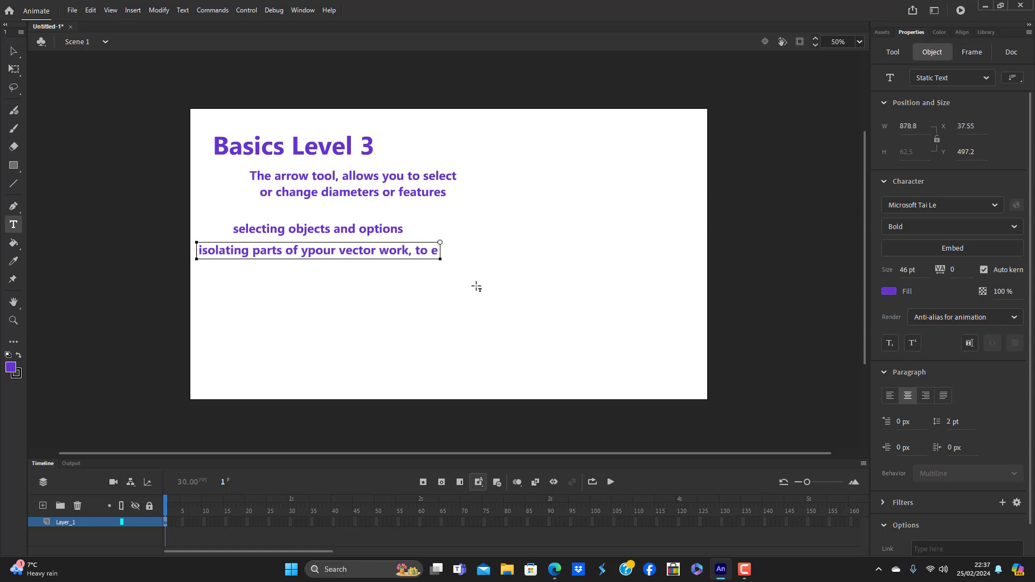
text(ither delete or c)
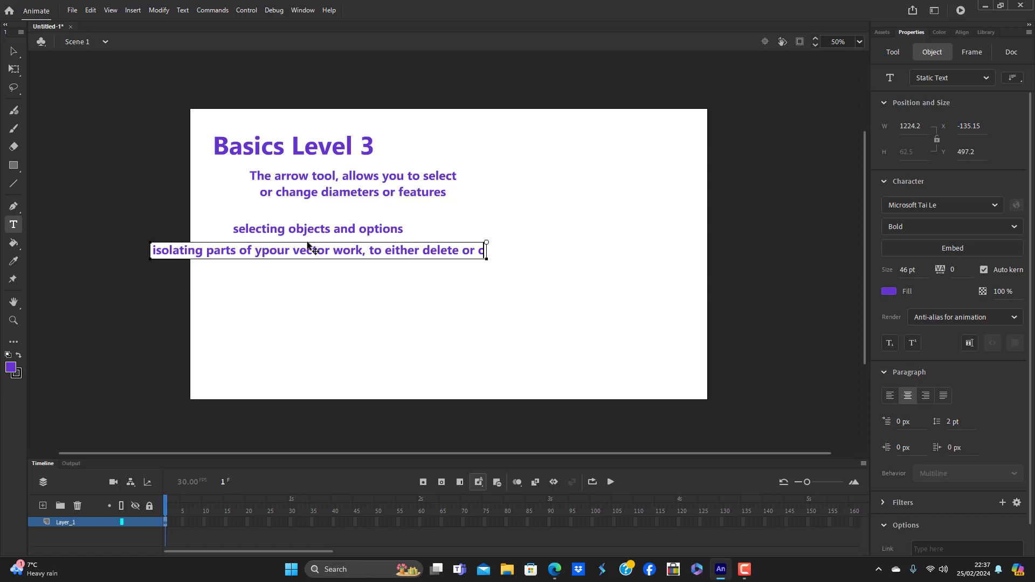
text(hange)
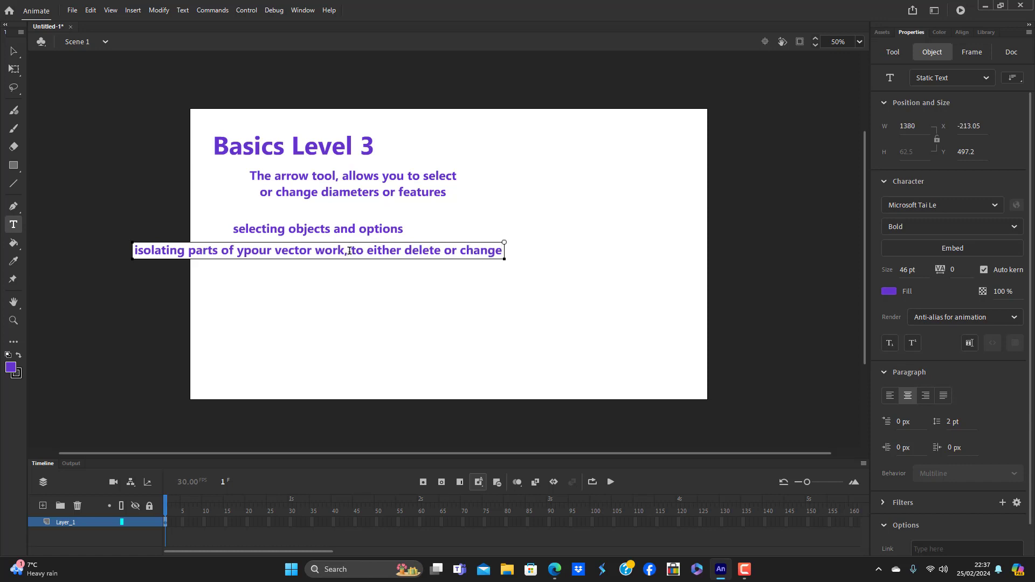
key(Return)
Step: Shift the two-line block to the right and correct its typo
click(14, 52)
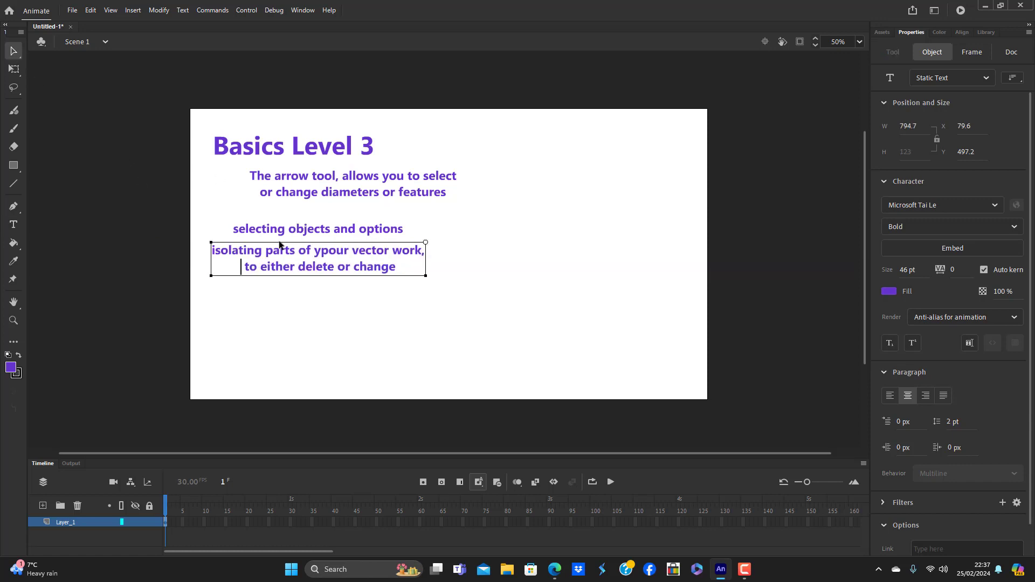
drag(276, 263, 344, 259)
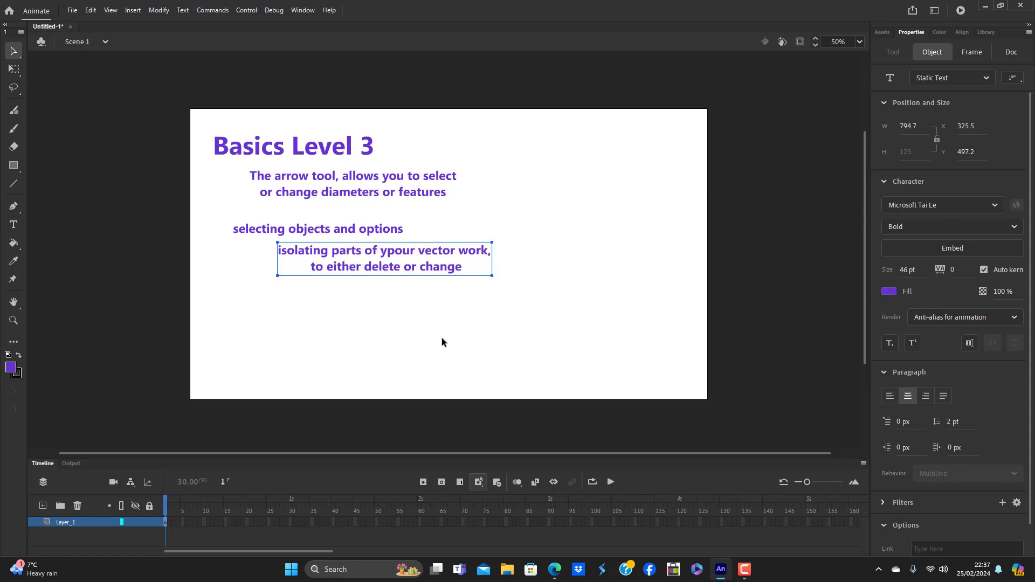
click(442, 340)
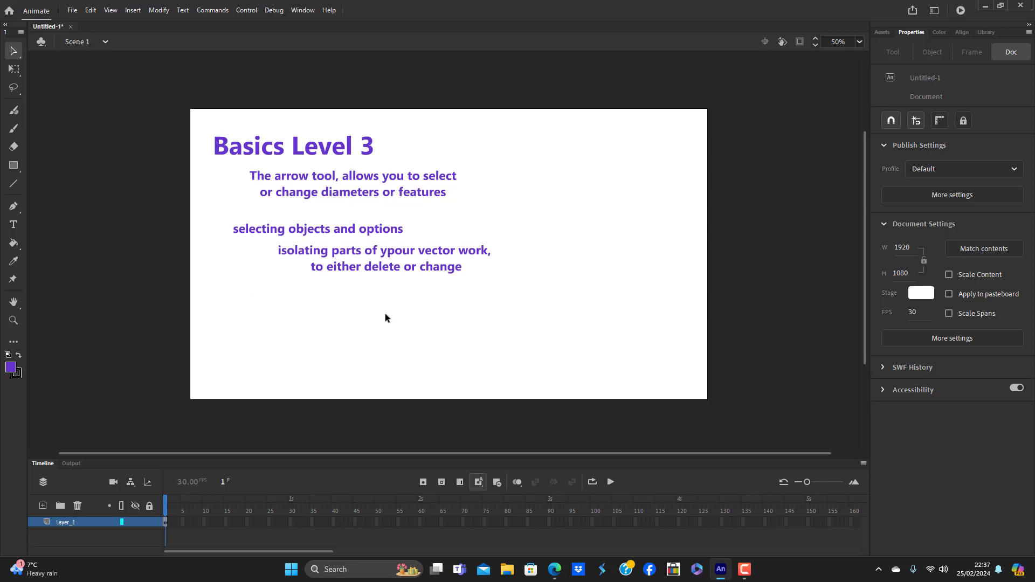
click(392, 252)
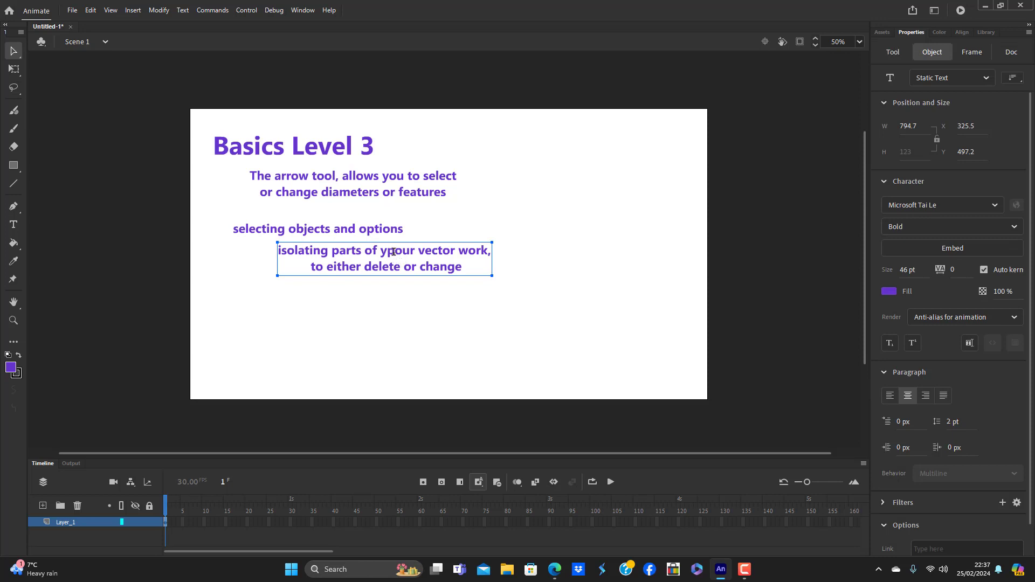
double_click(393, 252)
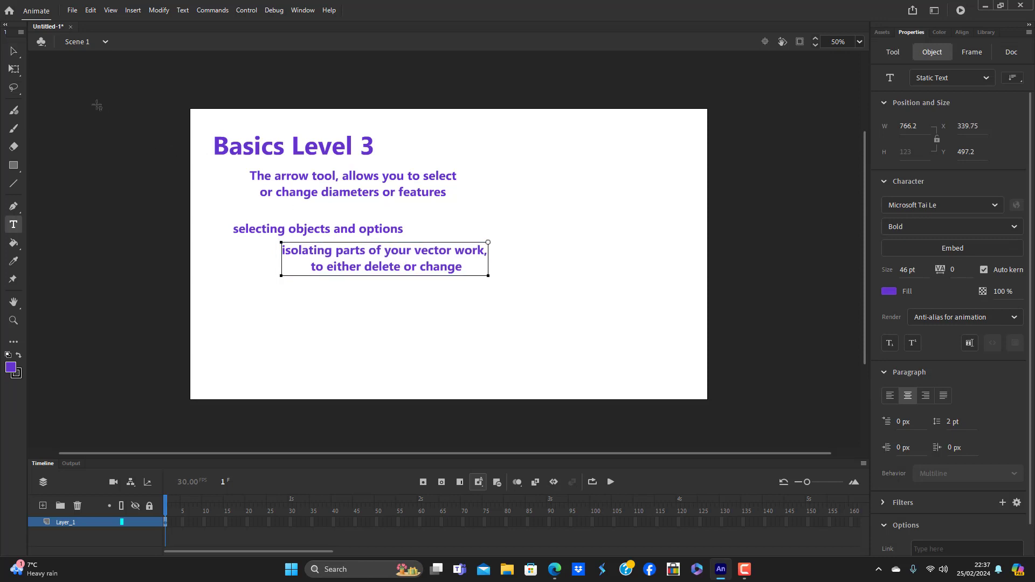
click(18, 54)
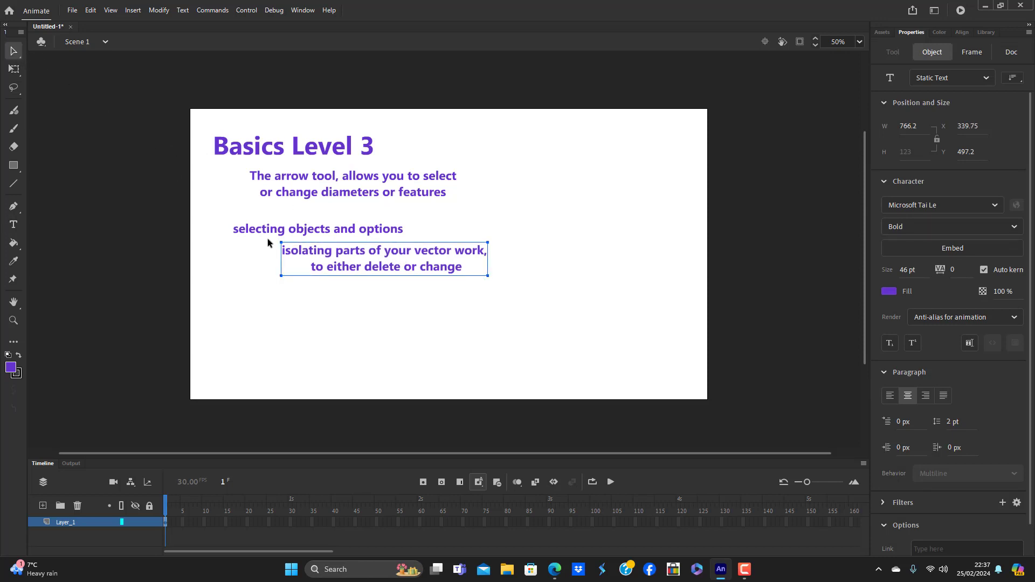
Step: Select all four text blocks and convert them into the movie clip 'arrow_abilities'
click(367, 323)
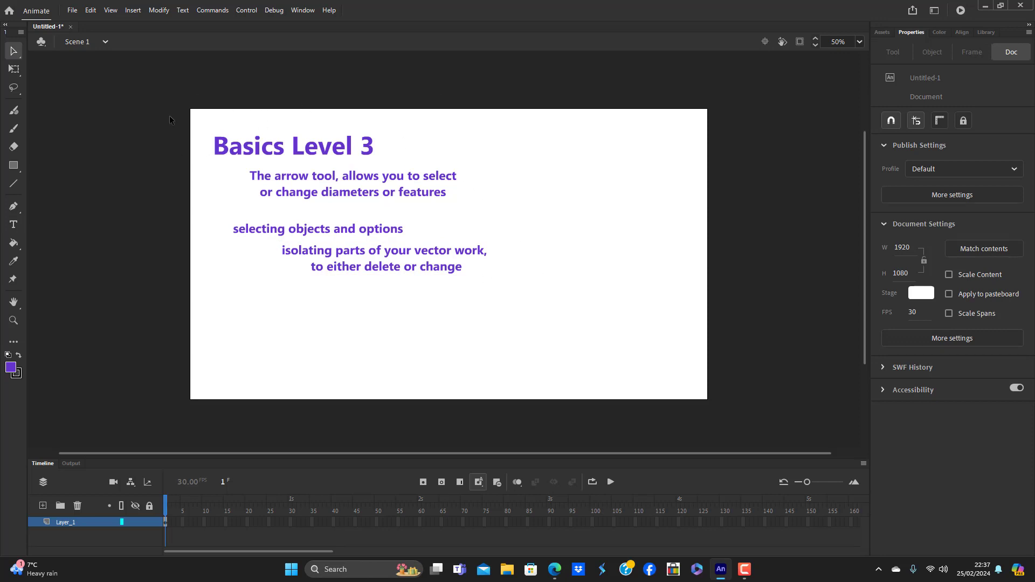
drag(169, 116, 539, 336)
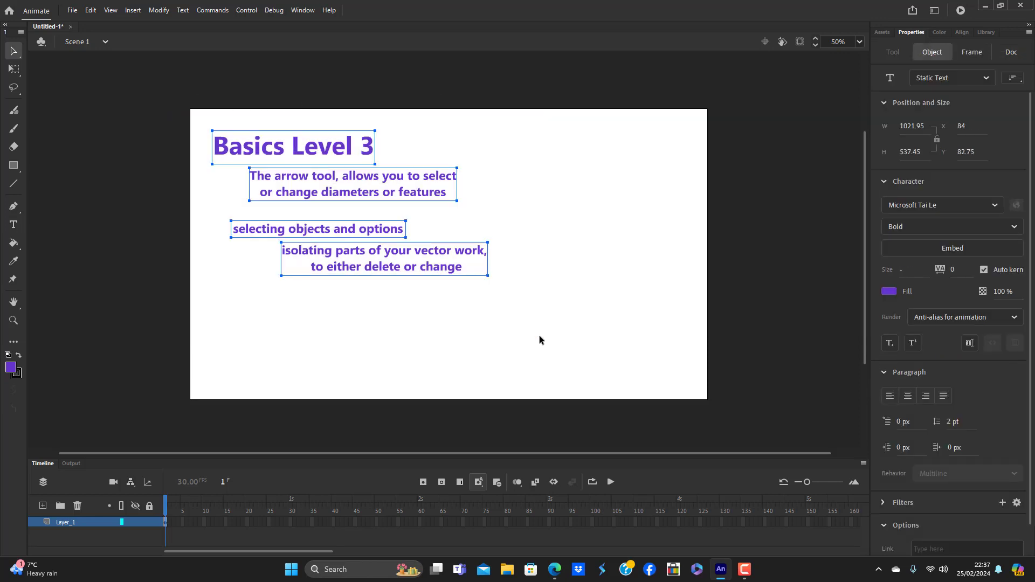
key(F8)
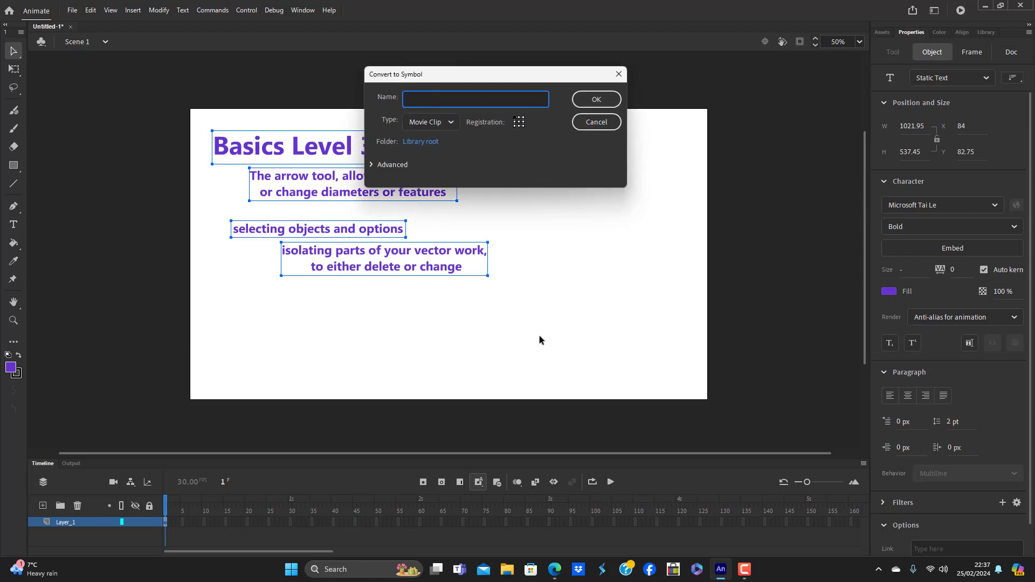
text(arrow_abilities)
key(Return)
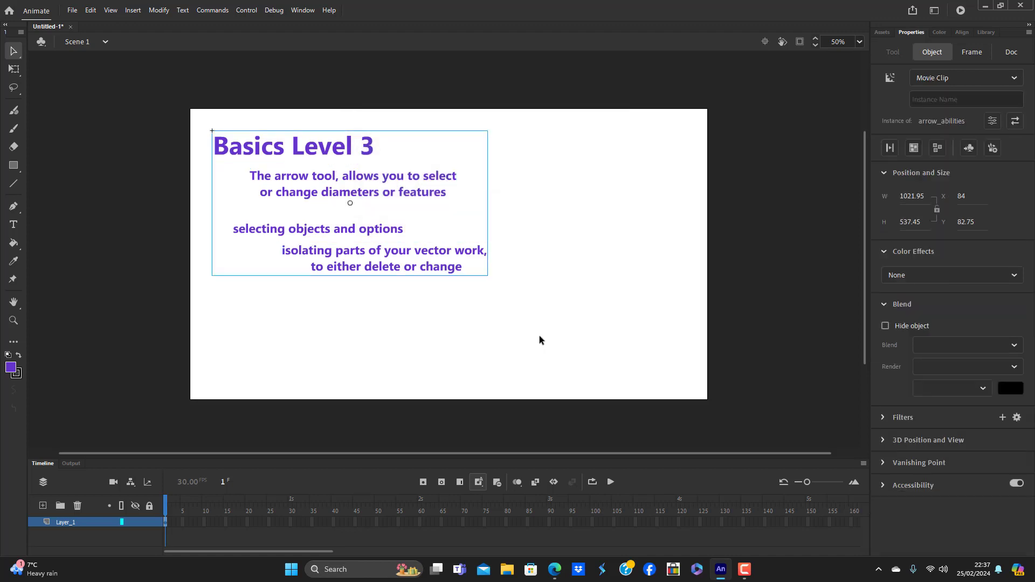
Step: Shrink the arrow_abilities clip to about 70% and move it to the stage's top-left corner
drag(307, 152, 319, 162)
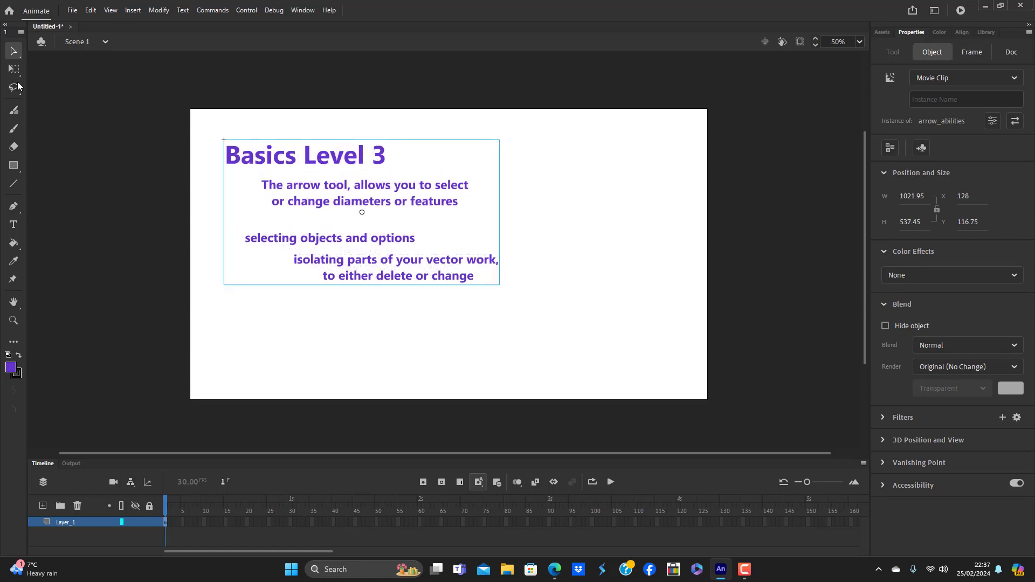
click(14, 69)
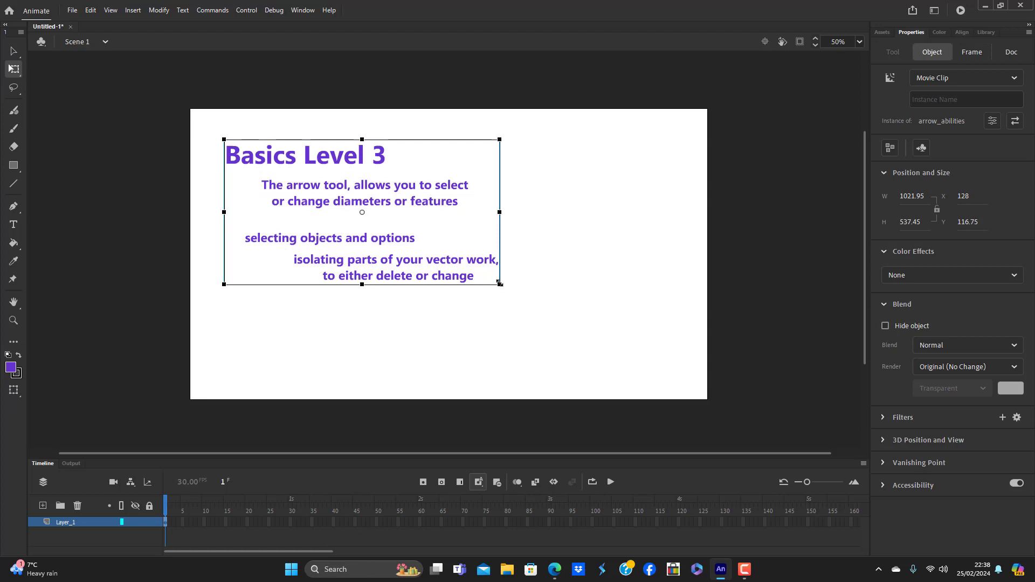
drag(499, 285, 460, 263)
drag(327, 166, 264, 128)
click(356, 258)
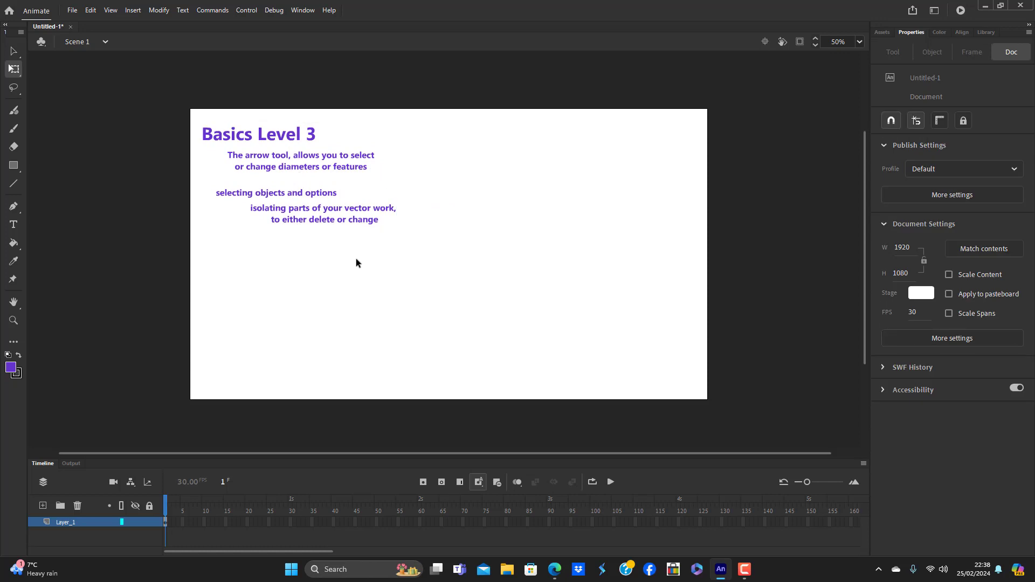
Step: Place a copy of the clip lower right and enter the symbol for editing
click(347, 221)
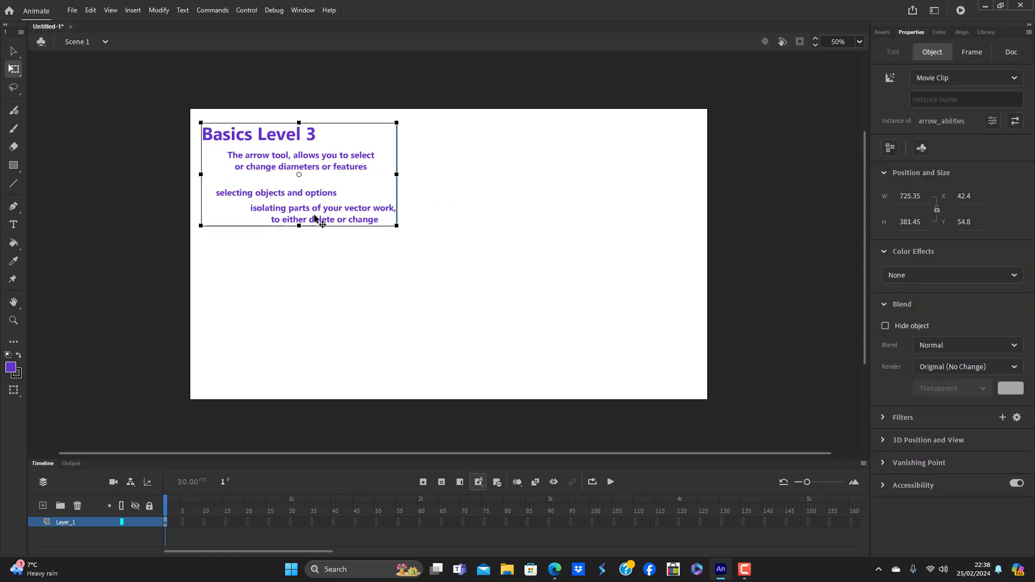
alt+drag(347, 225, 589, 350)
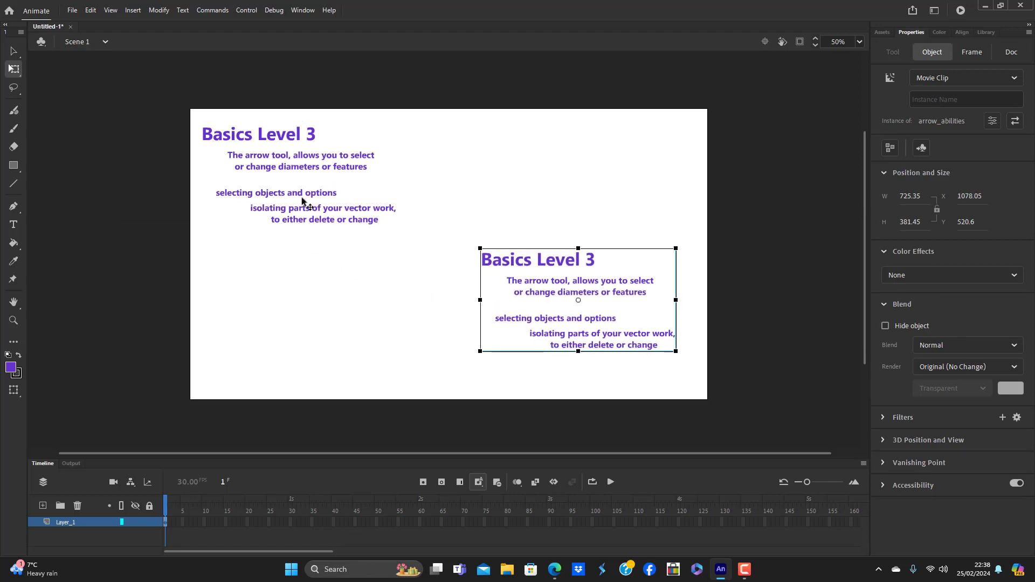
double_click(319, 138)
Step: Inside the symbol, move the three text blocks below the title further down
click(322, 136)
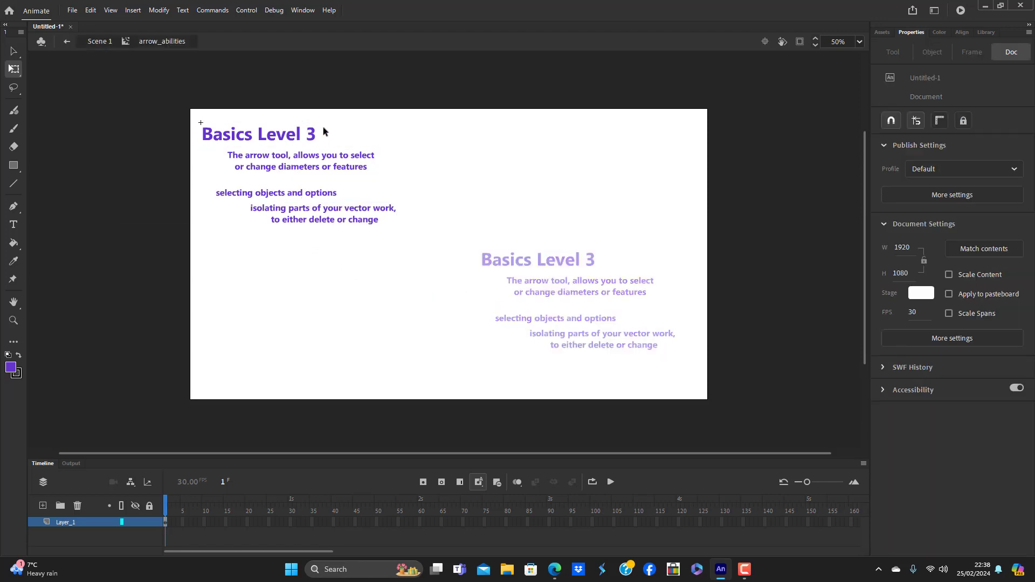
drag(198, 151, 383, 261)
drag(309, 169, 335, 189)
click(347, 147)
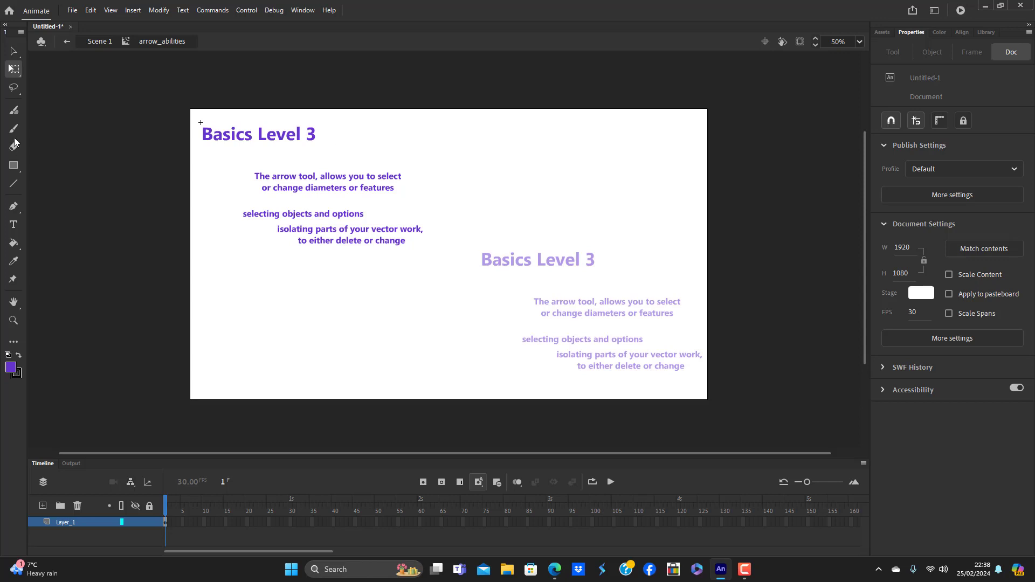
Step: Add the subheading 'Arrow Tool / selection tool' lined up under the Basics Level 3 heading
click(13, 226)
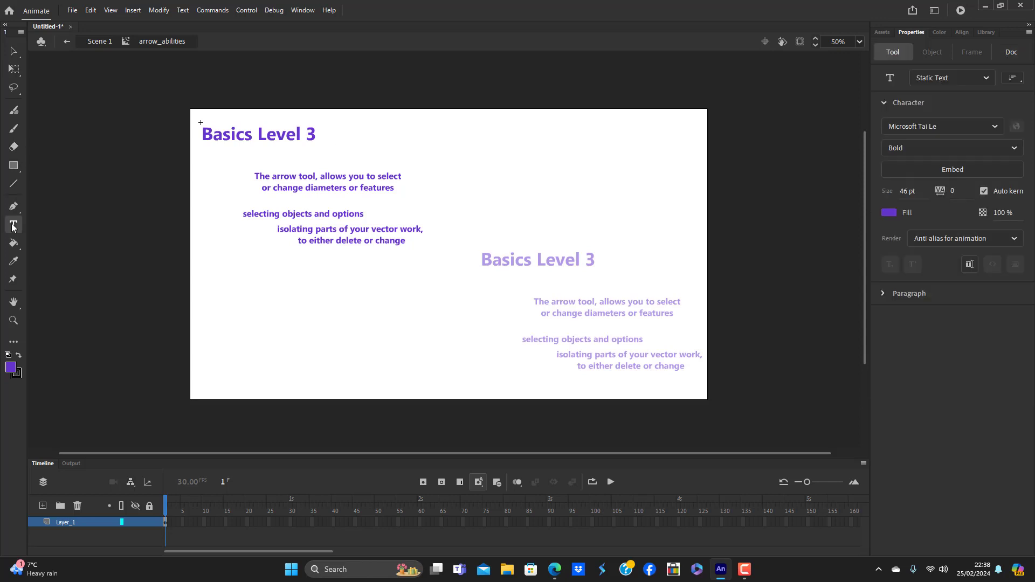
click(234, 155)
text(A)
key(Caps_Lock)
text(r)
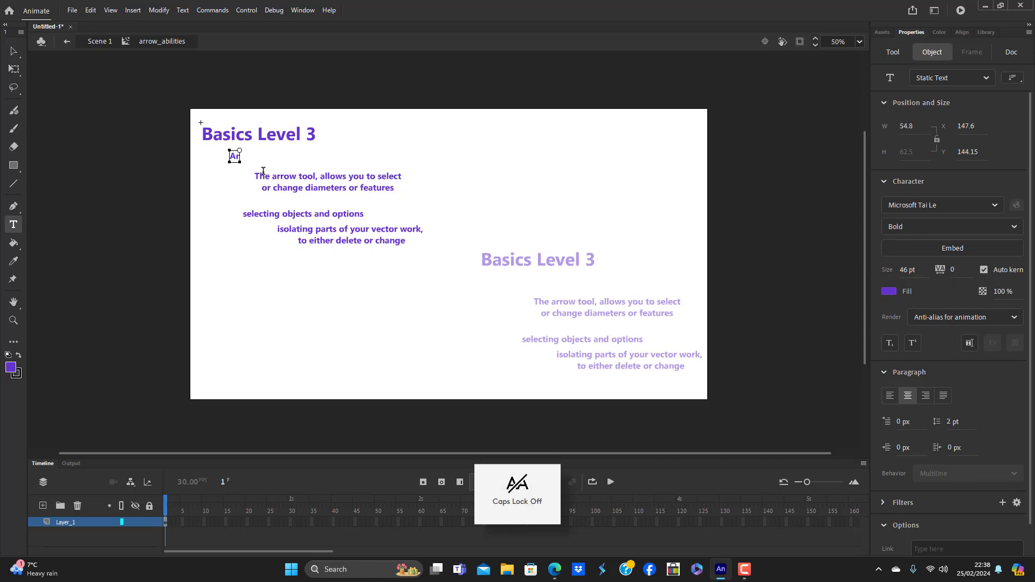
text(row)
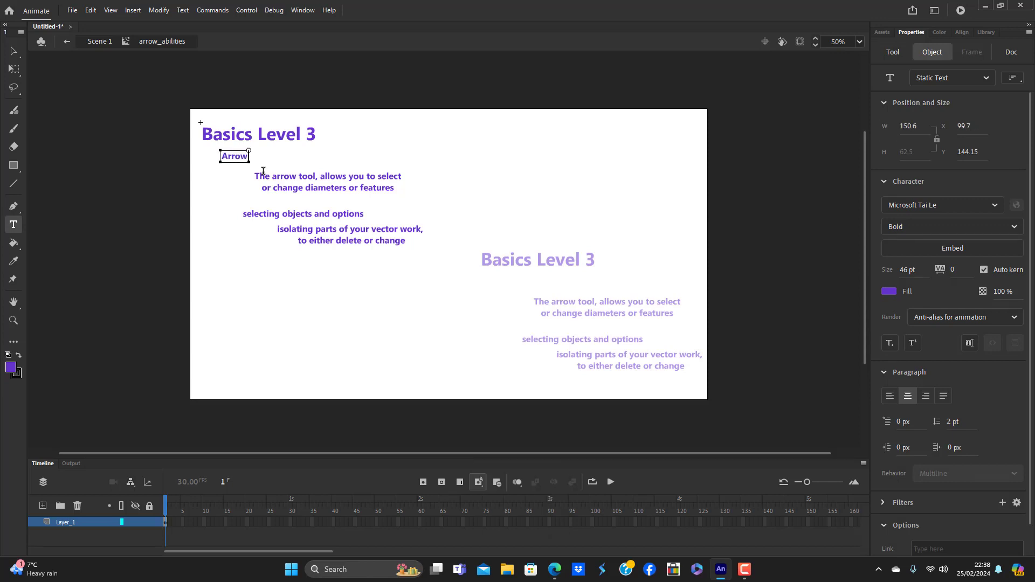
key(Caps_Lock)
text(T)
key(Caps_Lock)
text(ool)
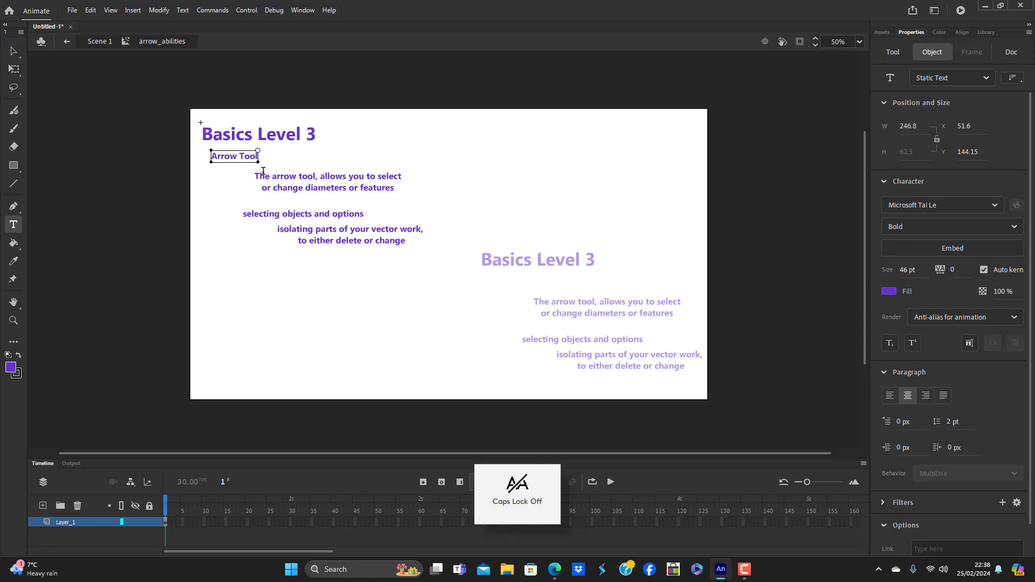
text( / selecti)
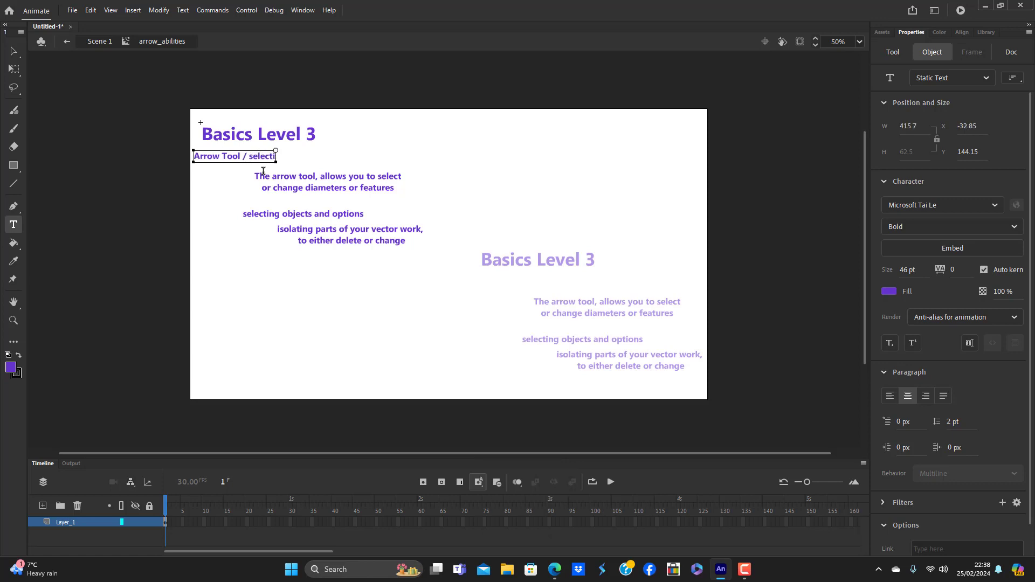
text(on)
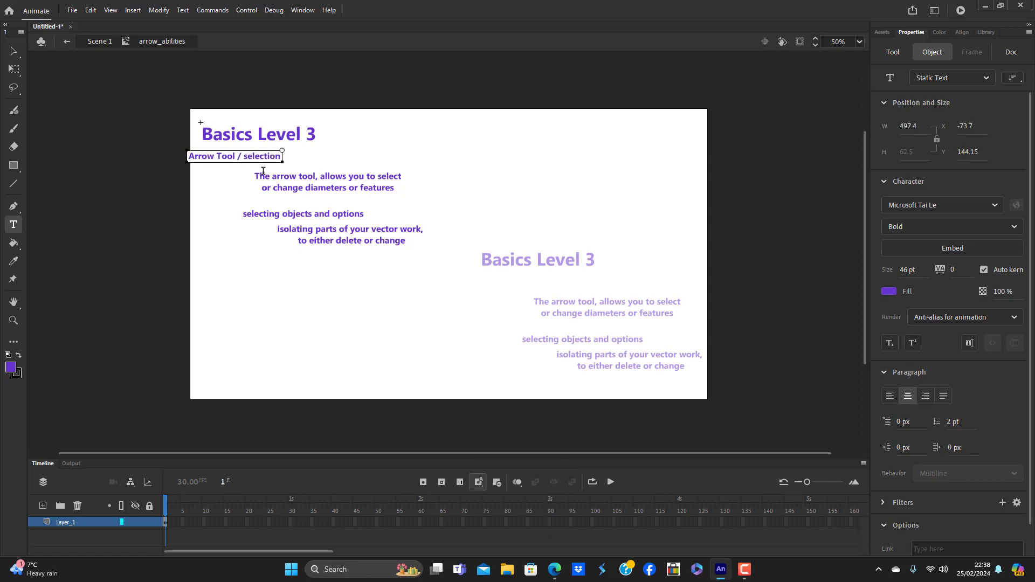
text( tool)
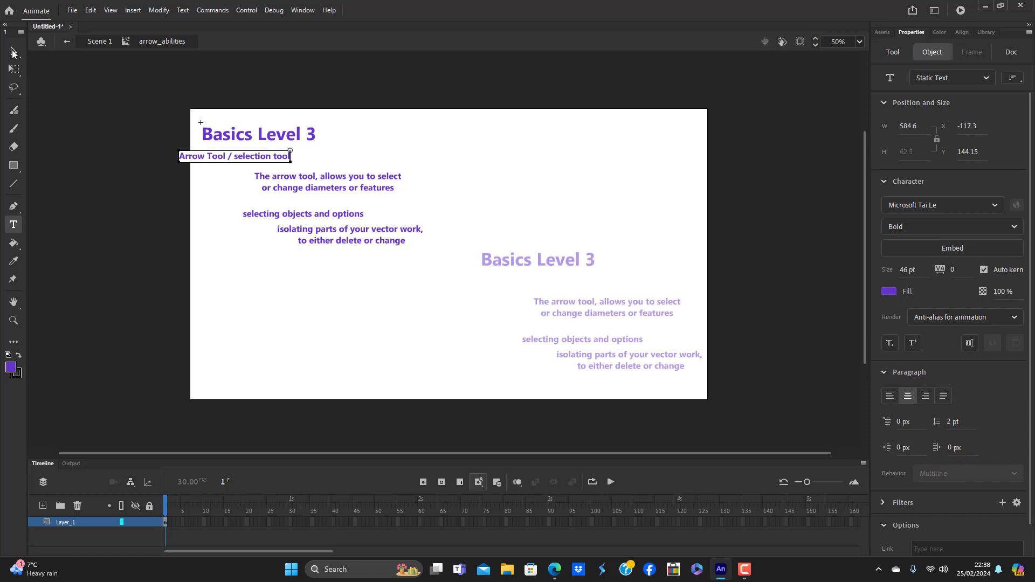
click(13, 52)
drag(194, 157, 221, 158)
click(498, 305)
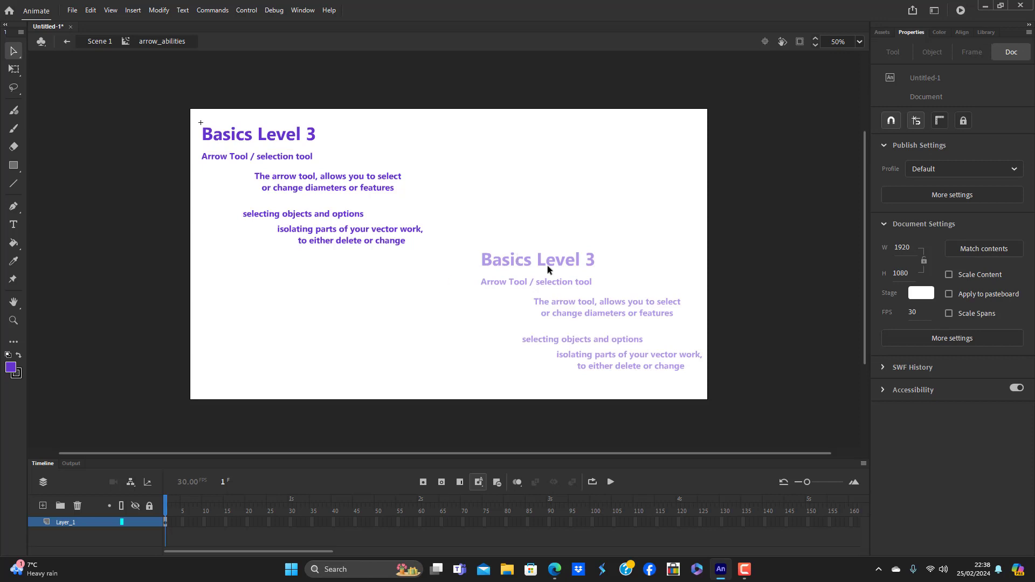
Step: Back in Scene 1, move the second notes copy directly beneath the first (X 86.4, Y 548.6)
double_click(350, 365)
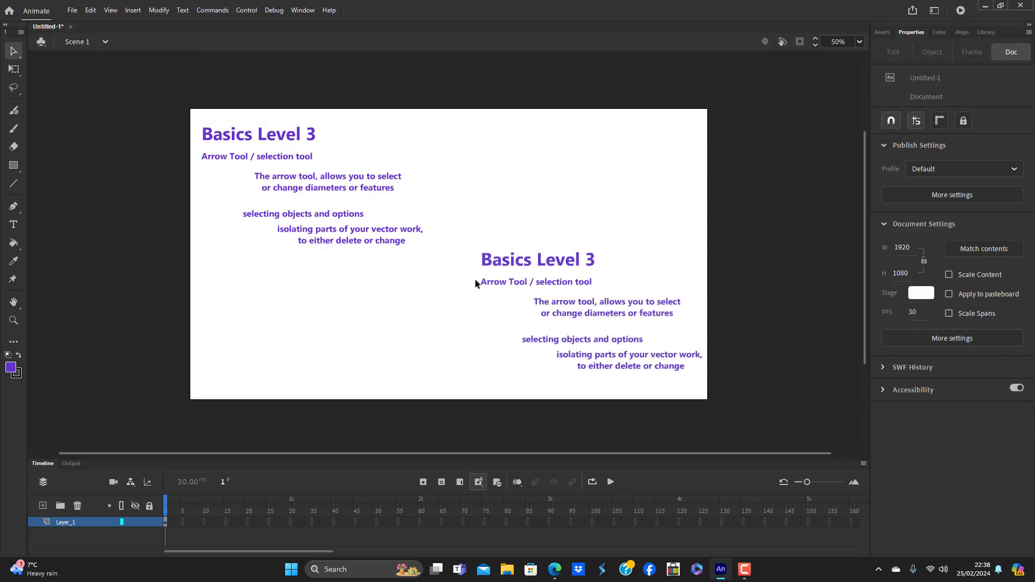
click(504, 268)
drag(505, 268, 249, 268)
double_click(328, 268)
click(329, 269)
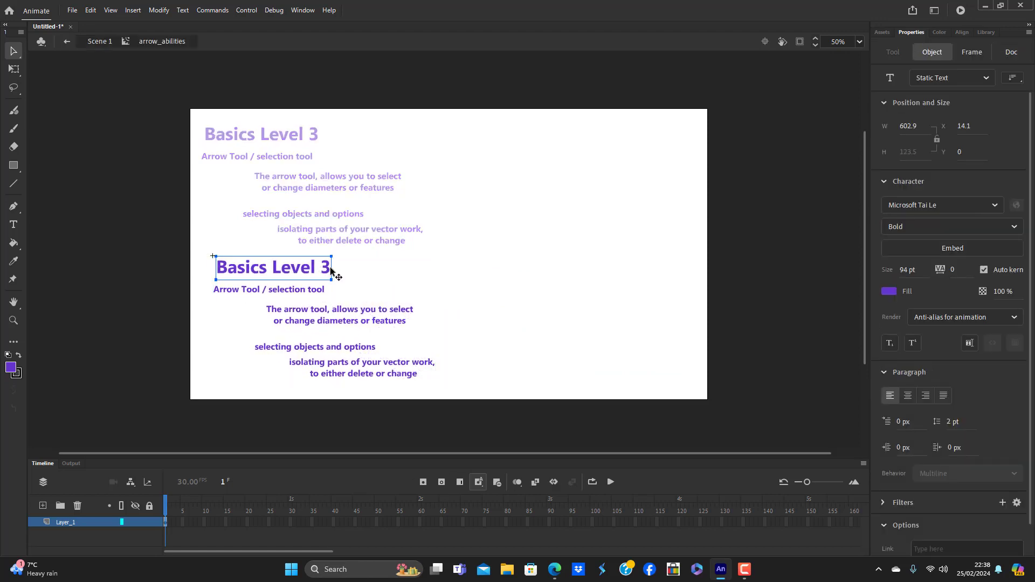
key(Delete)
key(ctrl+z)
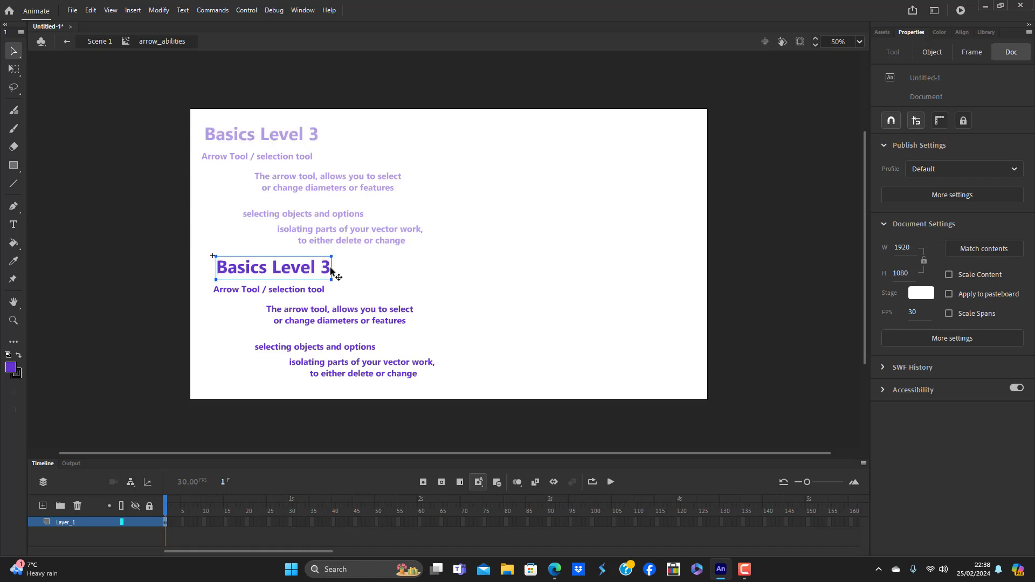
click(604, 315)
double_click(595, 348)
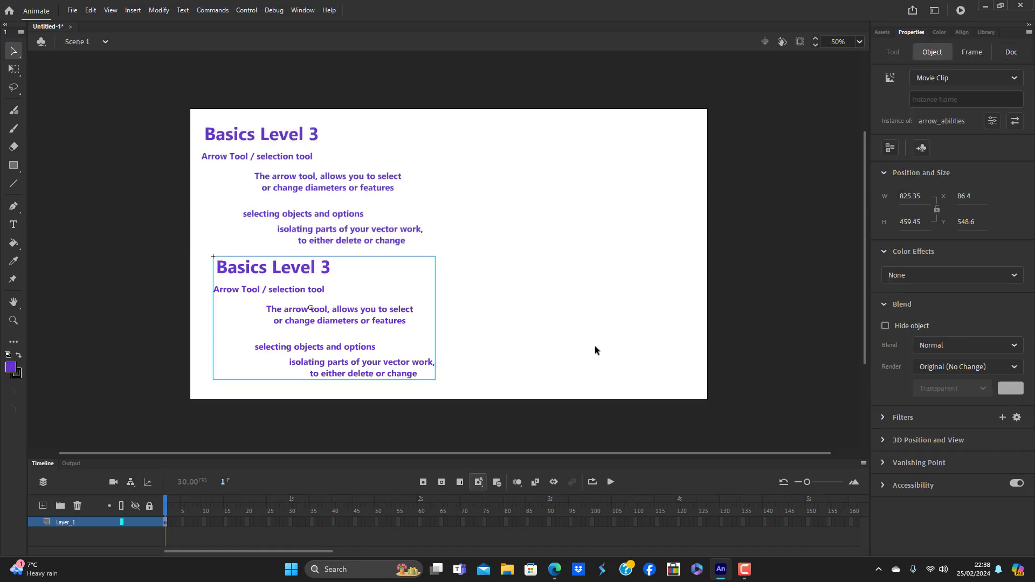
click(596, 347)
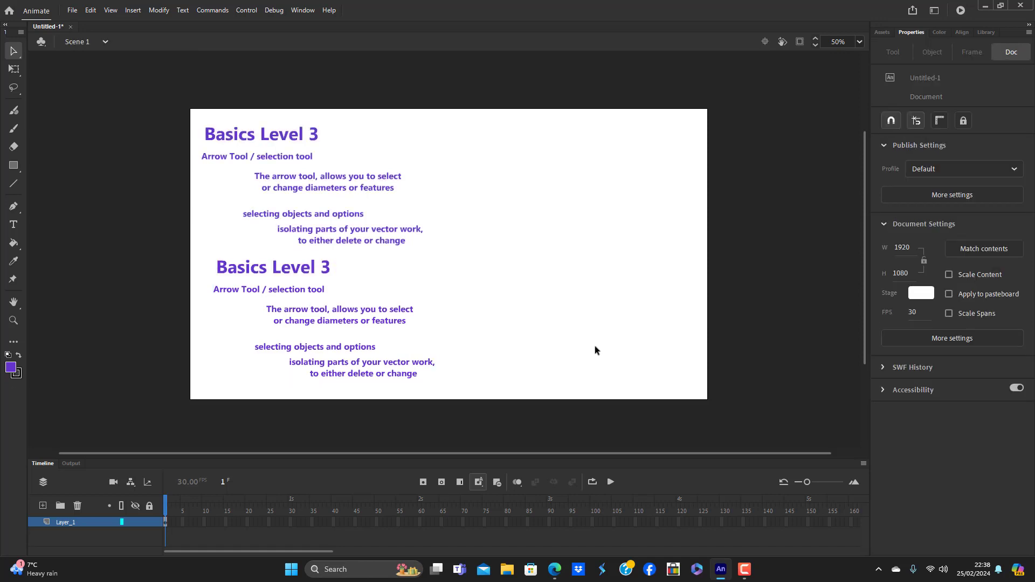
Step: Duplicate the lower notes block's symbol as a new symbol named 'abilites 2'
right_click(311, 322)
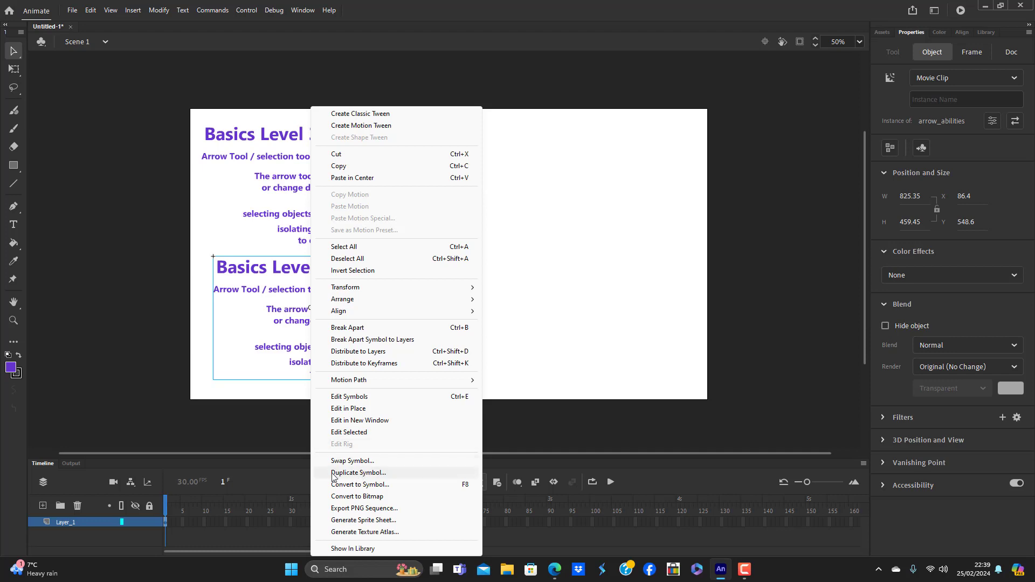
click(365, 477)
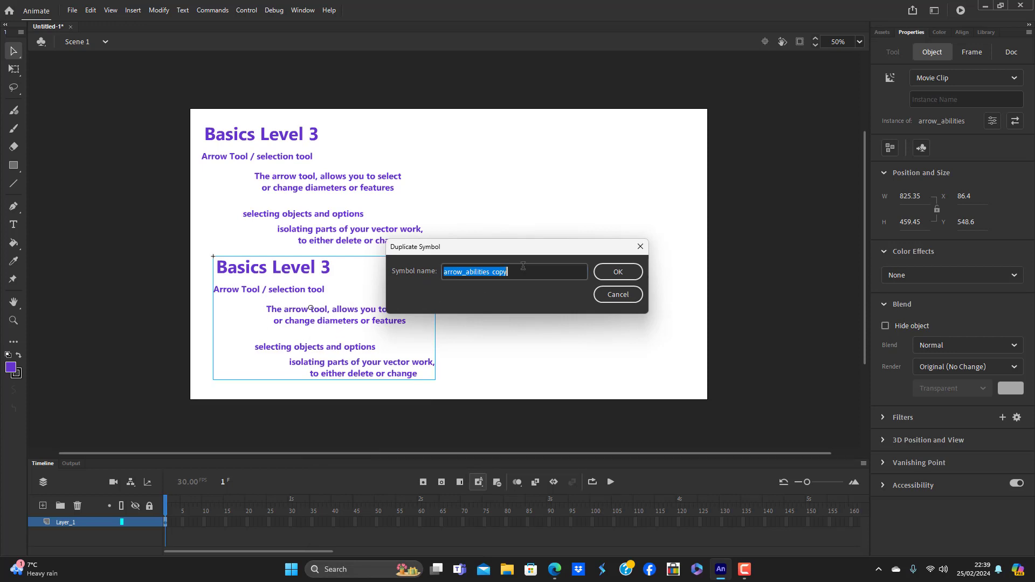
key(BackSpace)
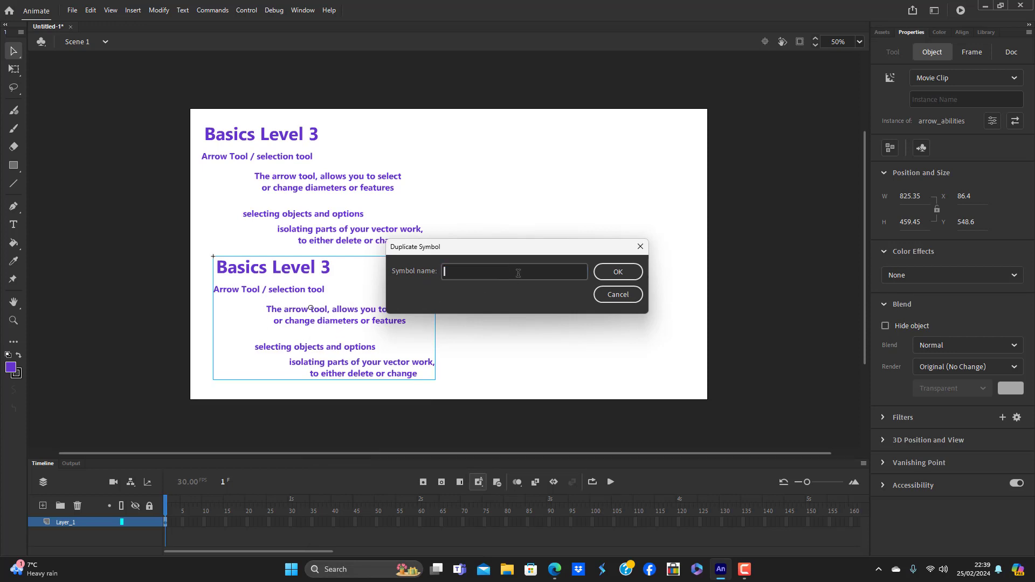
text(abilites 2)
key(Return)
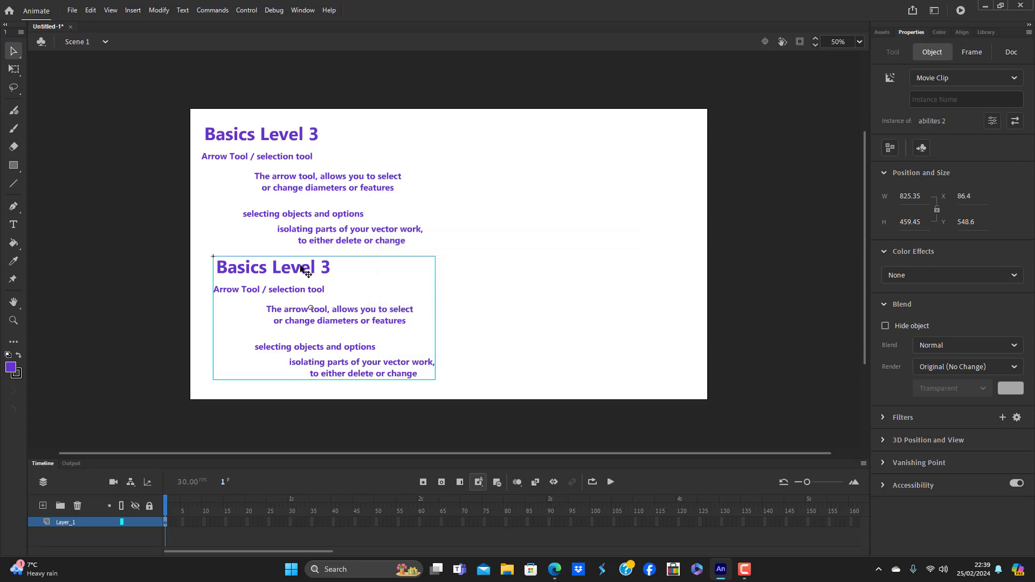
Step: Delete the Basics Level 3 heading from abilites 2 and move the lower block up
double_click(303, 270)
click(314, 270)
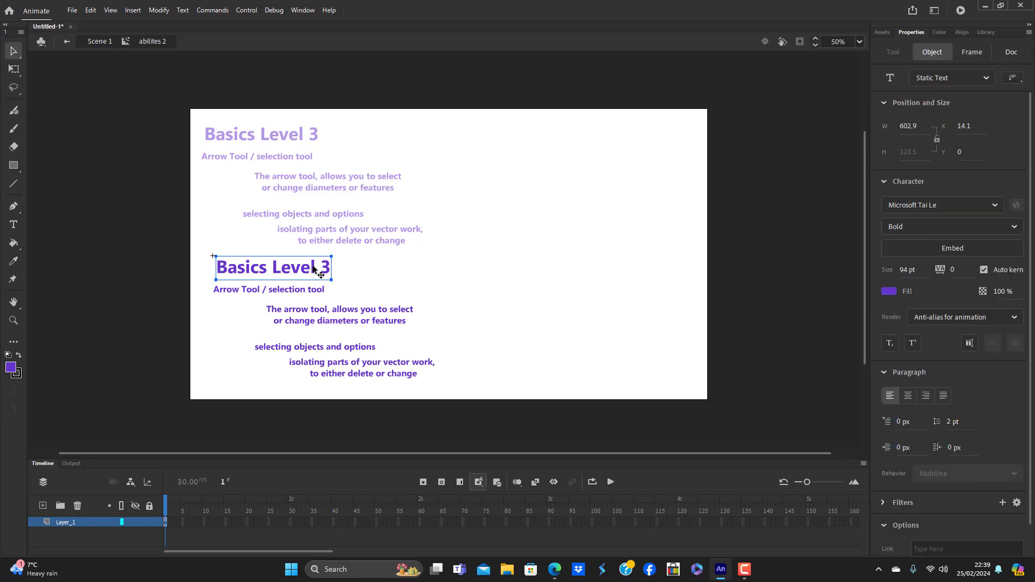
key(Delete)
double_click(307, 417)
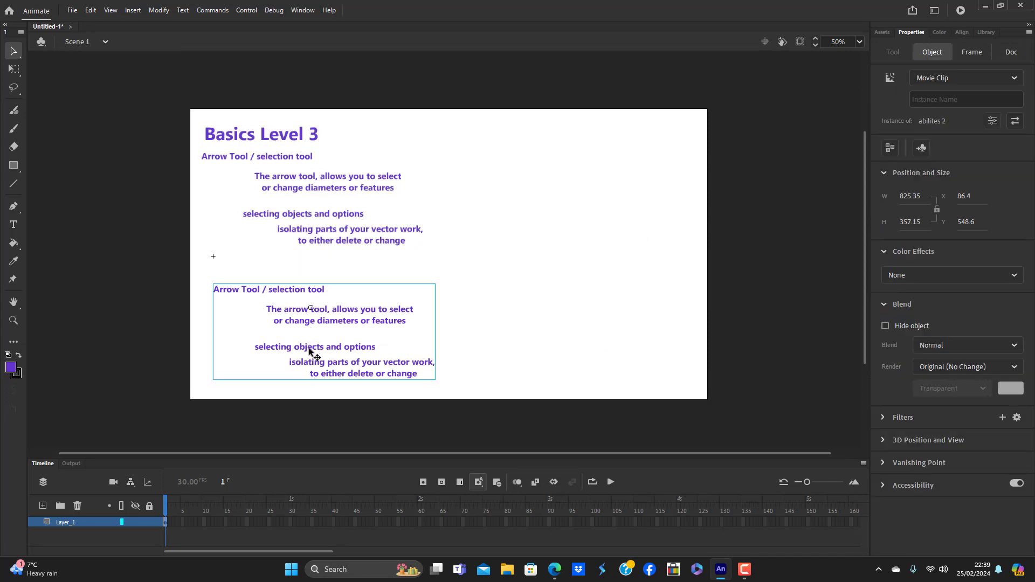
drag(319, 356, 318, 340)
key(Escape)
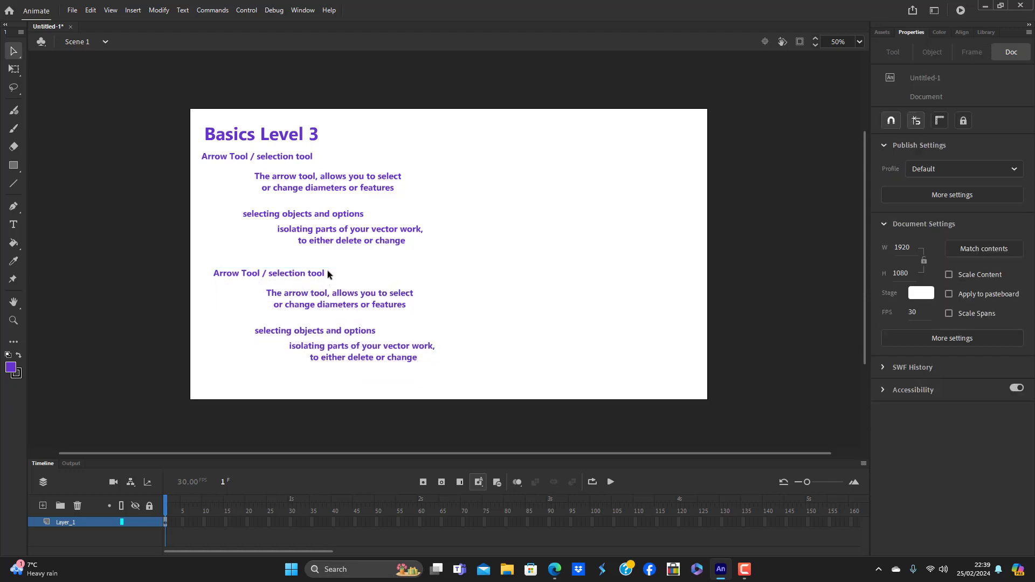
Step: Change the 'Arrow Tool / selection tool' subheading to 'Free Transform tool'
double_click(322, 275)
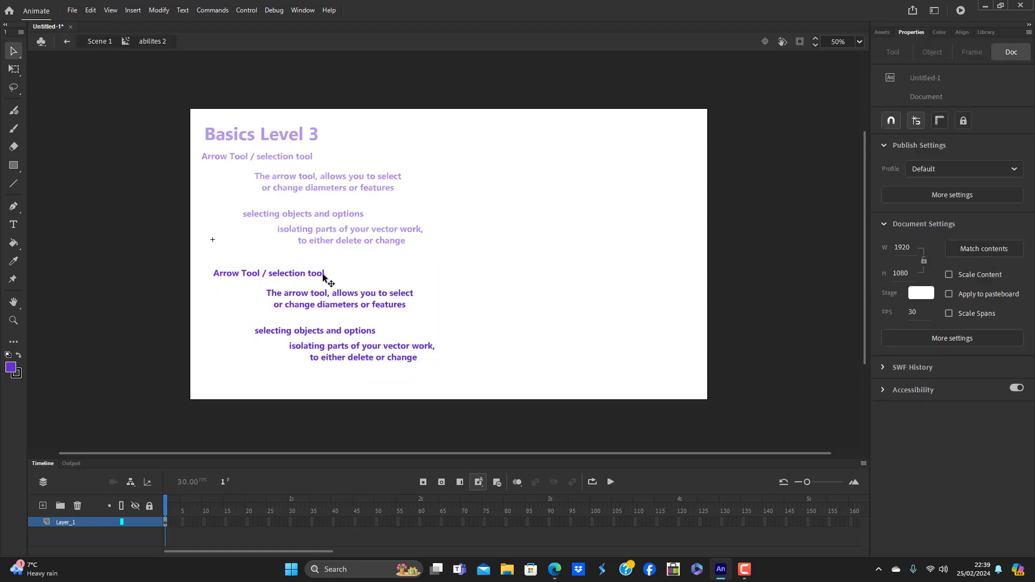
click(325, 276)
double_click(324, 275)
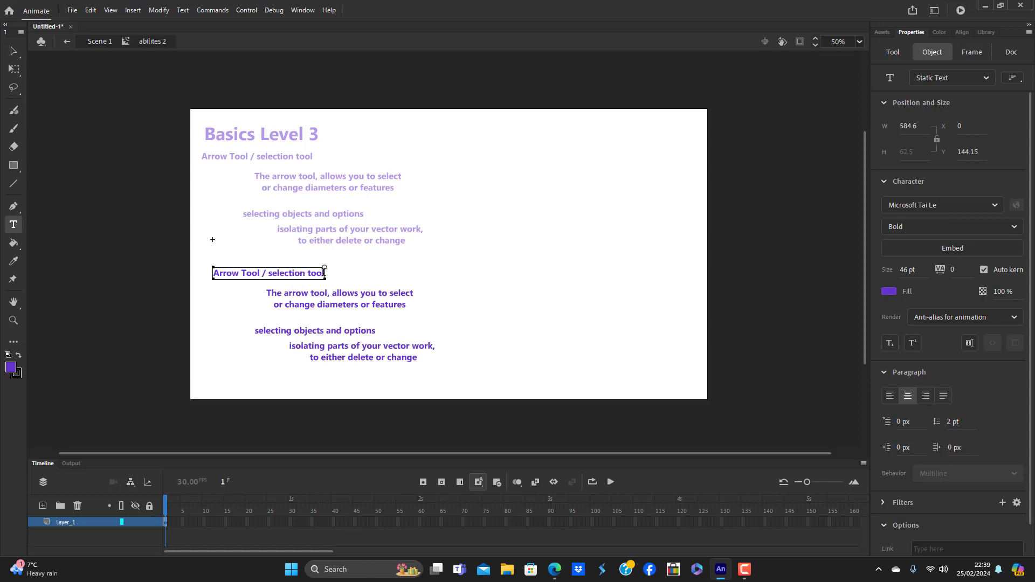
key(BackSpace)
key(BackSpace)
key(BackSpace)
key(BackSpace)
key(BackSpace)
key(BackSpace)
key(BackSpace)
key(BackSpace)
key(BackSpace)
key(BackSpace)
key(BackSpace)
key(BackSpace)
key(BackSpace)
key(BackSpace)
key(BackSpace)
key(BackSpace)
key(BackSpace)
key(BackSpace)
key(BackSpace)
key(BackSpace)
key(BackSpace)
key(BackSpace)
key(BackSpace)
key(BackSpace)
key(BackSpace)
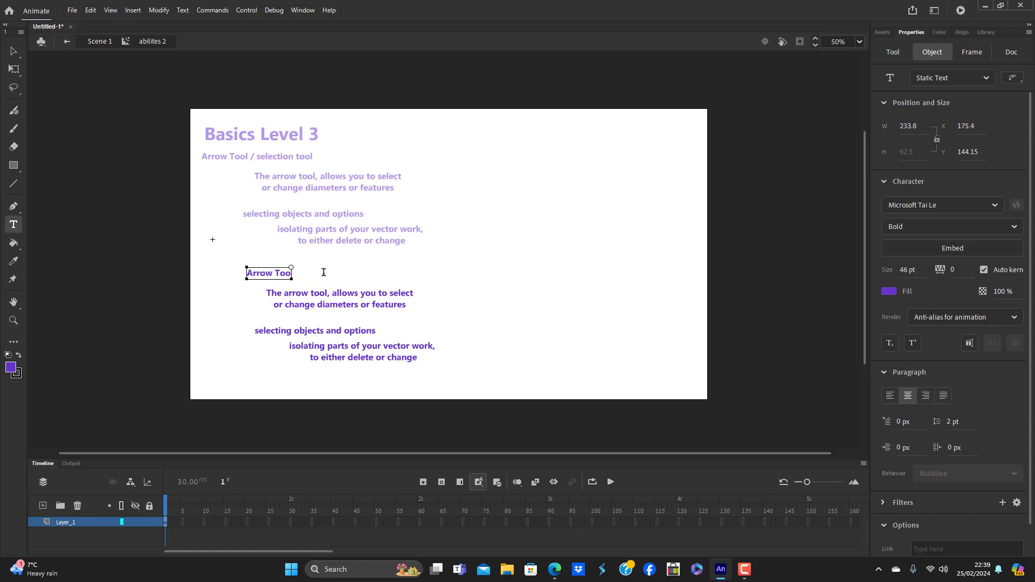
key(BackSpace)
key(BackSpace)
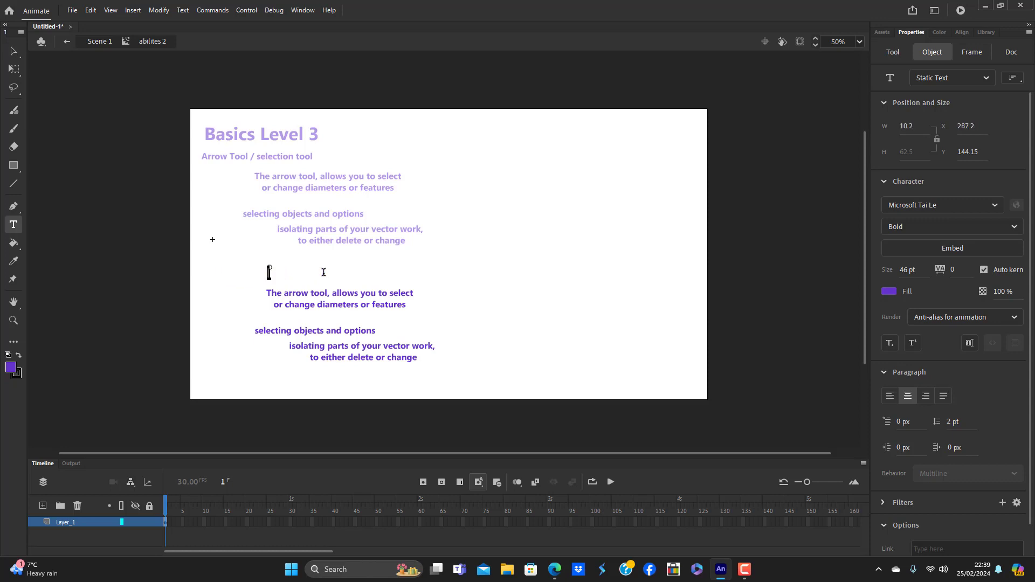
key(Caps_Lock)
text(Fr)
key(Caps_Lock)
text(ree)
key(Caps_Lock)
text(T)
key(Caps_Lock)
text(rans)
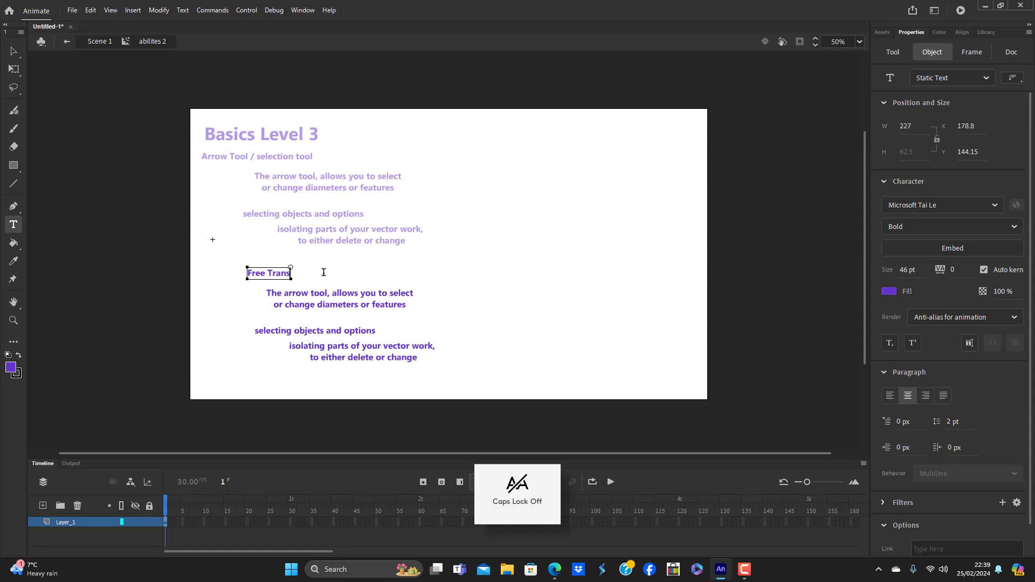
text(form tool)
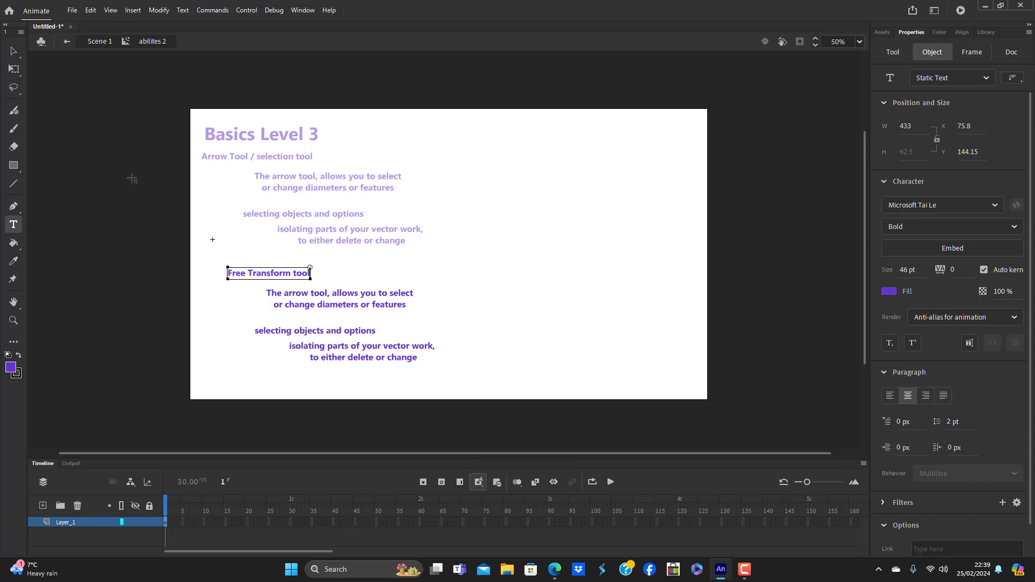
key(Escape)
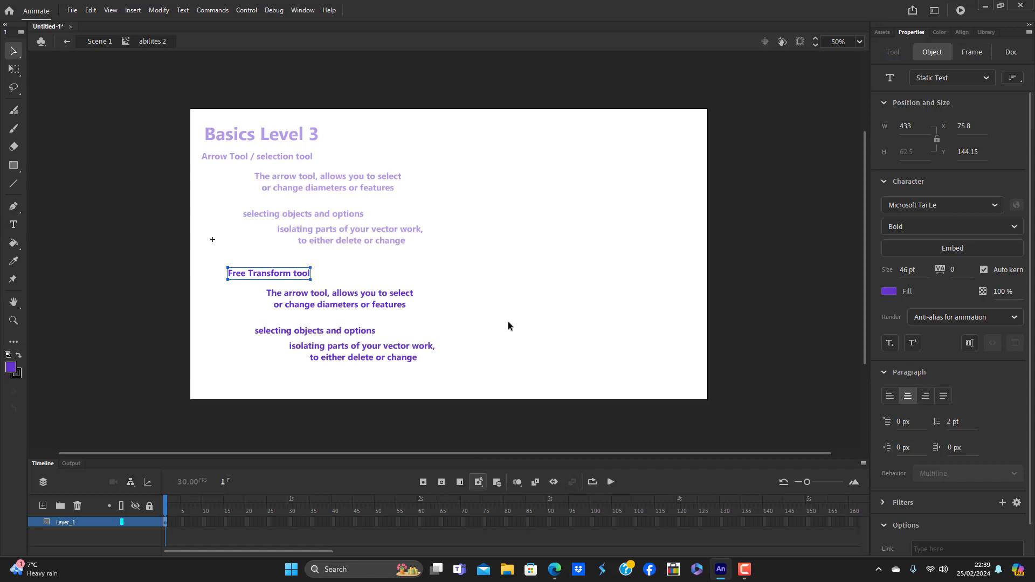
click(452, 345)
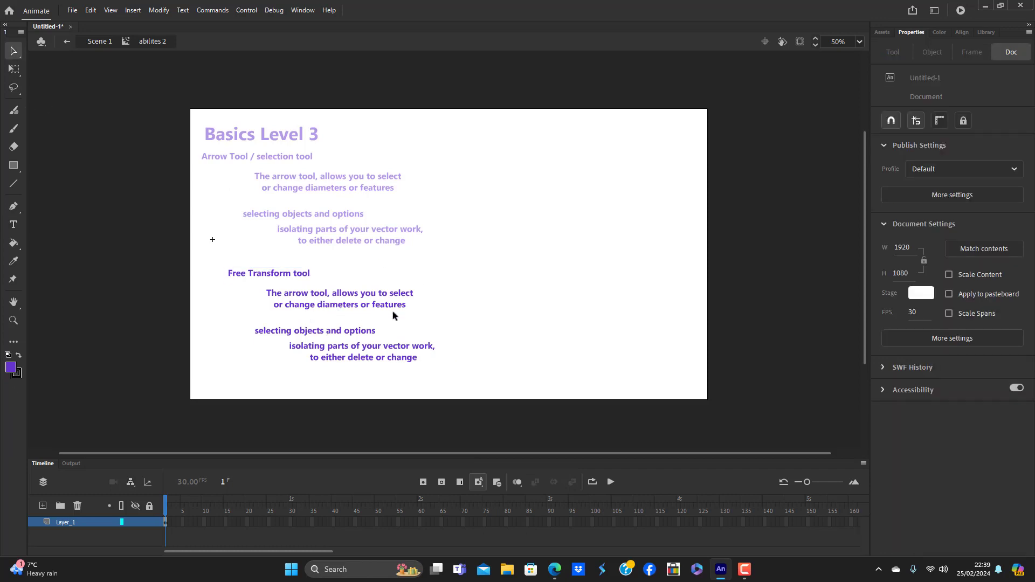
Step: Delete the isolating-parts, selecting-objects and arrow-tool description texts, then return to Scene 1
click(417, 358)
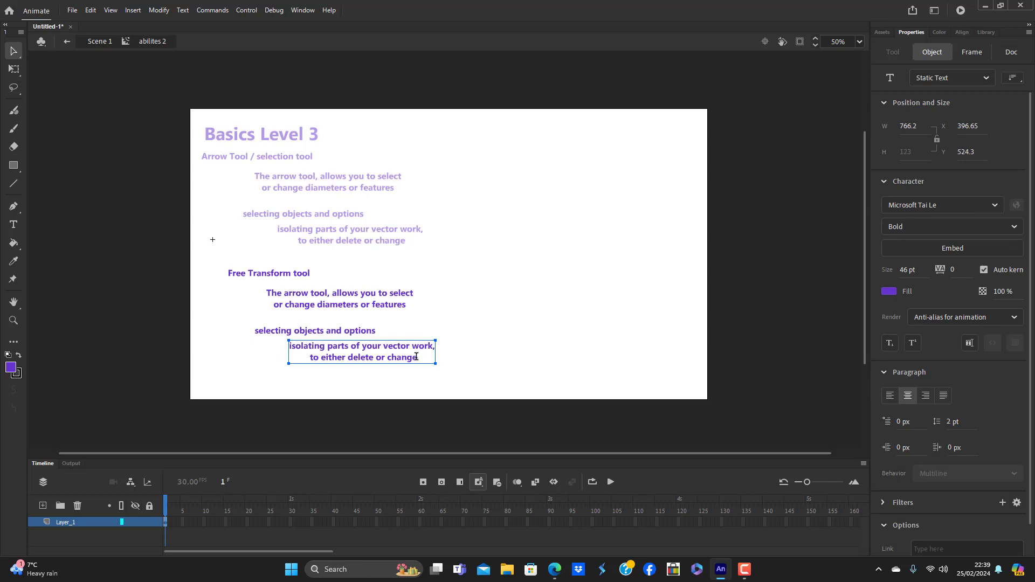
double_click(419, 357)
key(ctrl+a)
click(347, 377)
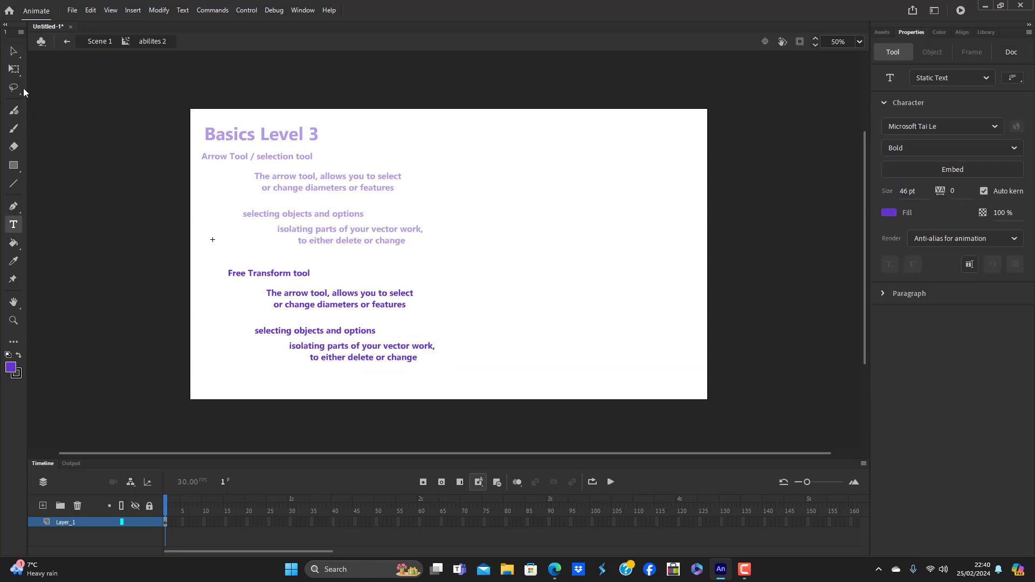
key(v)
click(335, 360)
key(Delete)
click(337, 333)
key(Delete)
click(344, 306)
key(Delete)
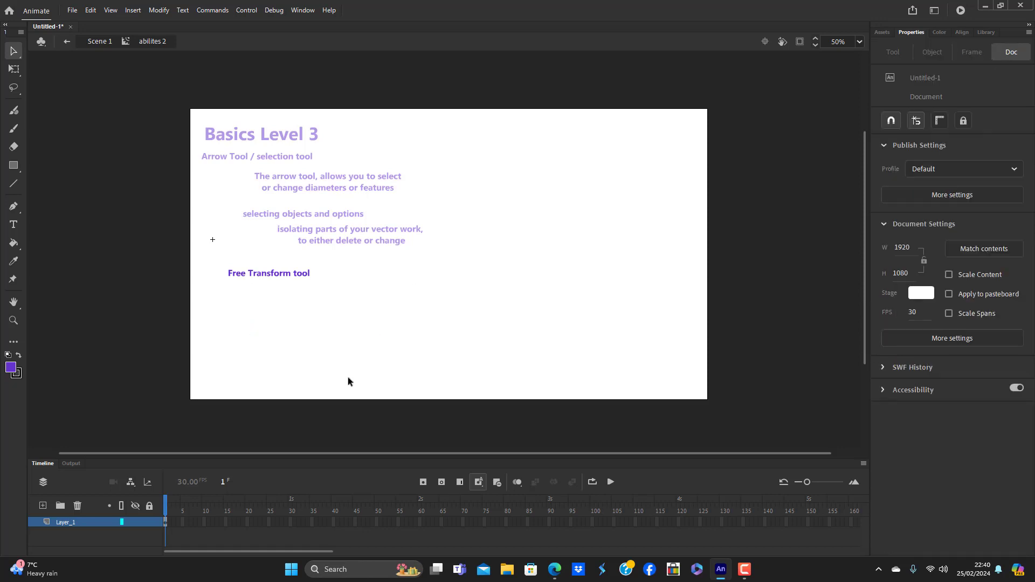
double_click(340, 354)
click(340, 354)
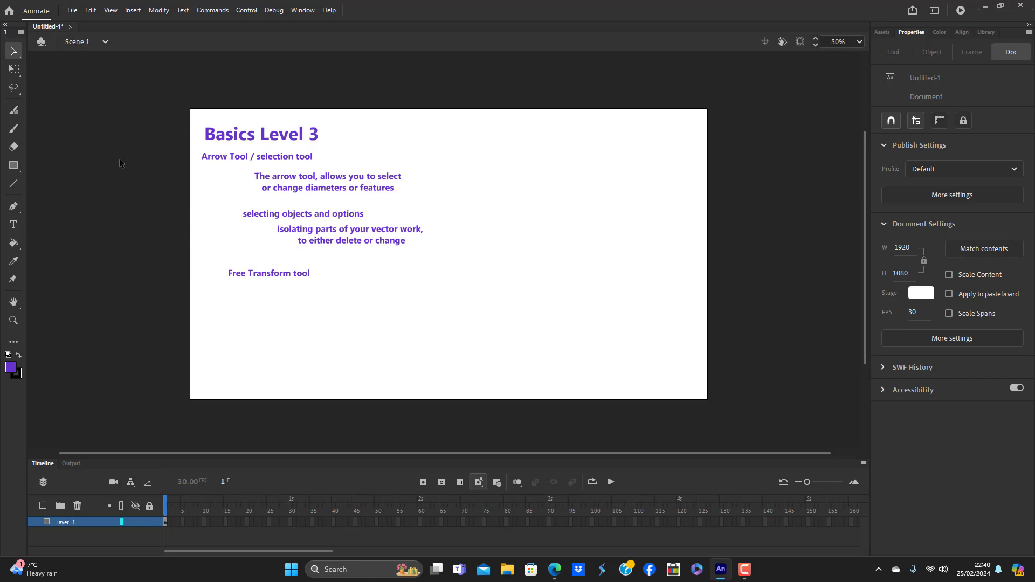
Step: Browse the Modify menu without choosing anything, then enter abilites 2 at the Free Transform text
click(161, 10)
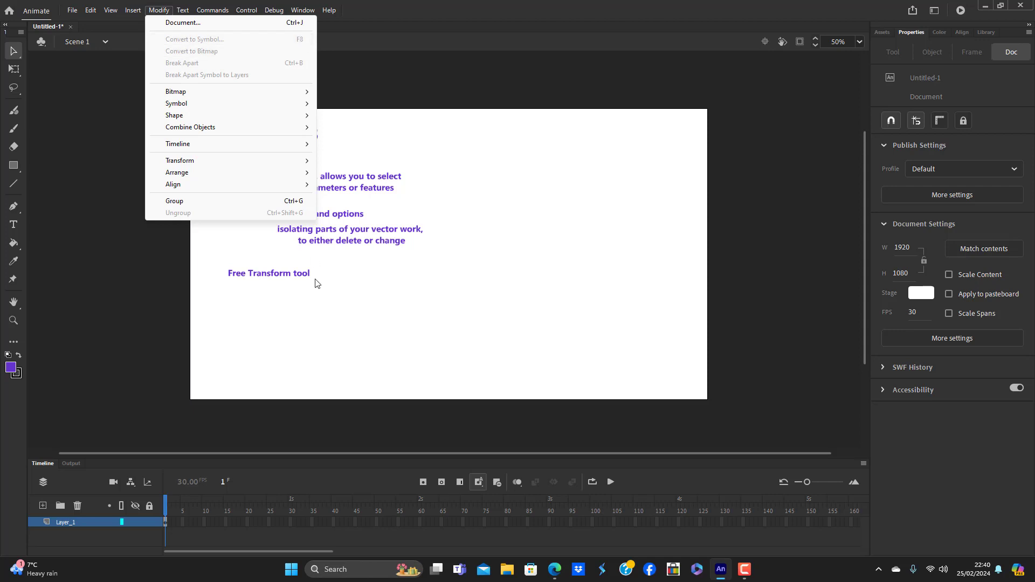
click(331, 316)
double_click(312, 274)
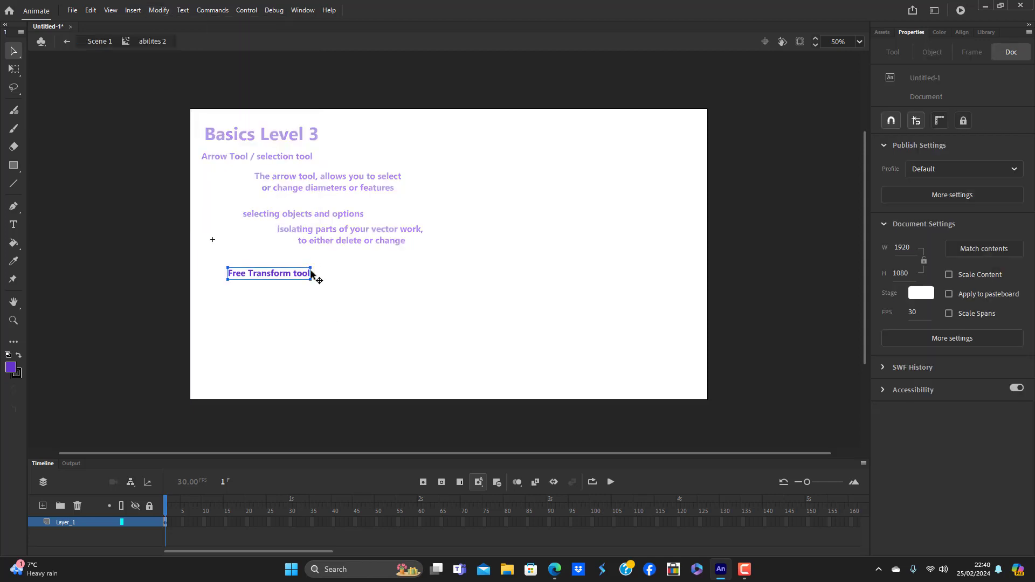
Step: Add a second line 'hot key is "q"' under the Free Transform tool note
double_click(309, 274)
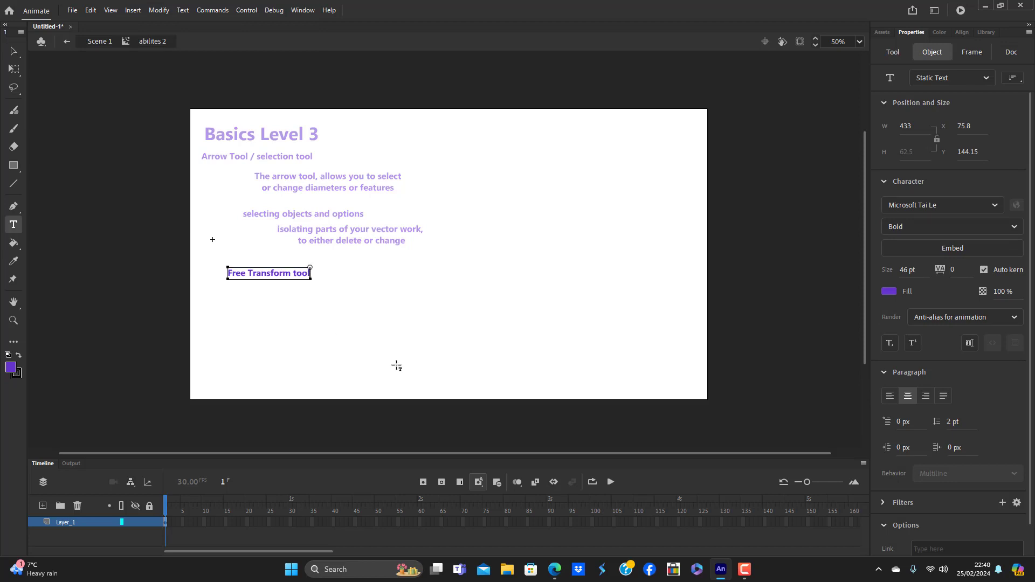
key(Return)
text(hot key is "q")
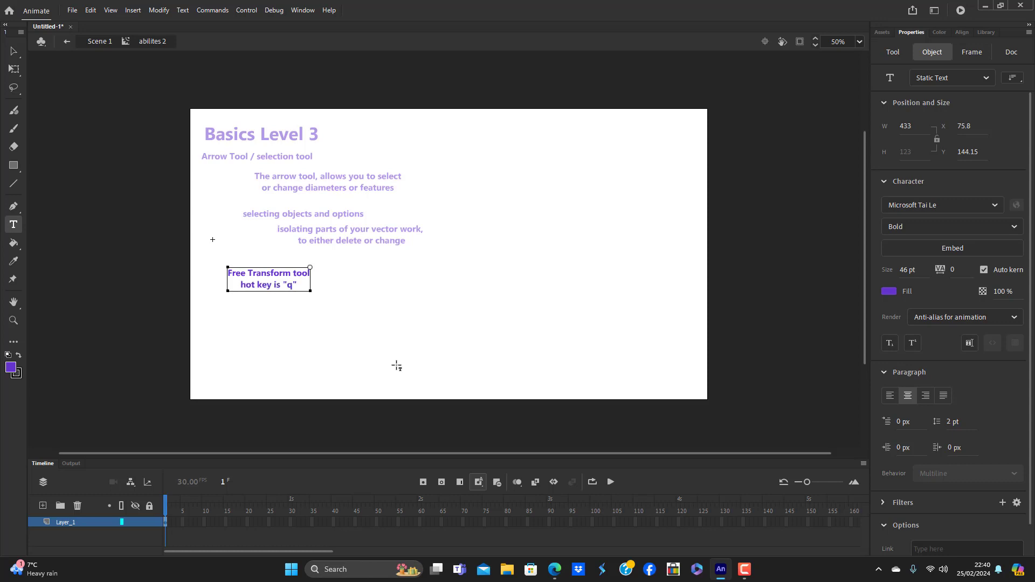
click(13, 51)
click(328, 324)
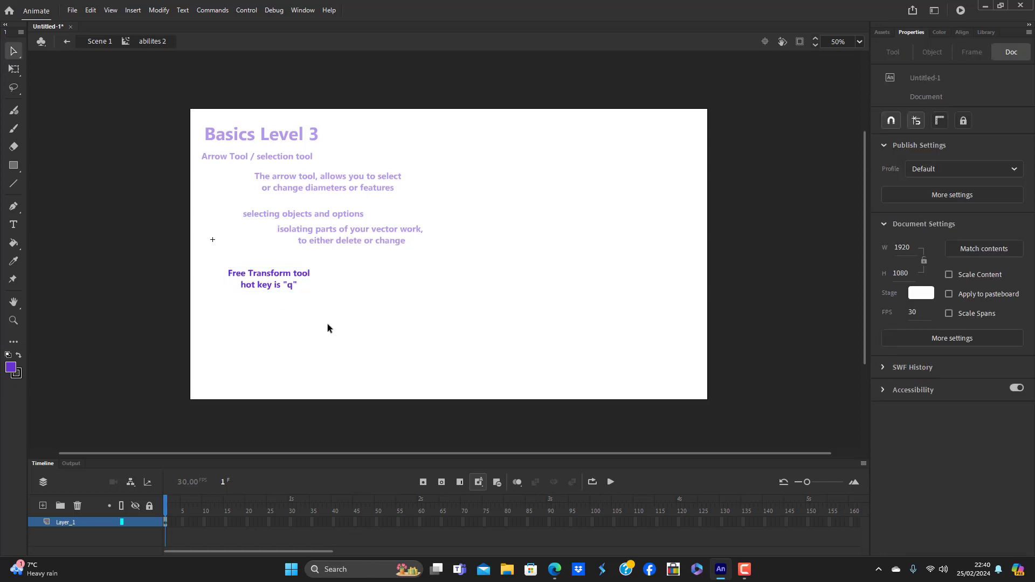
Step: Append '/ hot is "v"' to the Arrow Tool line and nudge it right under the heading
double_click(347, 241)
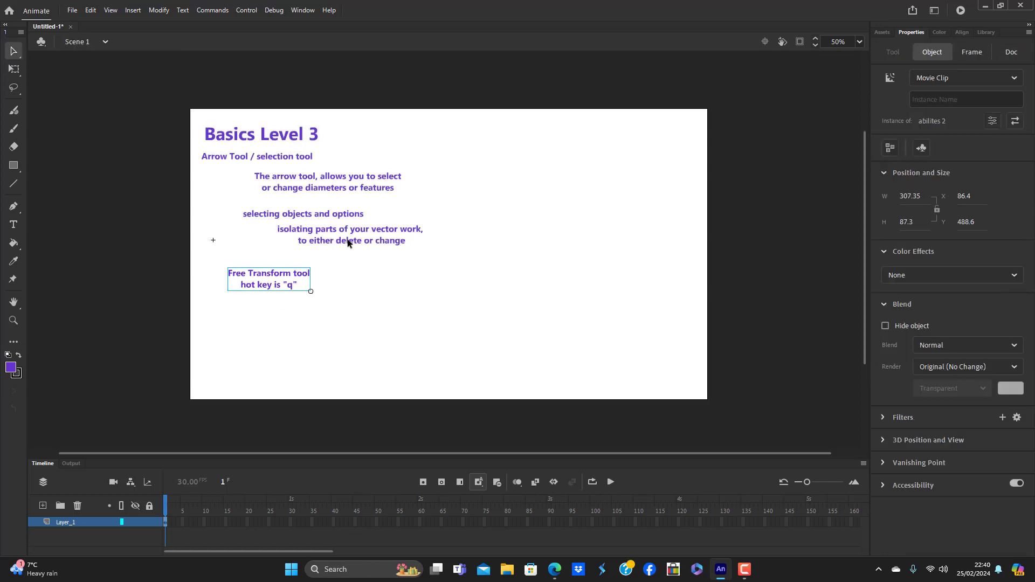
double_click(314, 157)
double_click(313, 158)
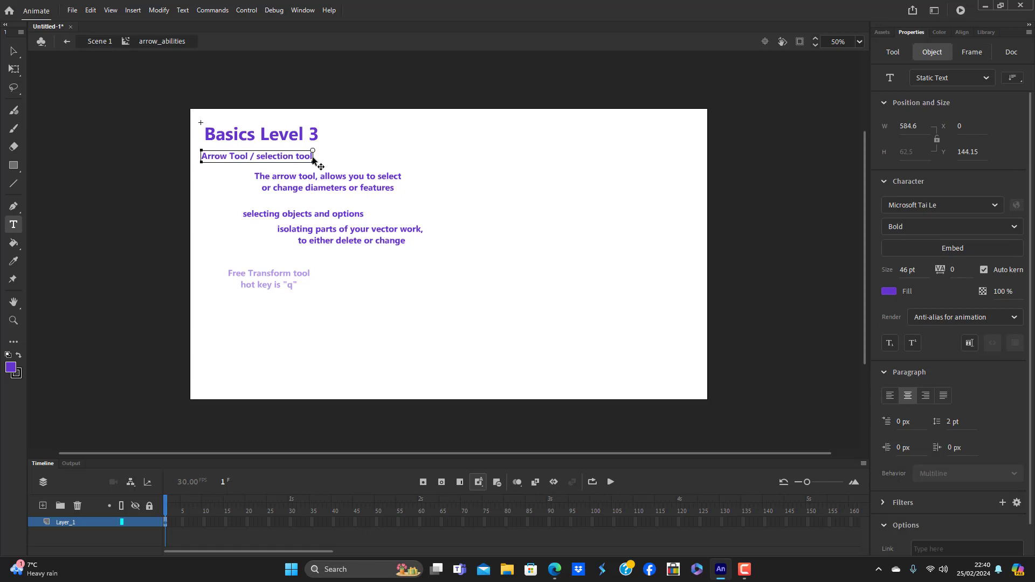
text(/)
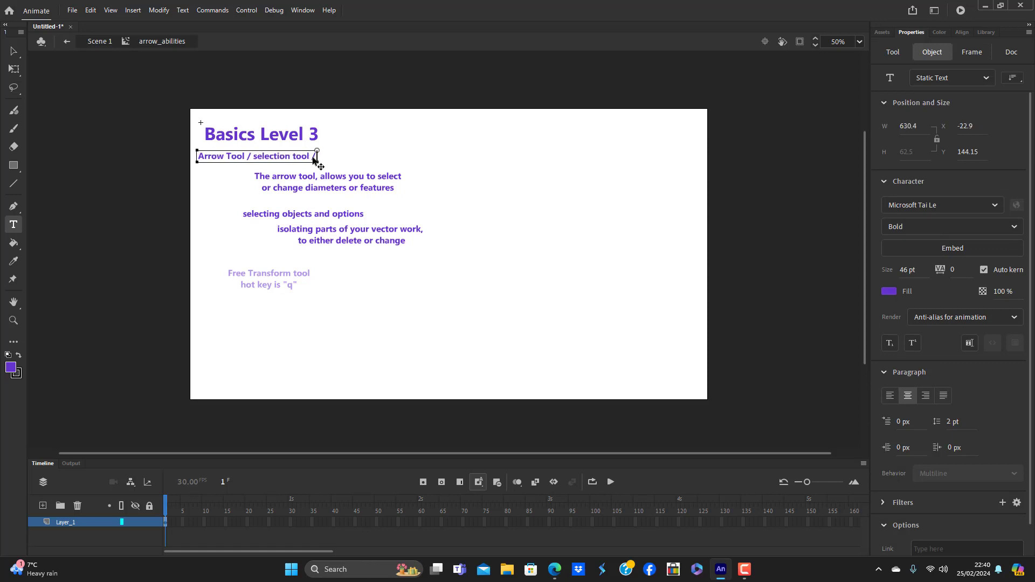
text( hot is ")
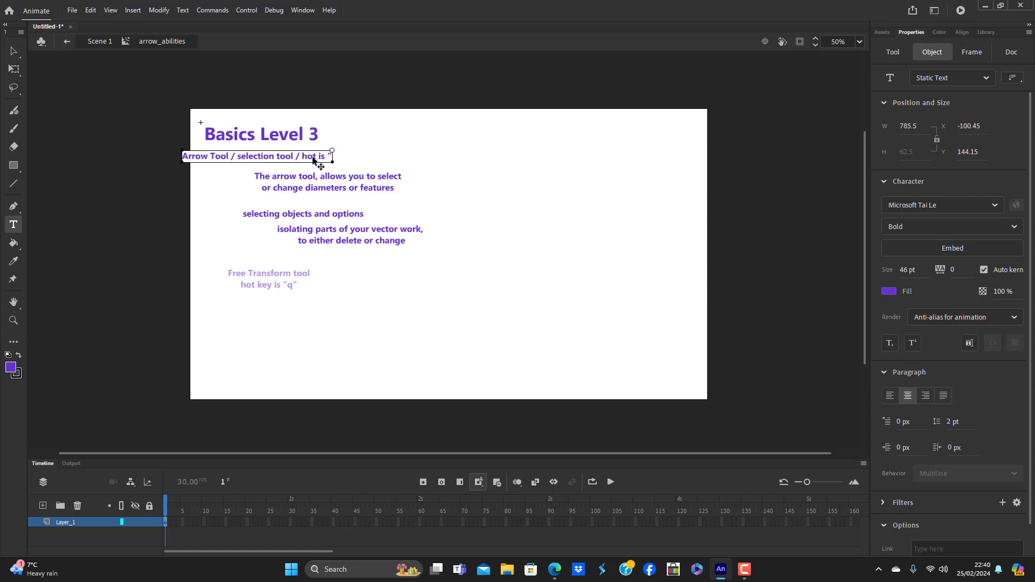
text(v")
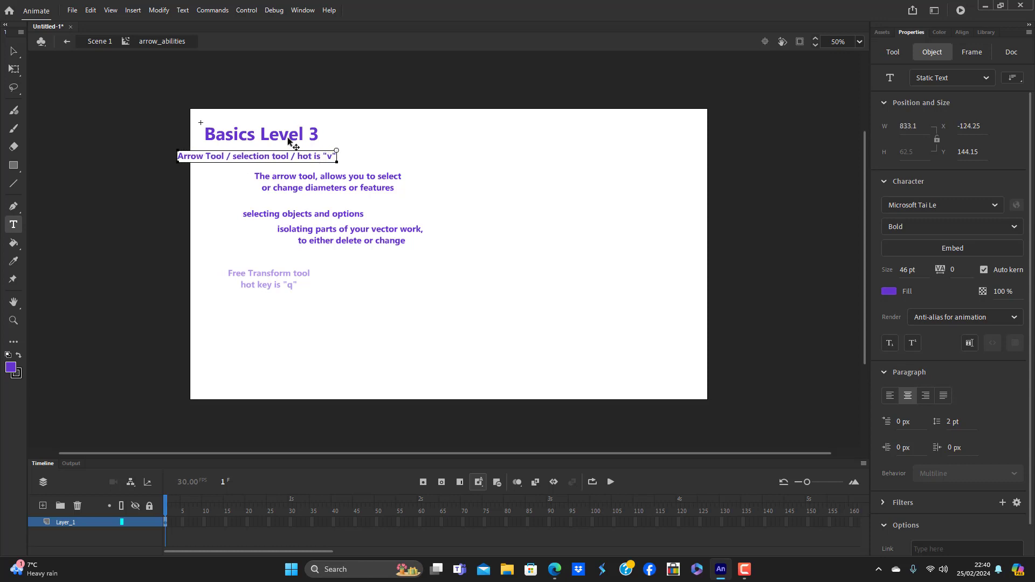
click(13, 52)
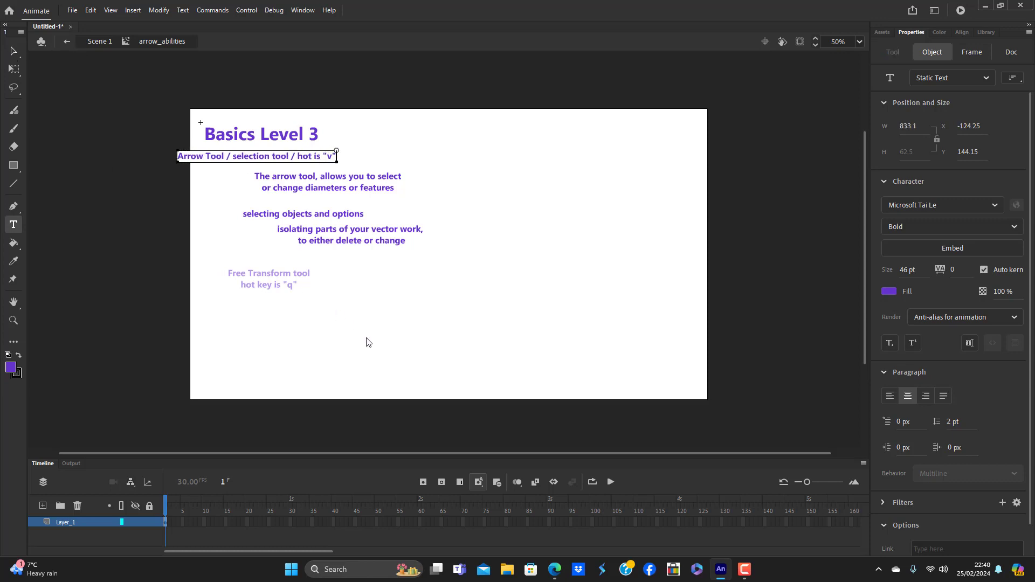
double_click(264, 158)
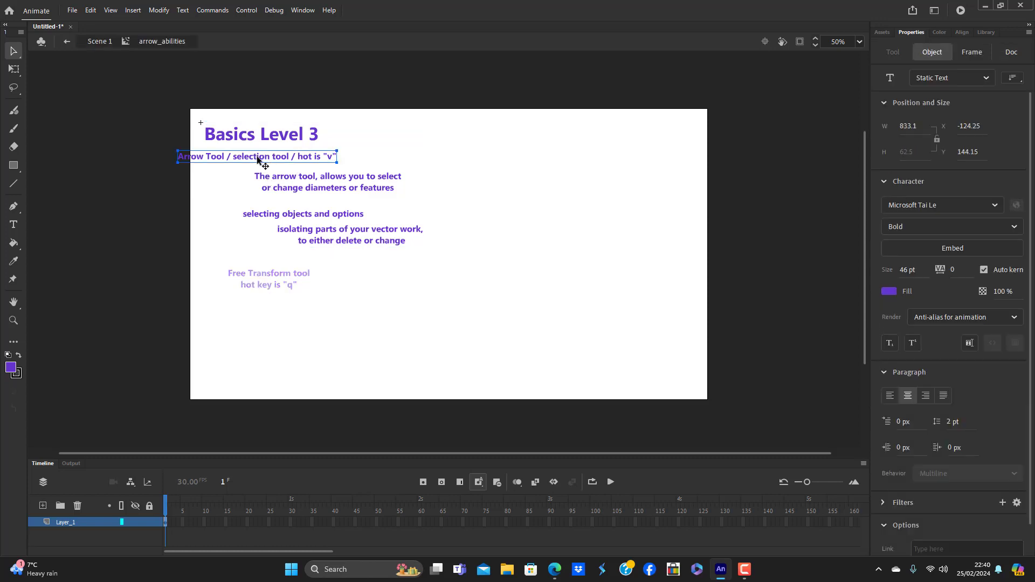
drag(263, 163, 289, 162)
click(356, 308)
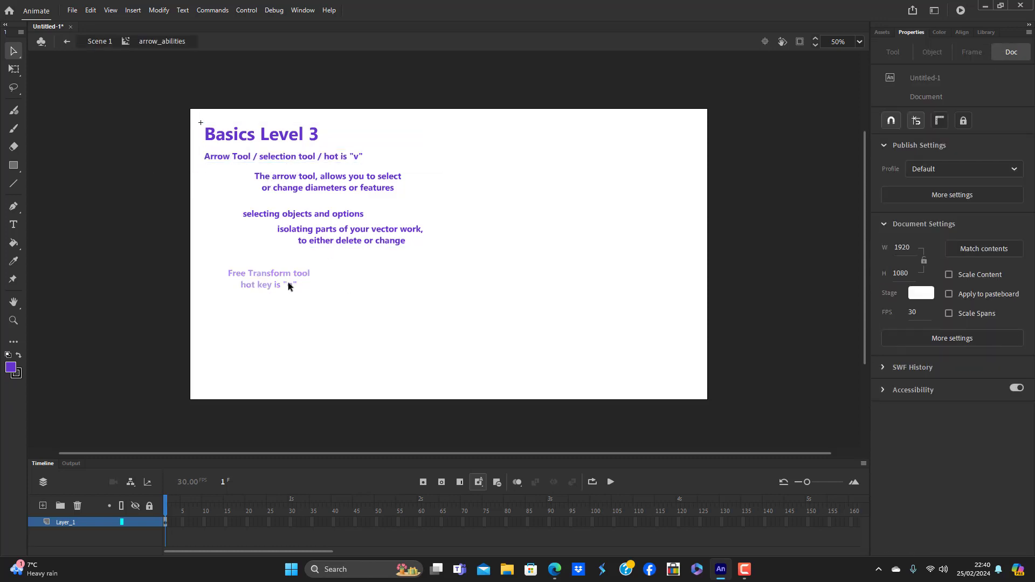
Step: Return to Scene 1, briefly enter and exit abilites 2, and deselect everything
double_click(316, 332)
click(316, 332)
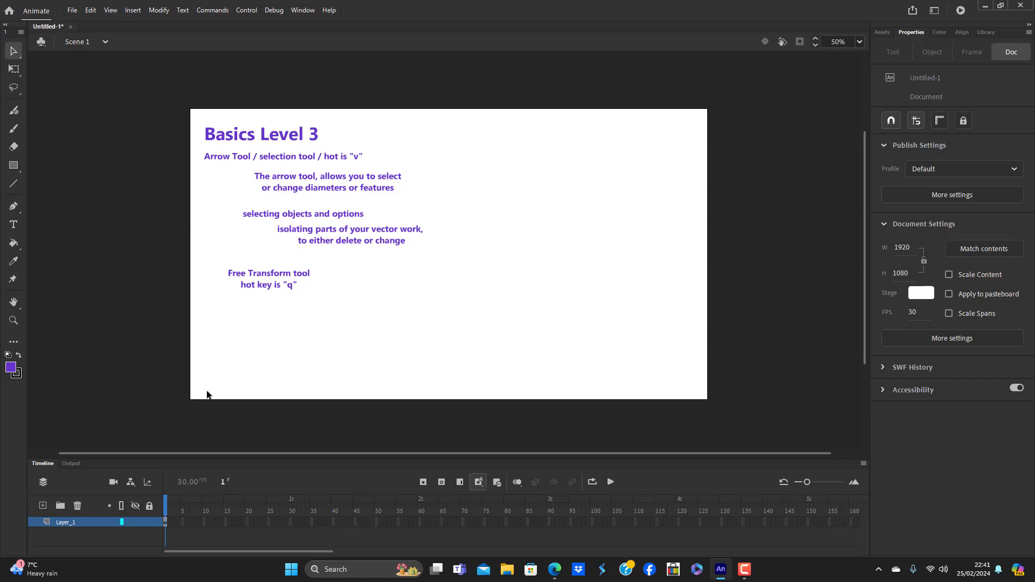
double_click(299, 284)
key(ctrl+e)
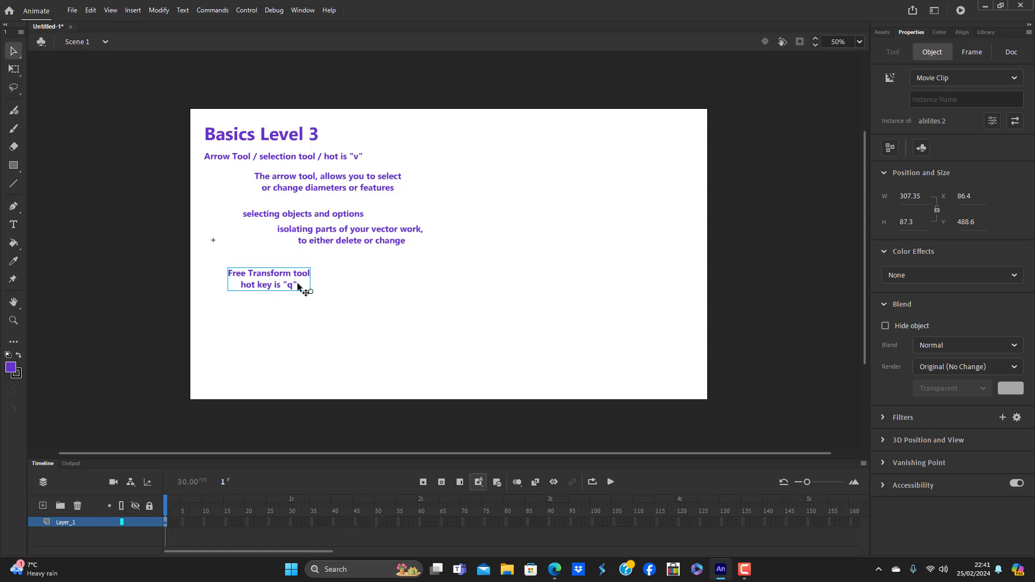
click(266, 330)
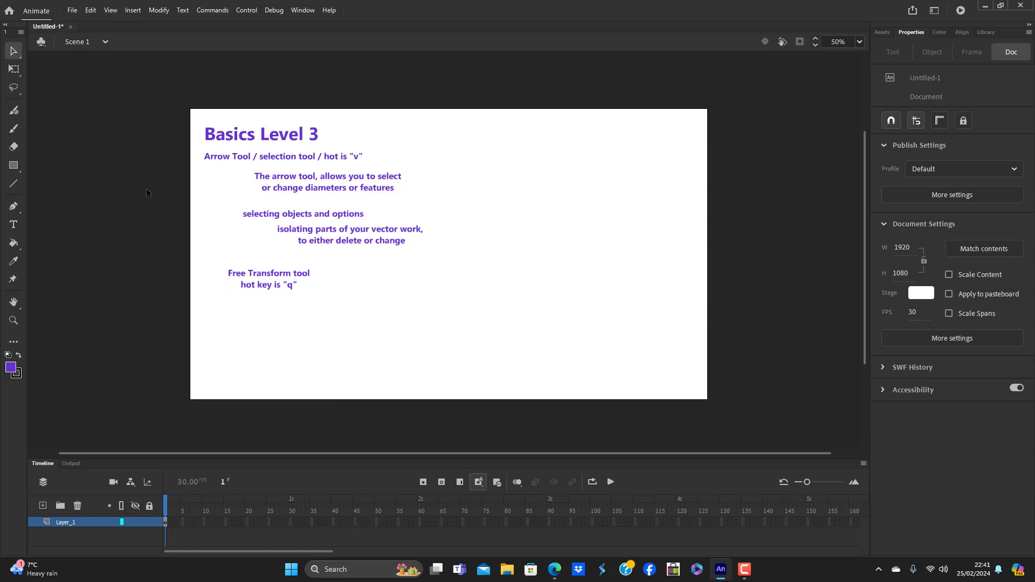
Step: Add a note line: it changes the shape and size, and other abilities are also available
double_click(298, 286)
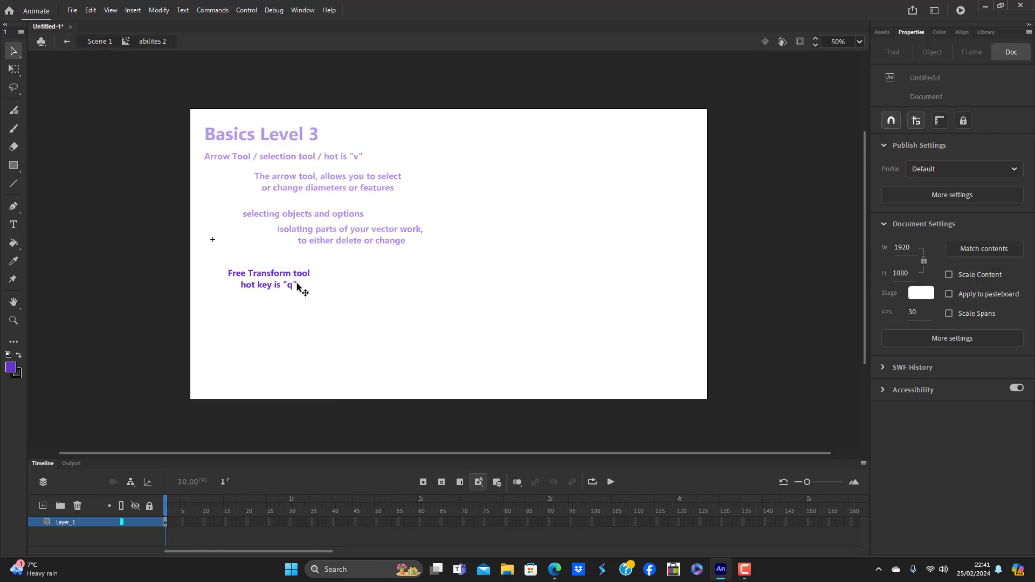
click(298, 285)
key(t)
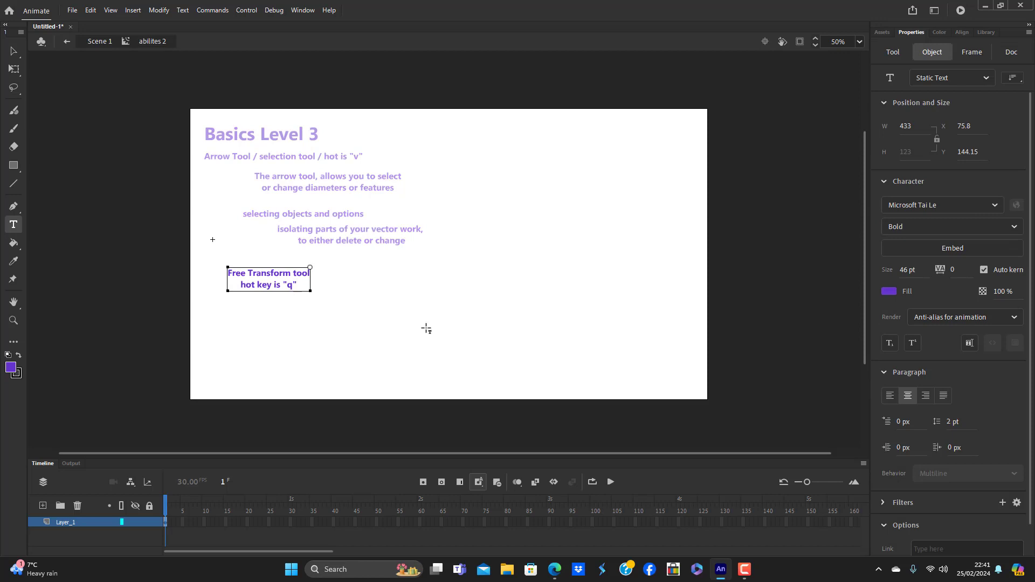
key(Return)
key(Return)
text(its used to vchan)
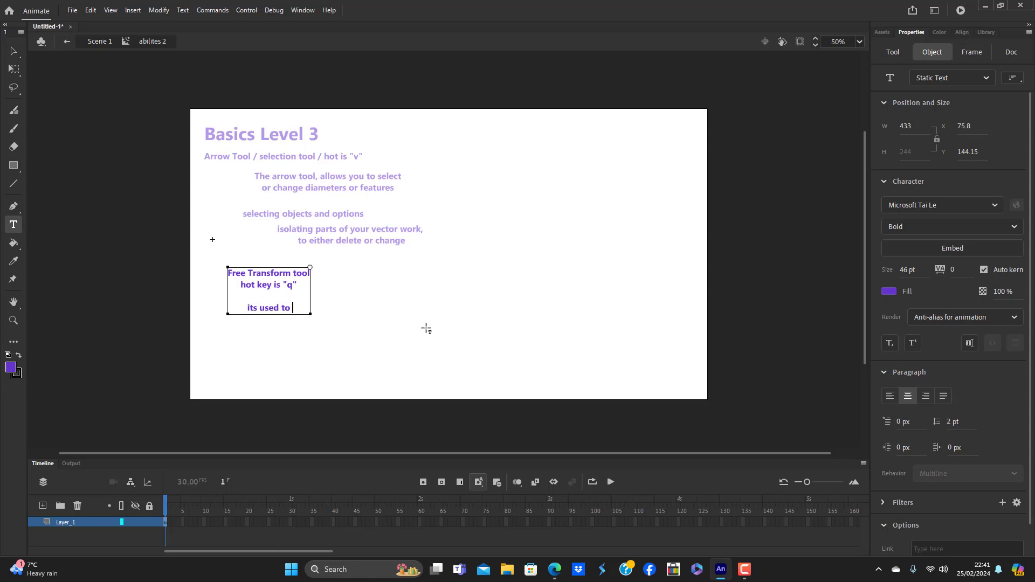
key(BackSpace)
key(BackSpace)
key(BackSpace)
key(BackSpace)
key(BackSpace)
text(change th)
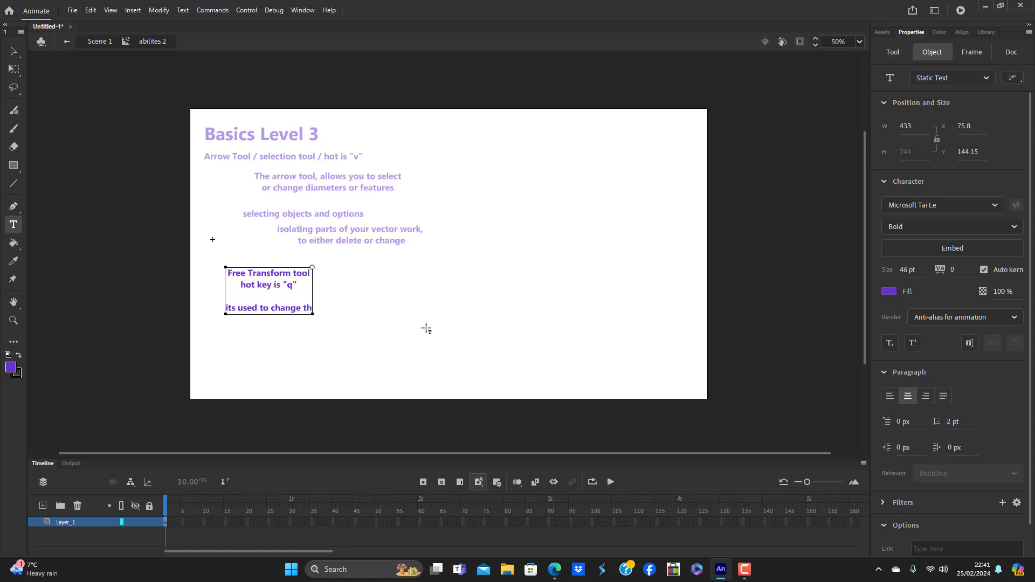
text(e shape)
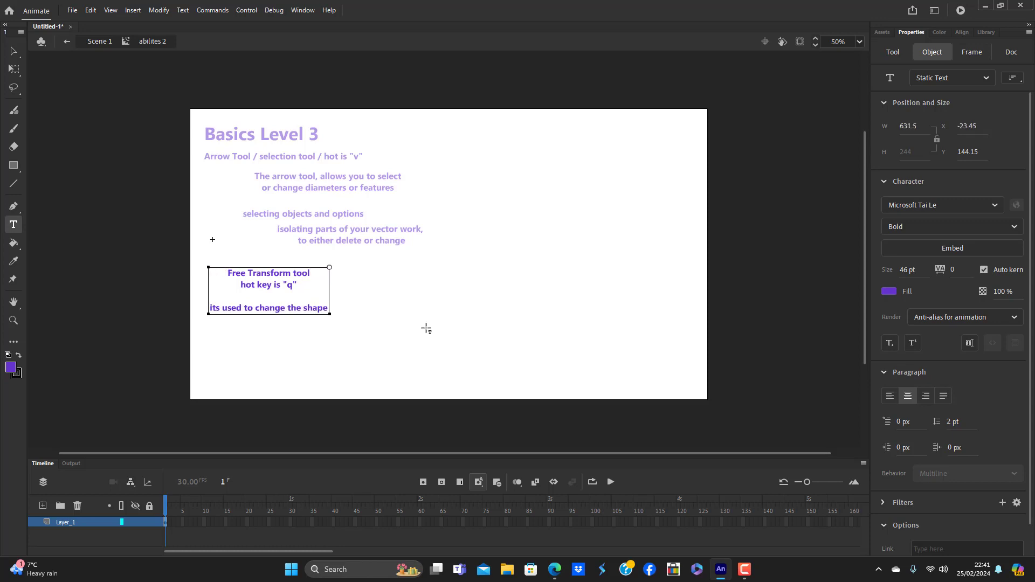
text(s)
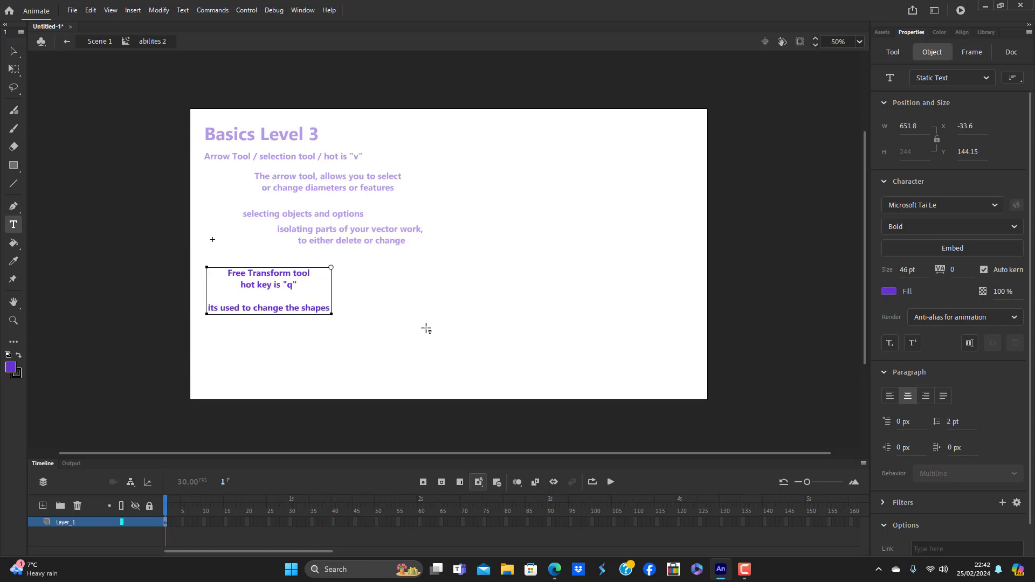
key(BackSpace)
text(a)
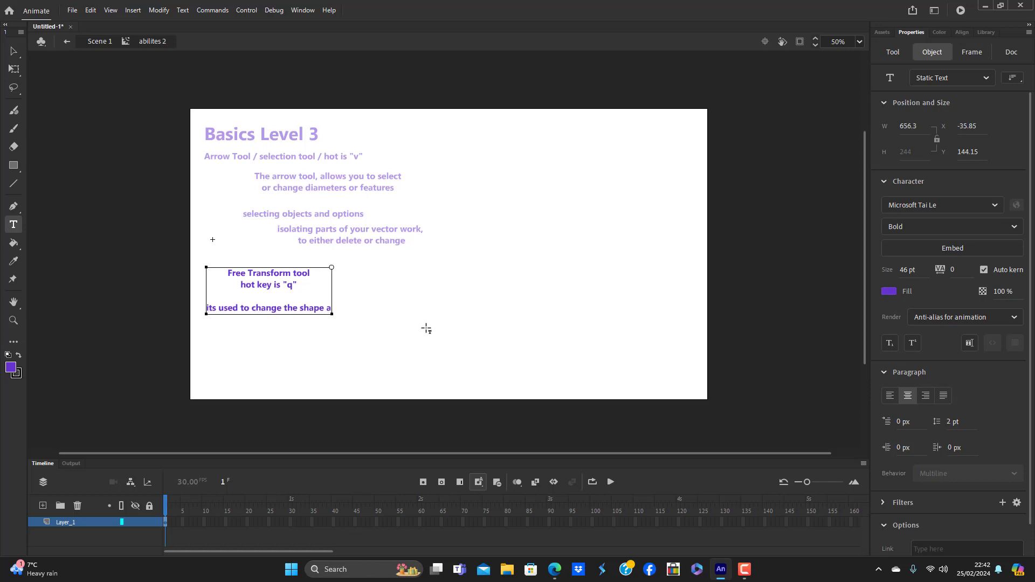
text(nd its size)
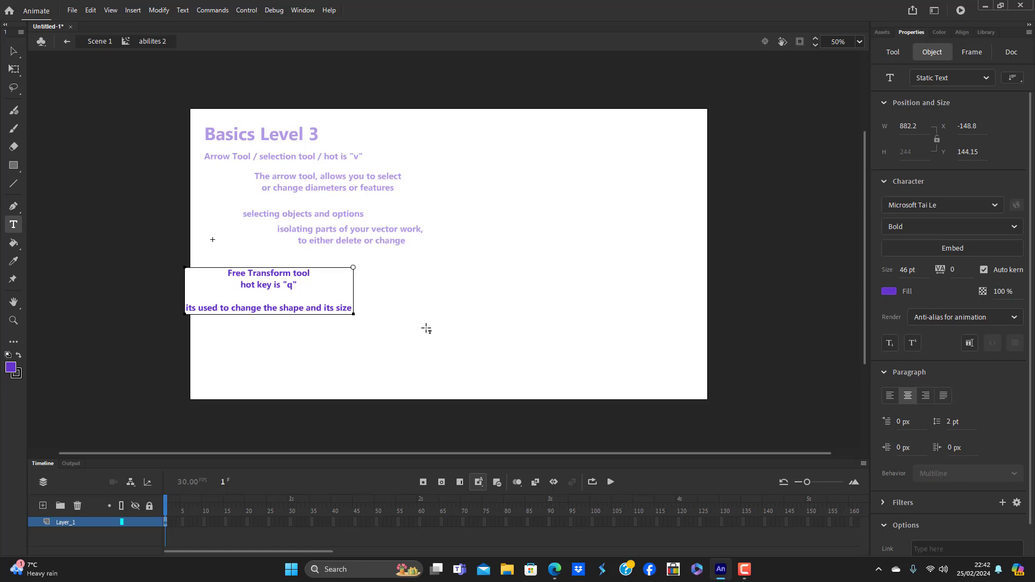
text( /)
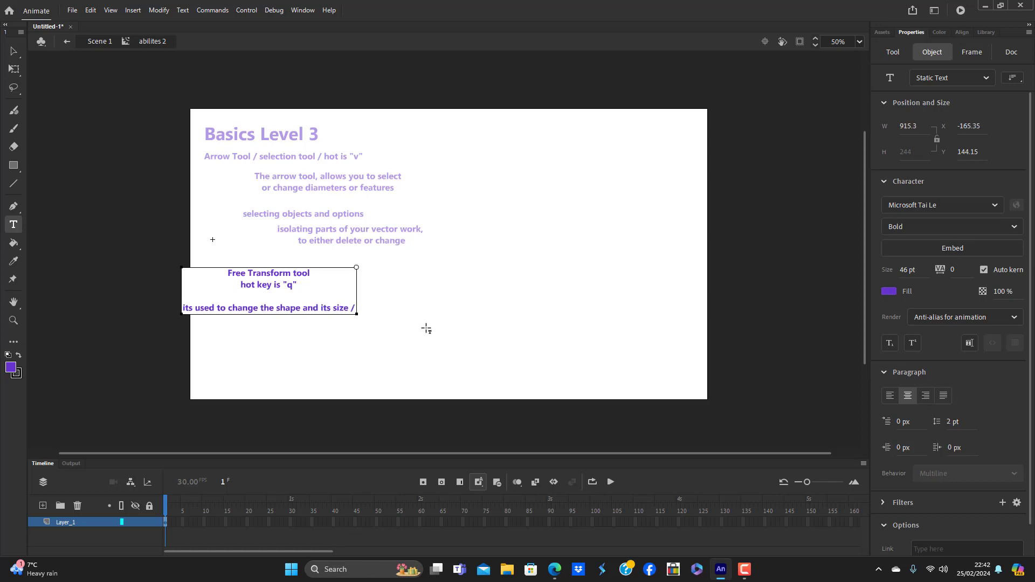
text( and o)
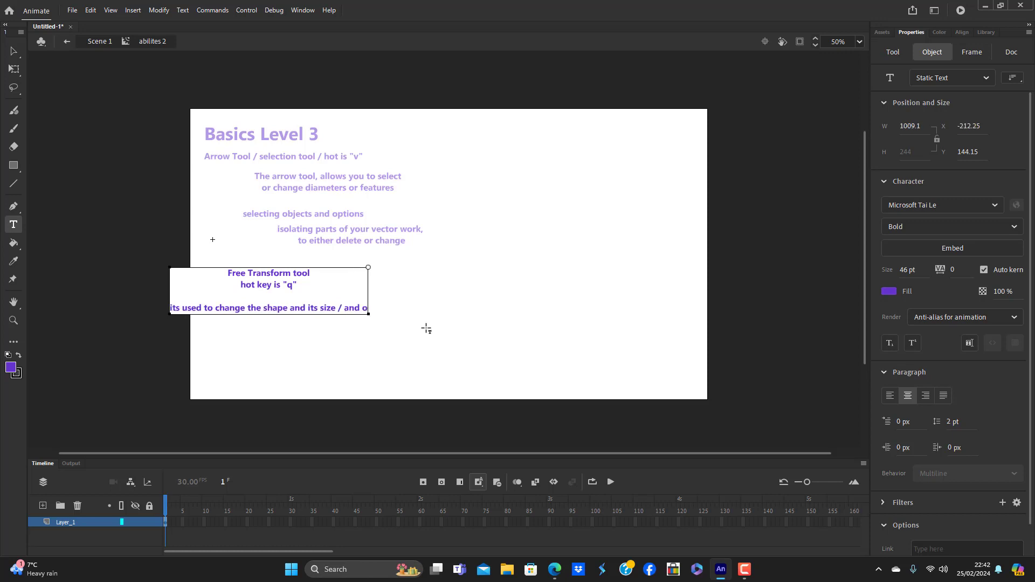
text(ther abilites are also available)
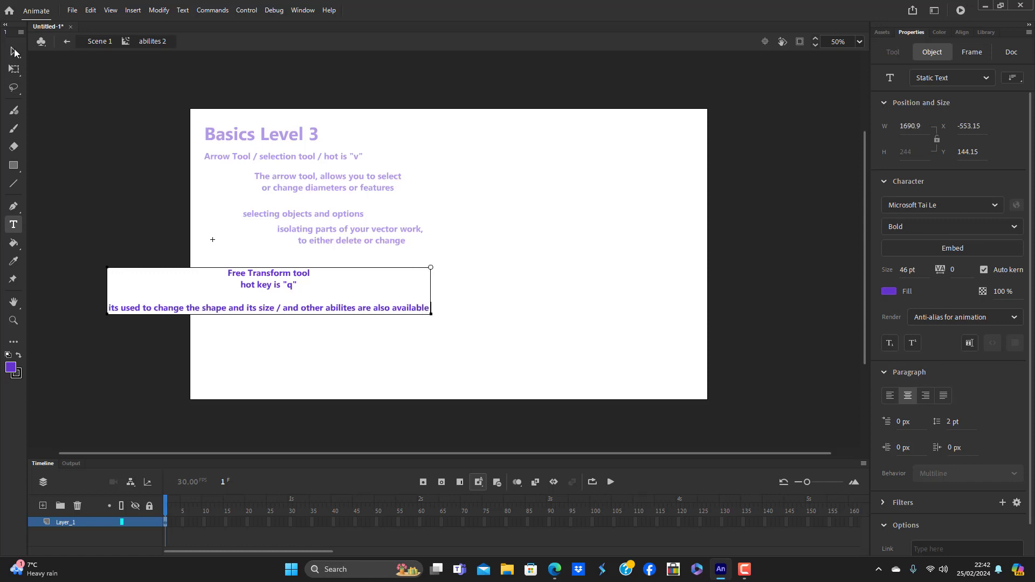
click(13, 52)
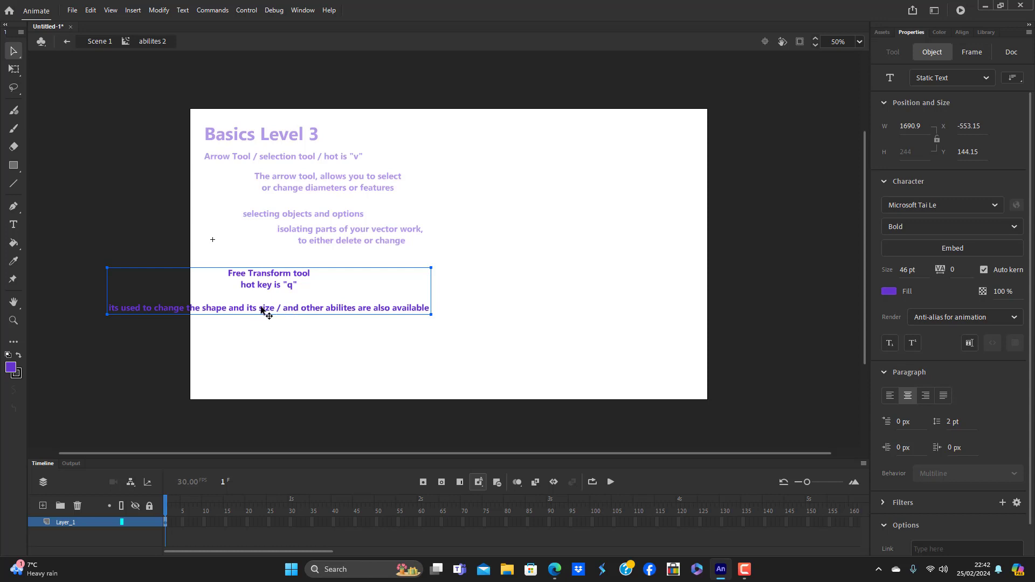
Step: Break the long description line before 'size' and move the note block right
double_click(260, 306)
key(Return)
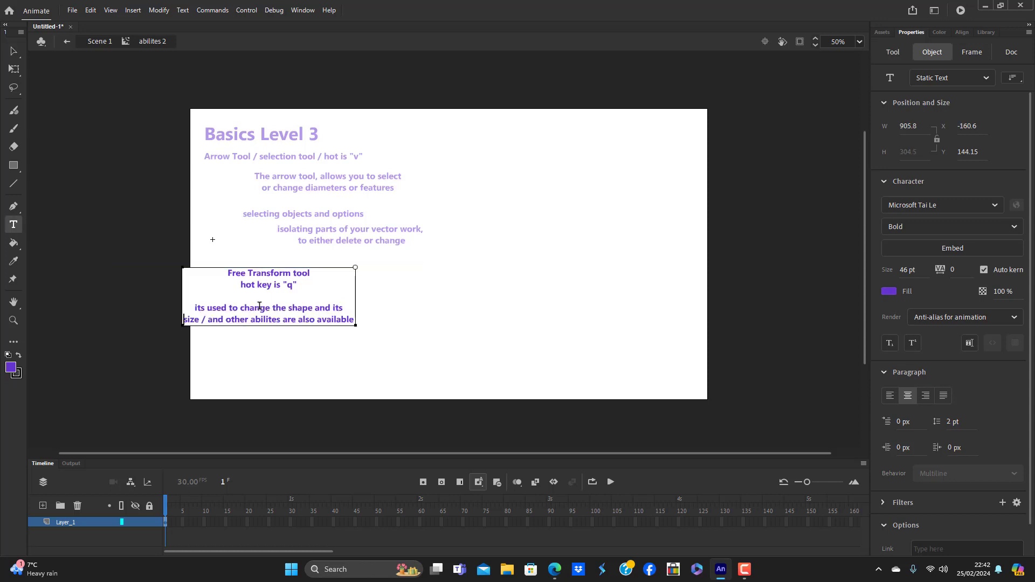
click(14, 48)
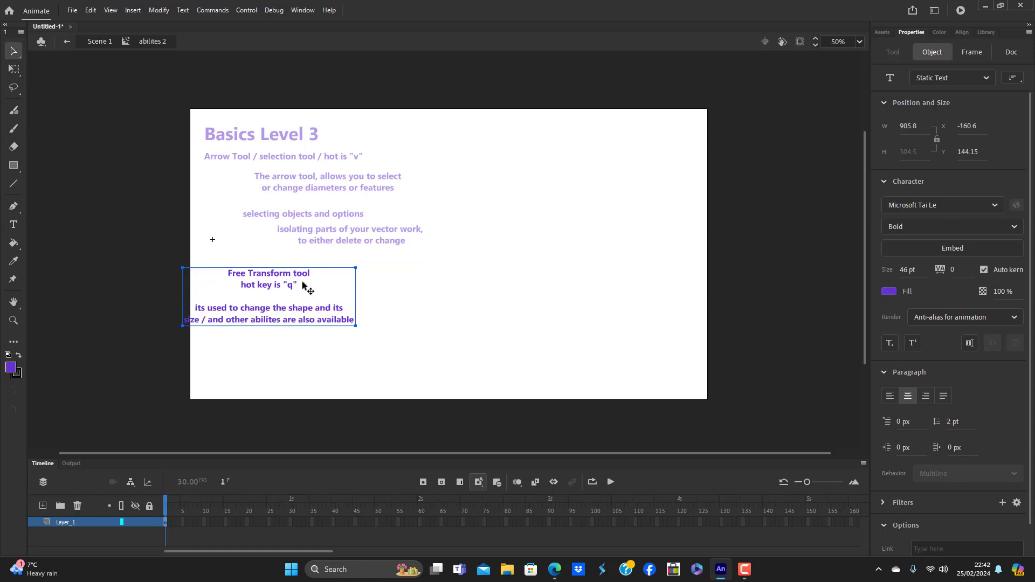
drag(282, 275, 313, 273)
Step: Draw a purple filled rectangle to the right of the notes
click(315, 355)
click(13, 166)
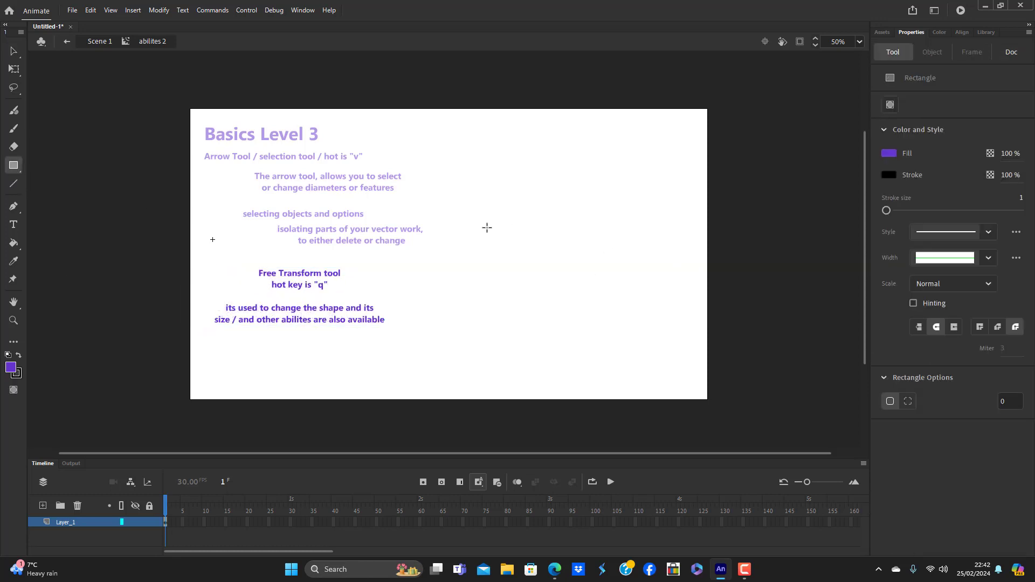
mouse_move(486, 227)
mouse_down()
mouse_move(506, 257)
mouse_move(570, 280)
mouse_move(562, 284)
mouse_up()
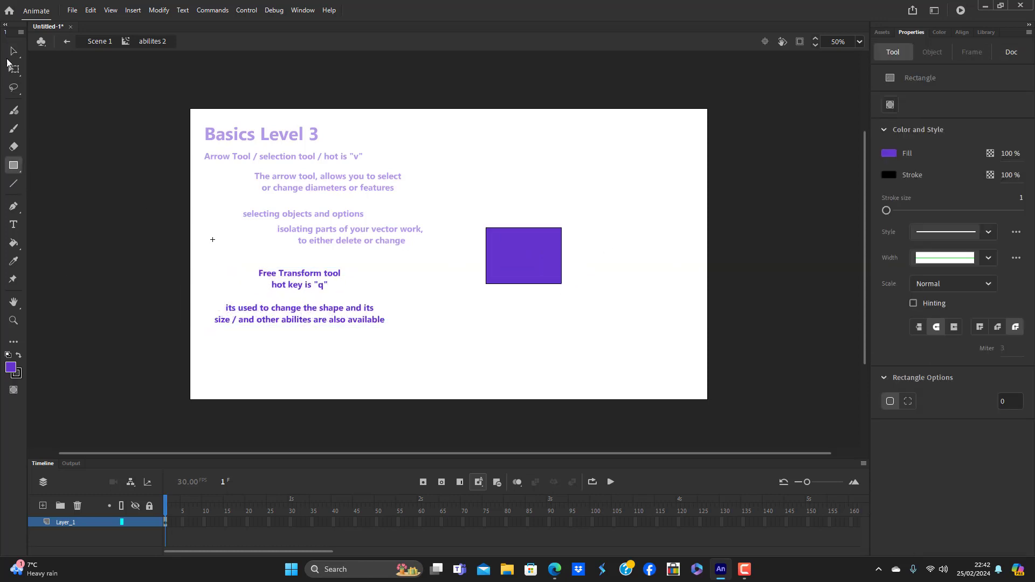
click(14, 51)
click(526, 253)
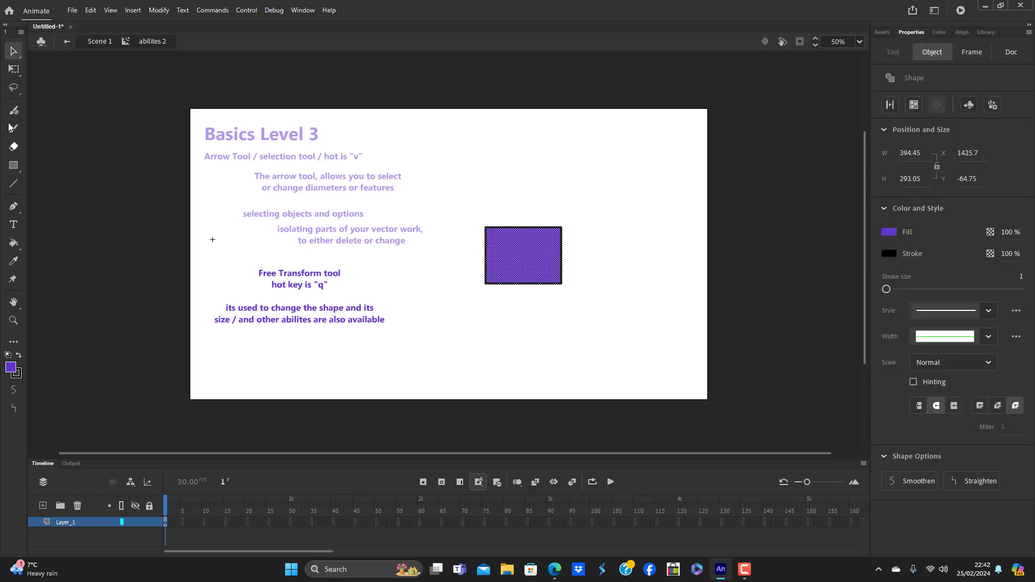
Step: Scale the purple rectangle up to about 816×606 with the Free Transform tool
click(13, 69)
click(545, 351)
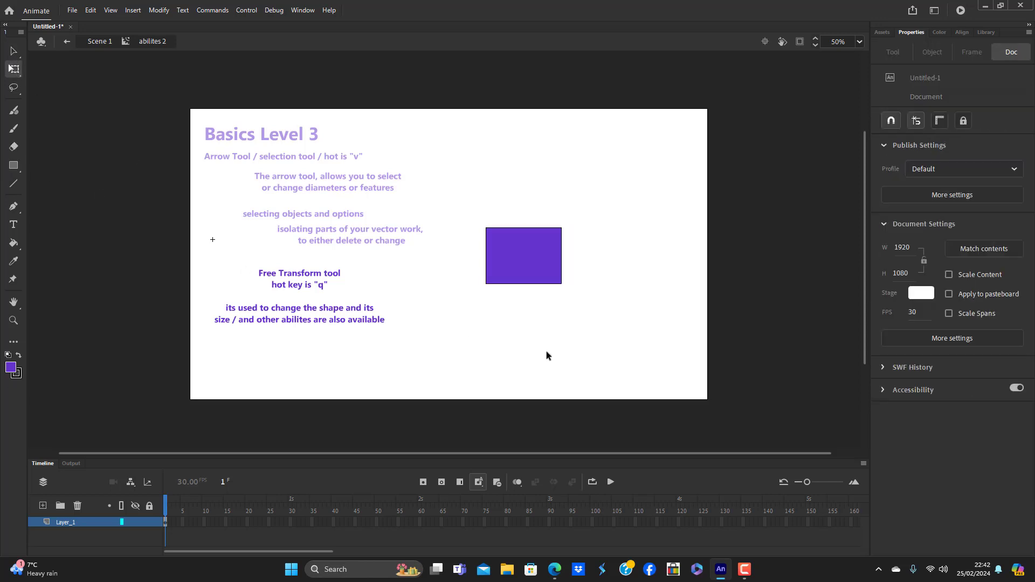
click(529, 259)
double_click(529, 258)
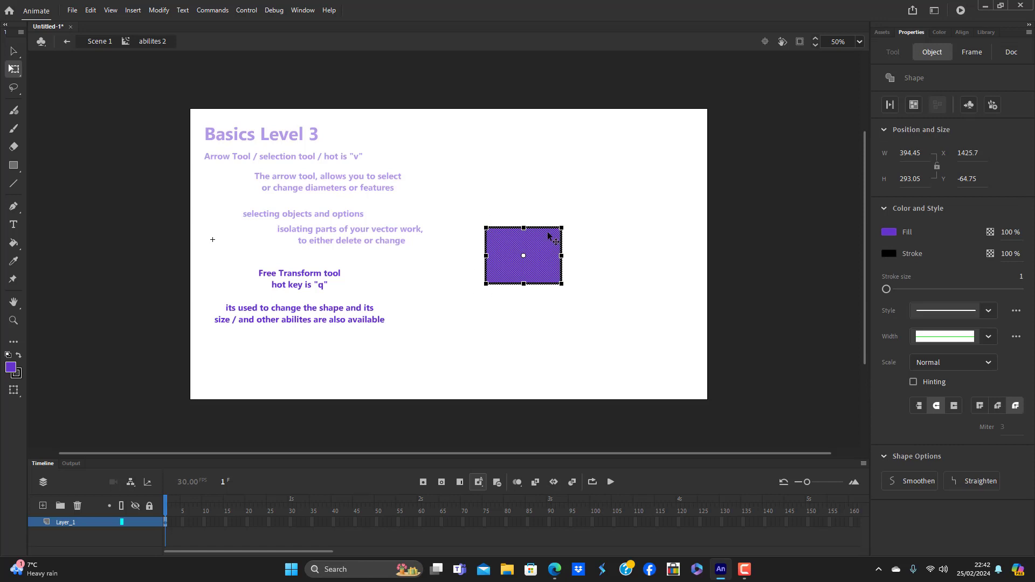
click(564, 325)
double_click(525, 249)
drag(567, 296, 601, 347)
mouse_move(605, 257)
mouse_down()
mouse_move(637, 261)
mouse_move(602, 257)
mouse_up()
mouse_move(523, 197)
mouse_down()
mouse_move(525, 181)
mouse_move(525, 199)
mouse_up()
Step: Append the line 'you can also choose one piece of ypour object and change it' to the notes
click(538, 334)
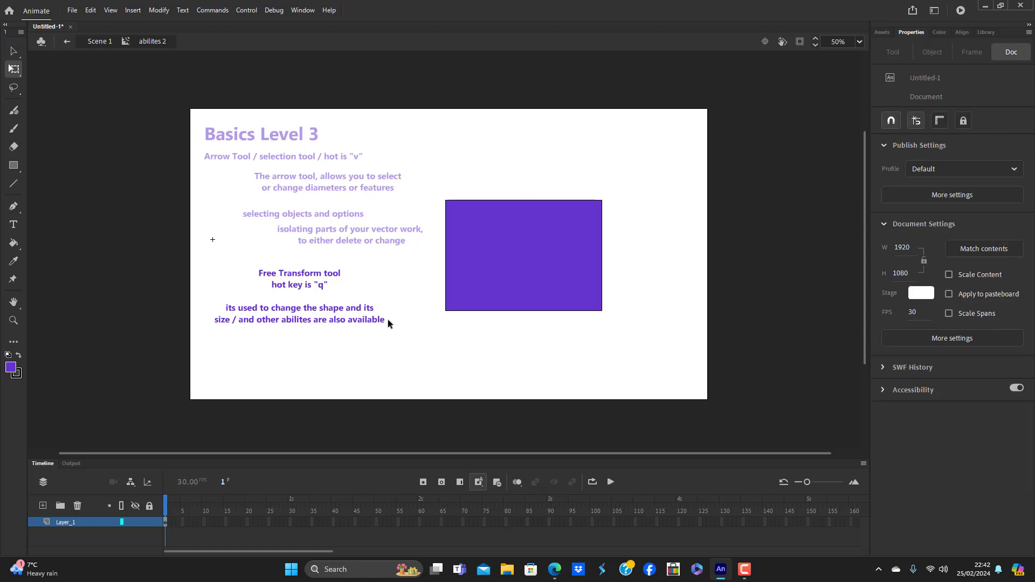
click(385, 321)
key(t)
key(Return)
text(you can also choose one pi)
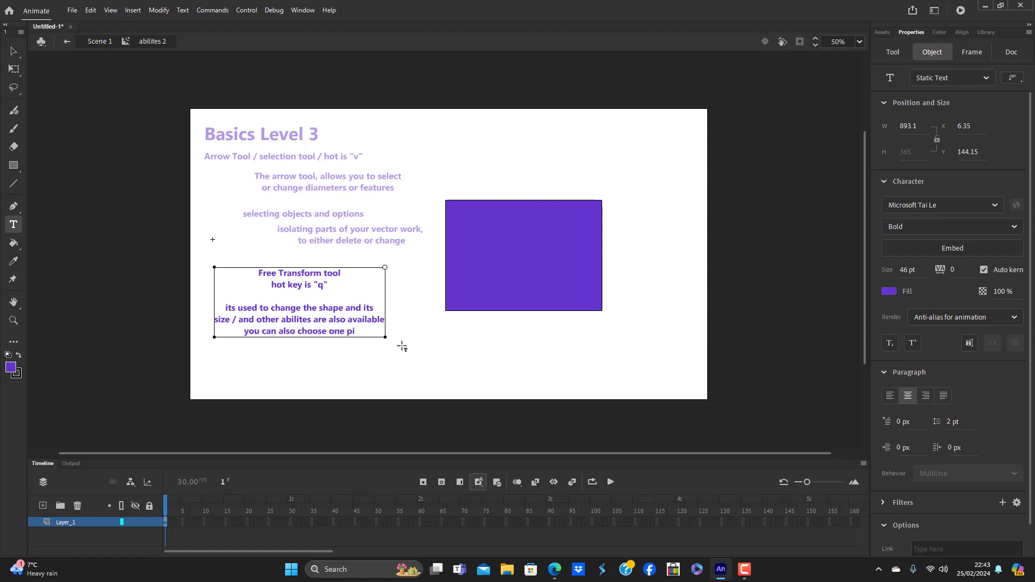
text(ece of ypou)
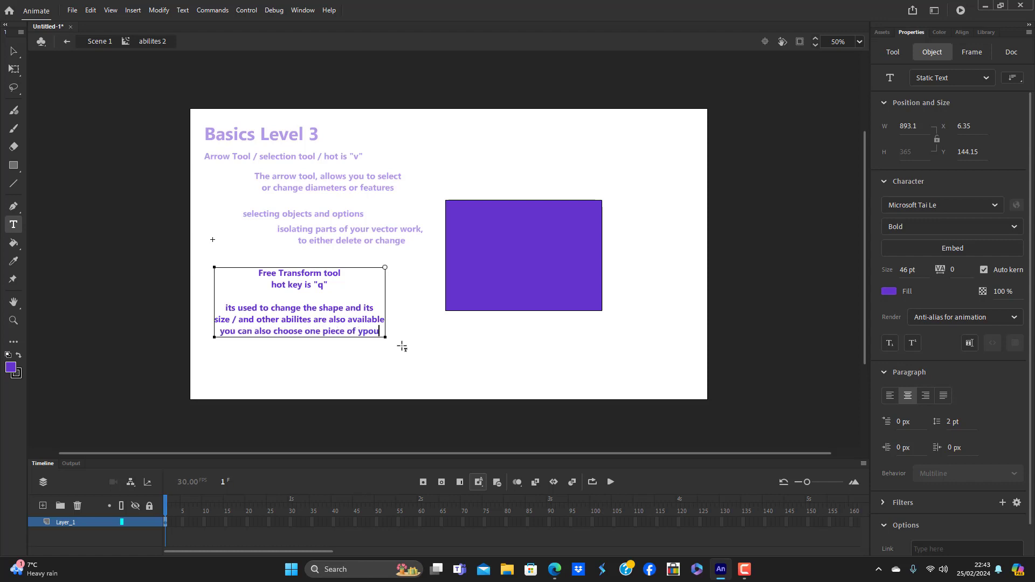
text(r object)
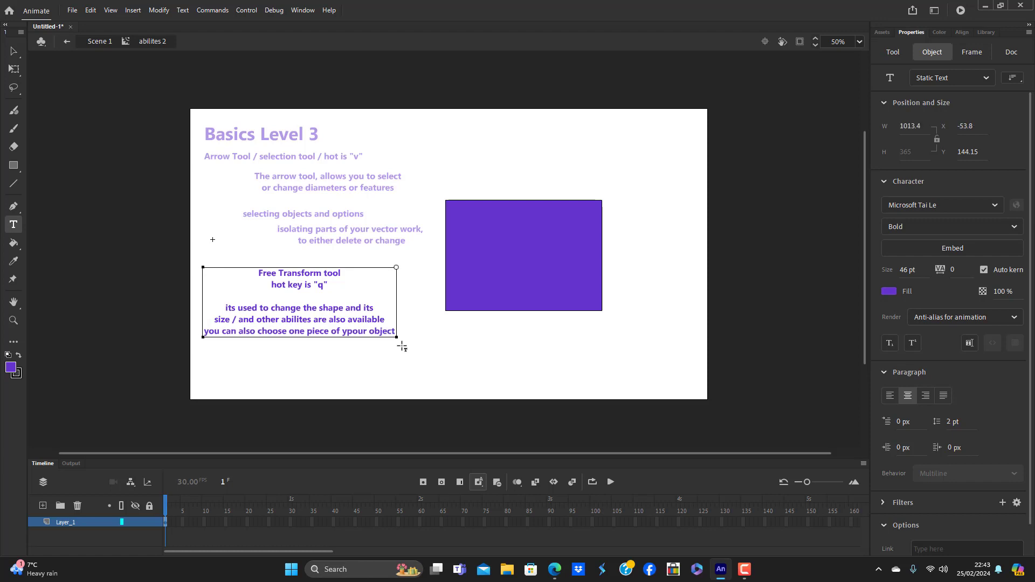
text( and)
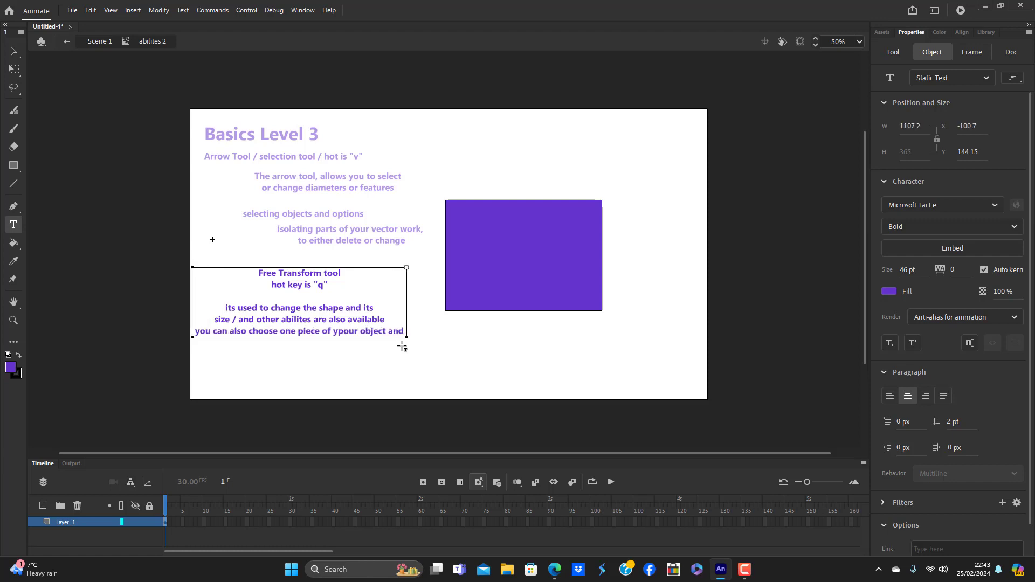
text( change it)
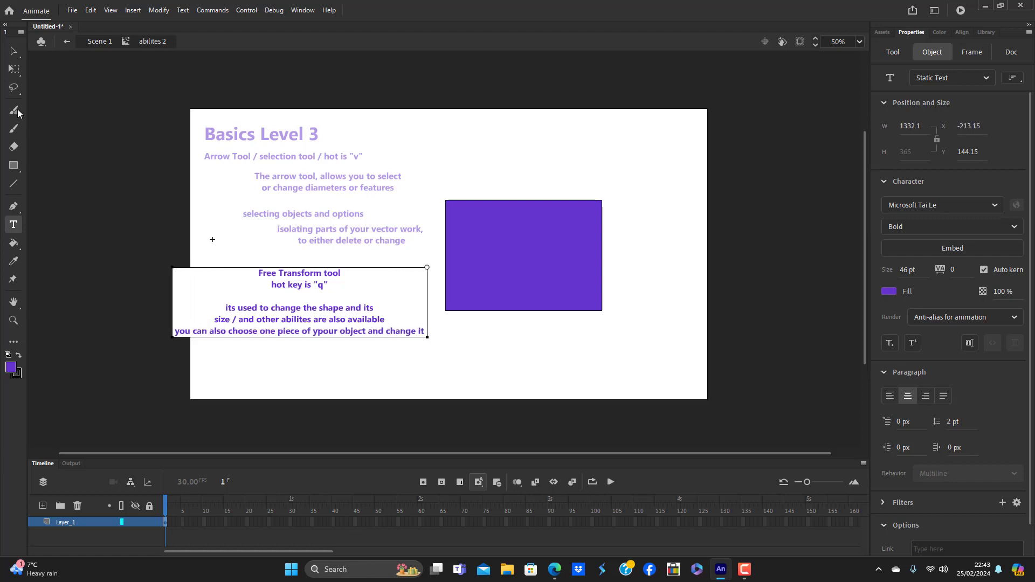
Step: Move the Free Transform notes block down and right beneath the purple rectangle
key(Escape)
drag(318, 281, 419, 315)
click(583, 357)
Step: Select the purple rectangle's fill and its top outline edge in turn
click(514, 246)
click(558, 328)
click(521, 201)
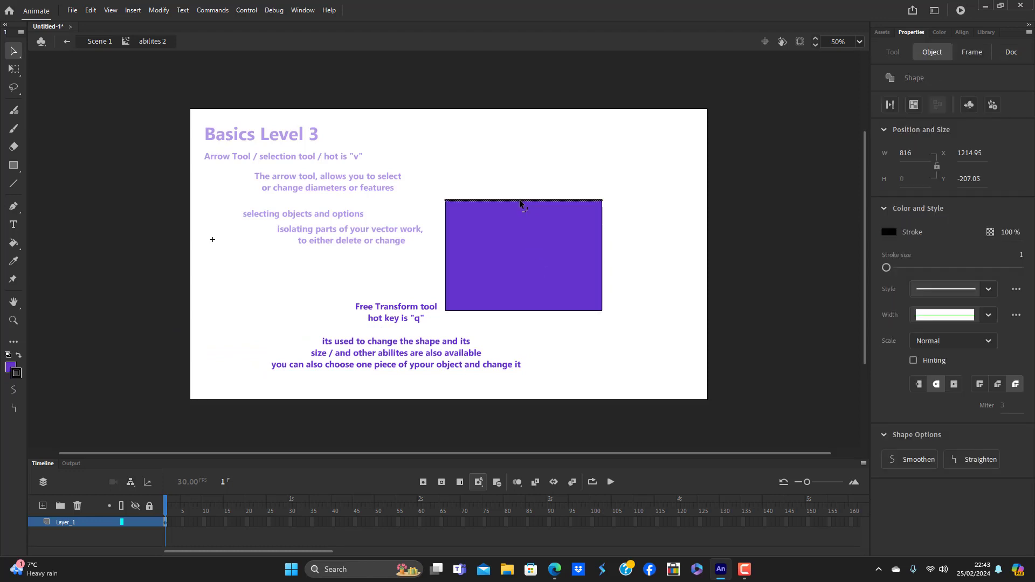
click(521, 210)
click(519, 186)
click(522, 201)
click(610, 225)
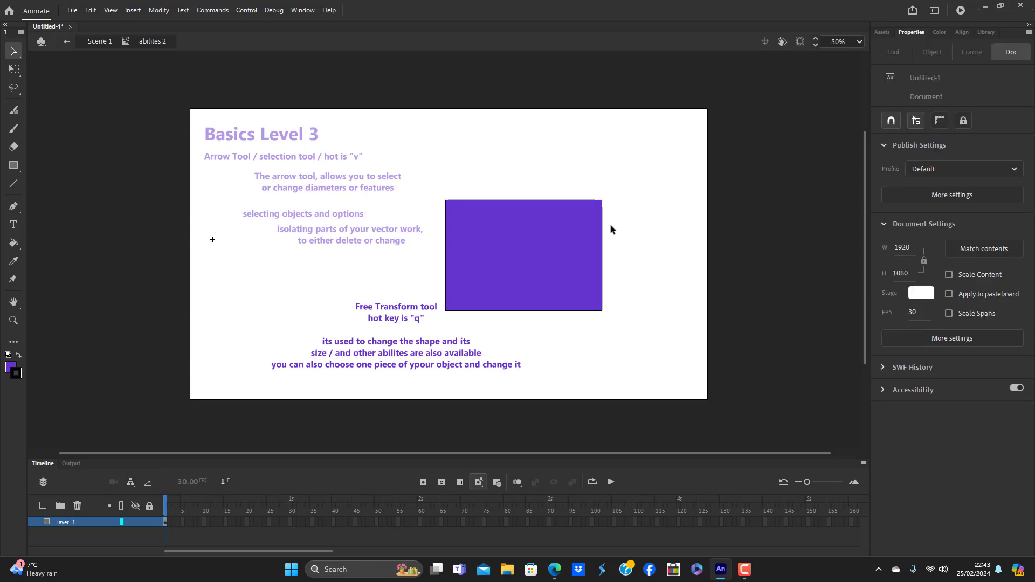
Step: Move the notes up-left to X 15.05, Y 214.6, then Free Transform the rectangle's top outline
drag(430, 341, 375, 322)
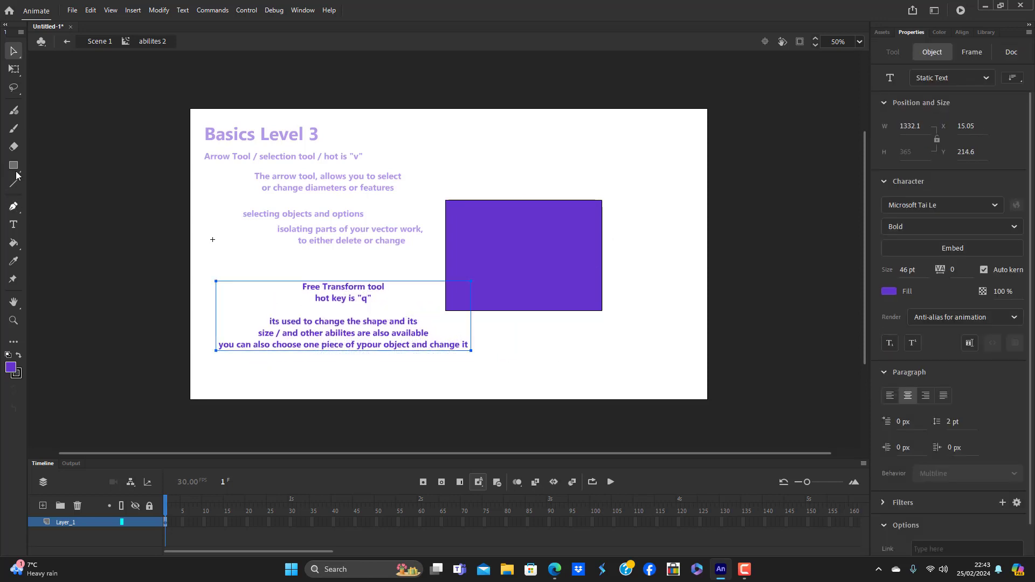
click(13, 68)
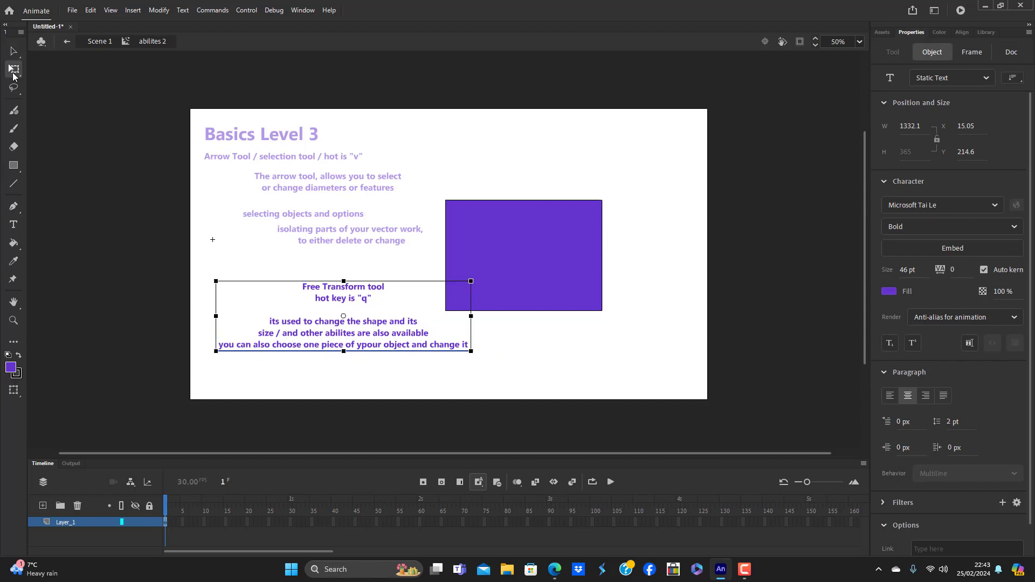
click(524, 201)
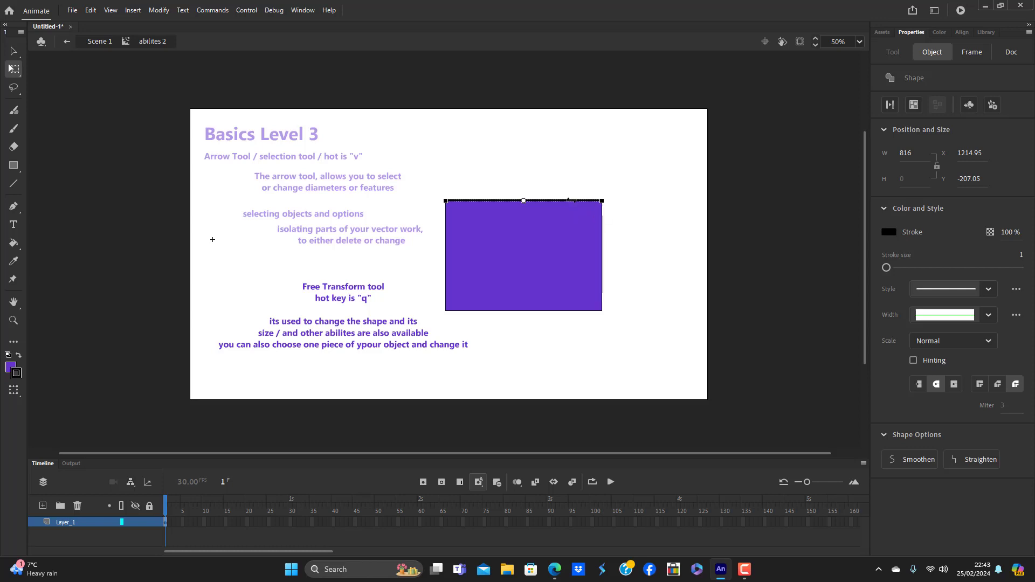
Step: Stretch the rectangle's top outline line wider past both sides
drag(621, 205, 650, 205)
click(650, 255)
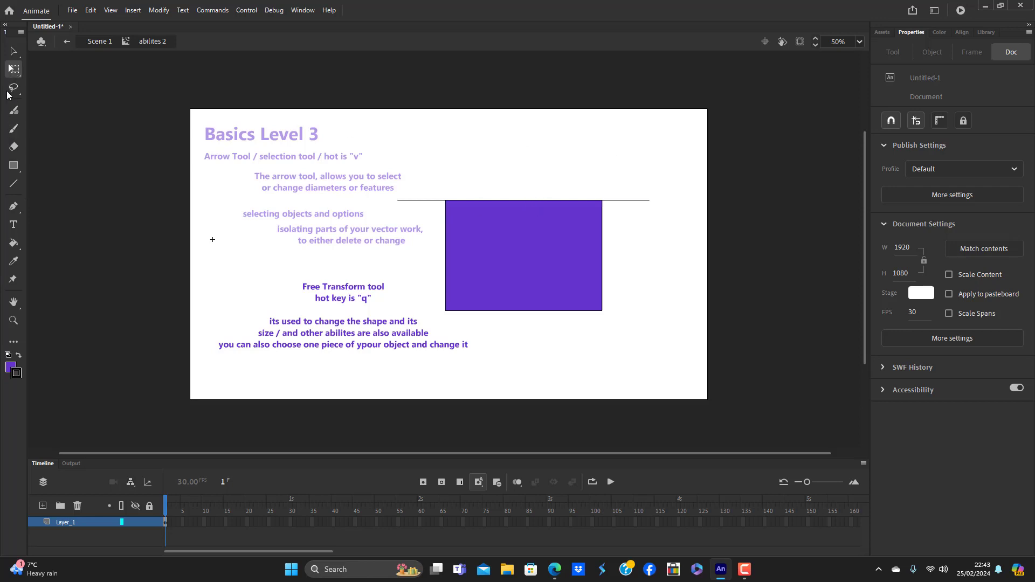
click(566, 200)
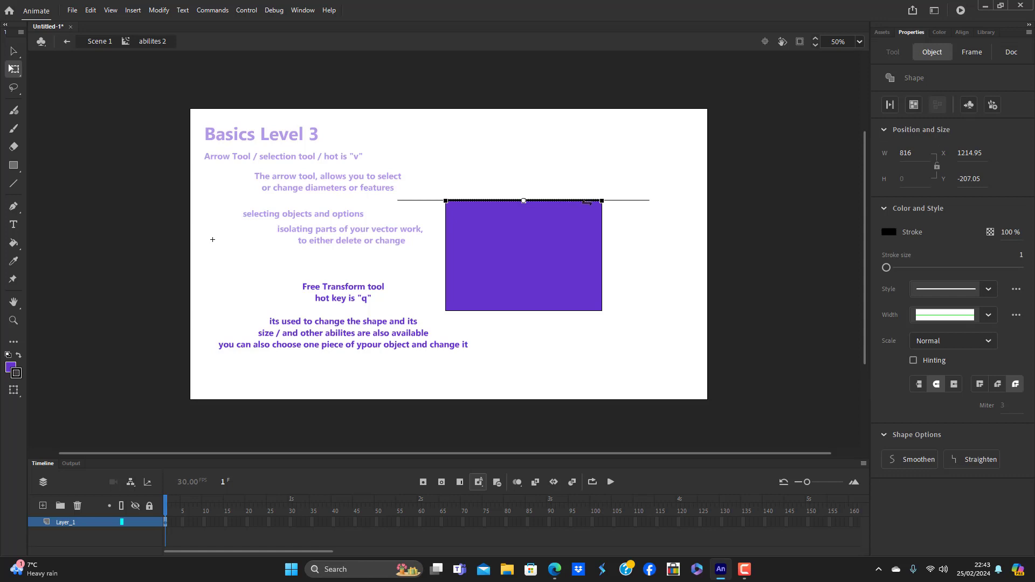
click(641, 248)
Step: Skew the purple rectangle into a parallelogram by dragging its bottom edge right
double_click(541, 260)
drag(559, 313, 596, 318)
click(607, 353)
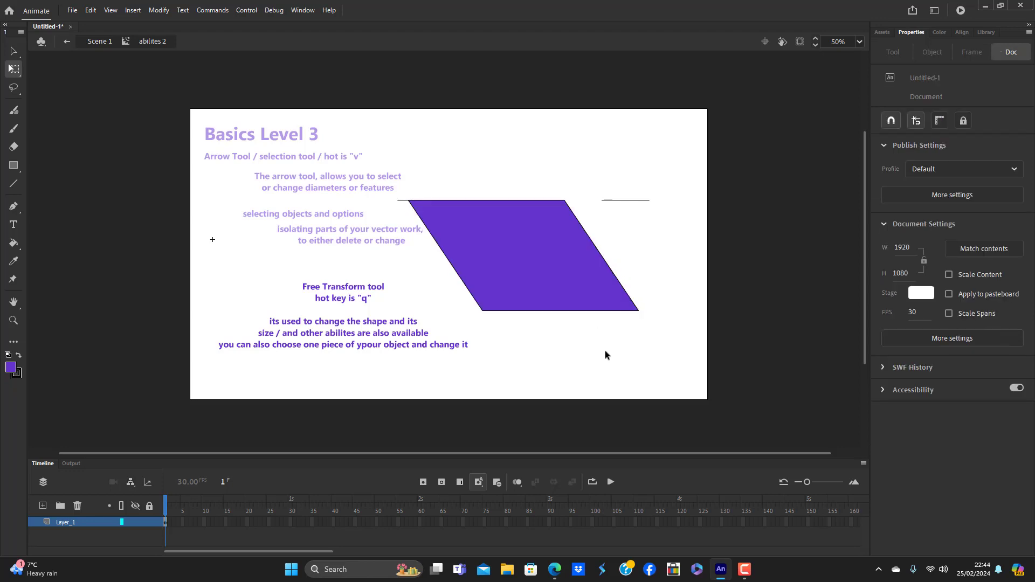
Step: Edit the notes text and start a new line at its end
click(470, 343)
key(t)
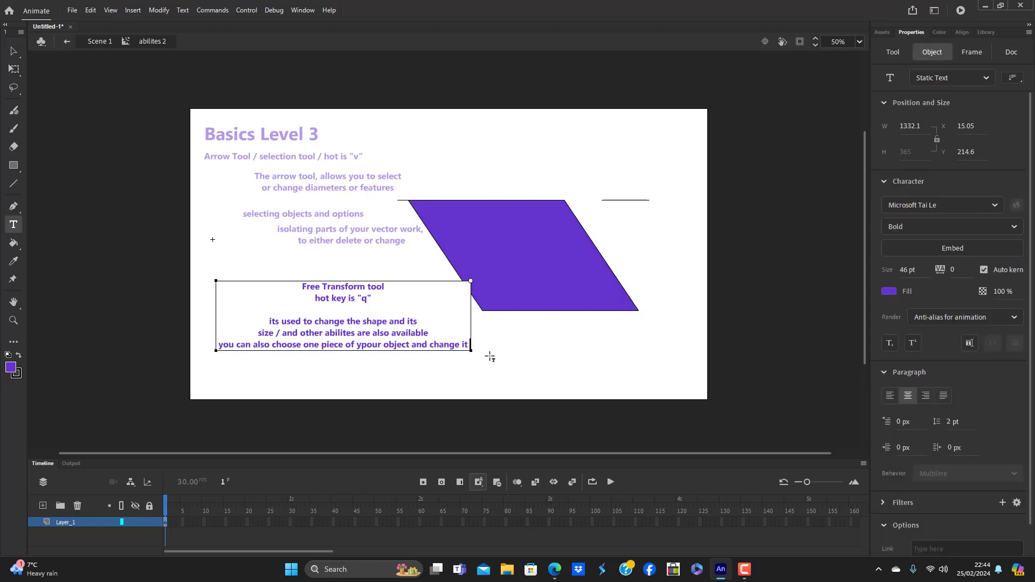
key(Return)
Step: Begin the new notes line with 'you can also use', fixing the skew typos
text(you can also )
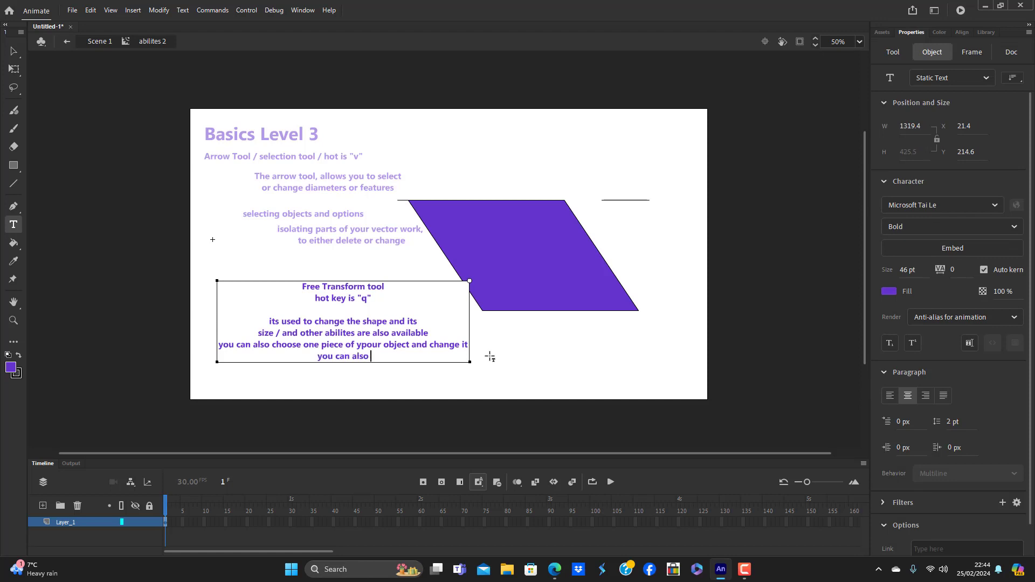
text(user the scew)
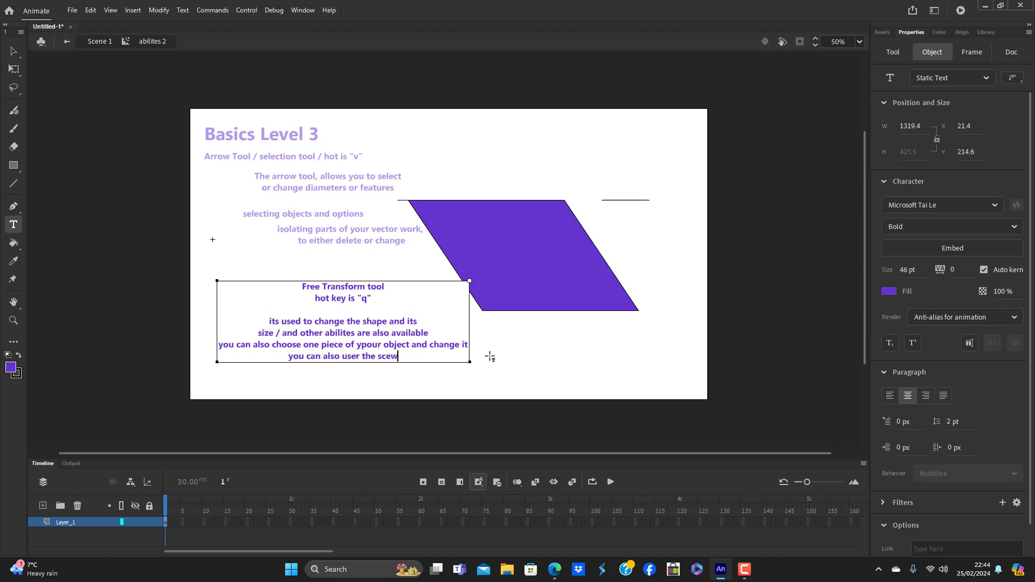
key(BackSpace)
key(BackSpace)
key(BackSpace)
key(BackSpace)
text(screw)
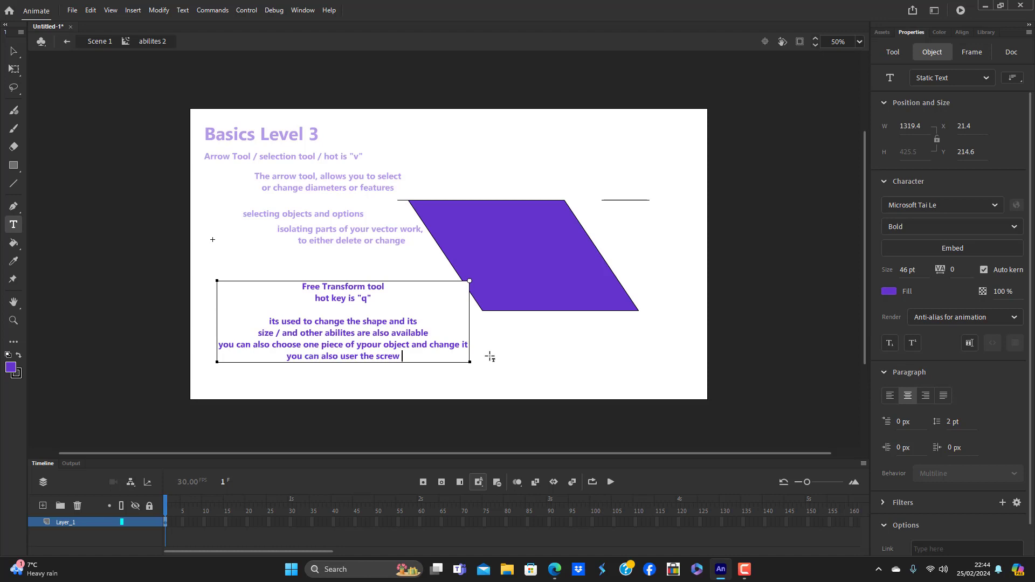
click(14, 51)
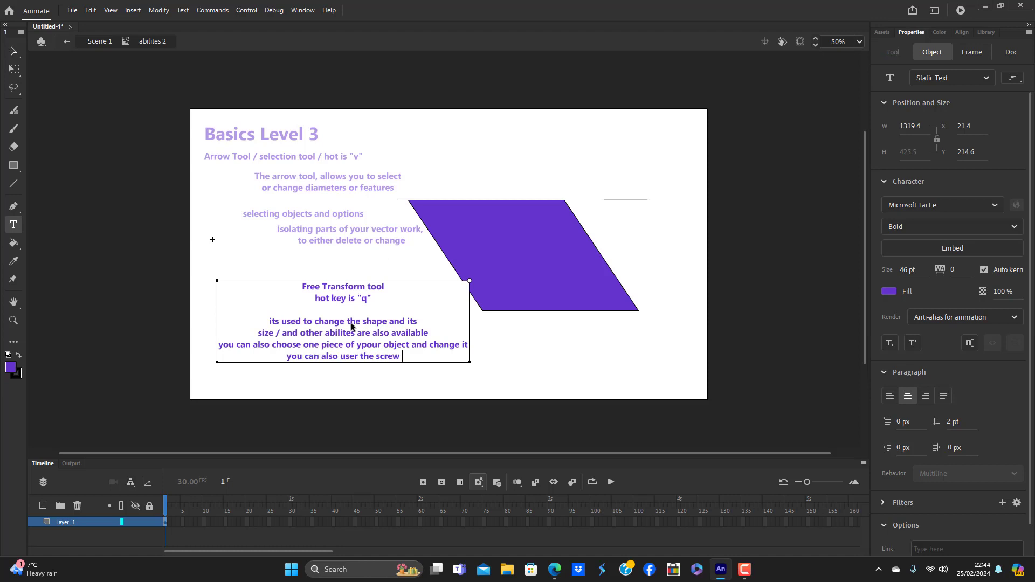
double_click(399, 359)
key(BackSpace)
key(BackSpace)
key(BackSpace)
key(BackSpace)
key(BackSpace)
key(BackSpace)
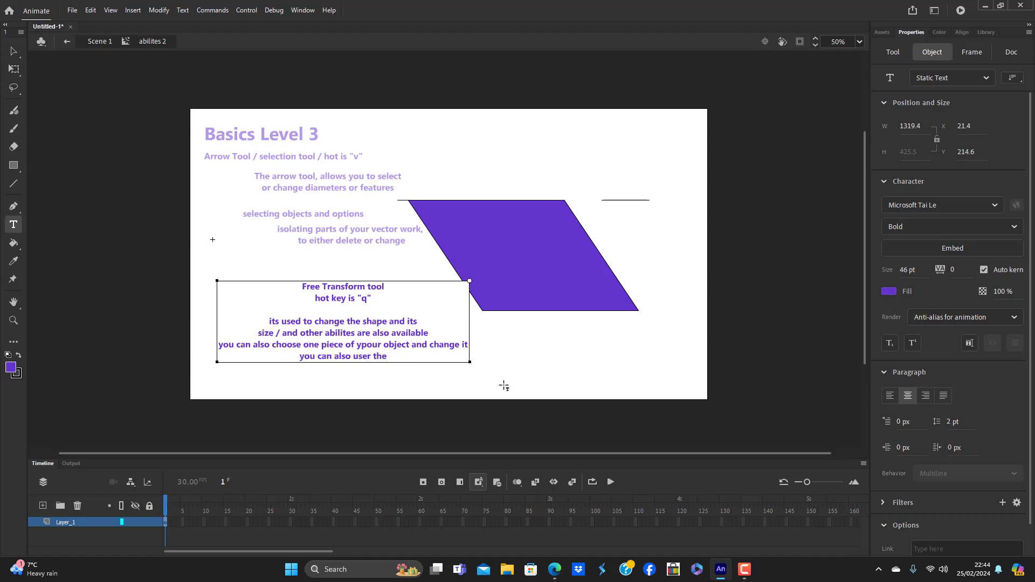
key(BackSpace)
key(BackSpace)
key(BackSpace)
key(BackSpace)
key(BackSpace)
Step: Complete the note about distorting by putting the transform handle in an object's middle and pulling the mouse
text(the abilit)
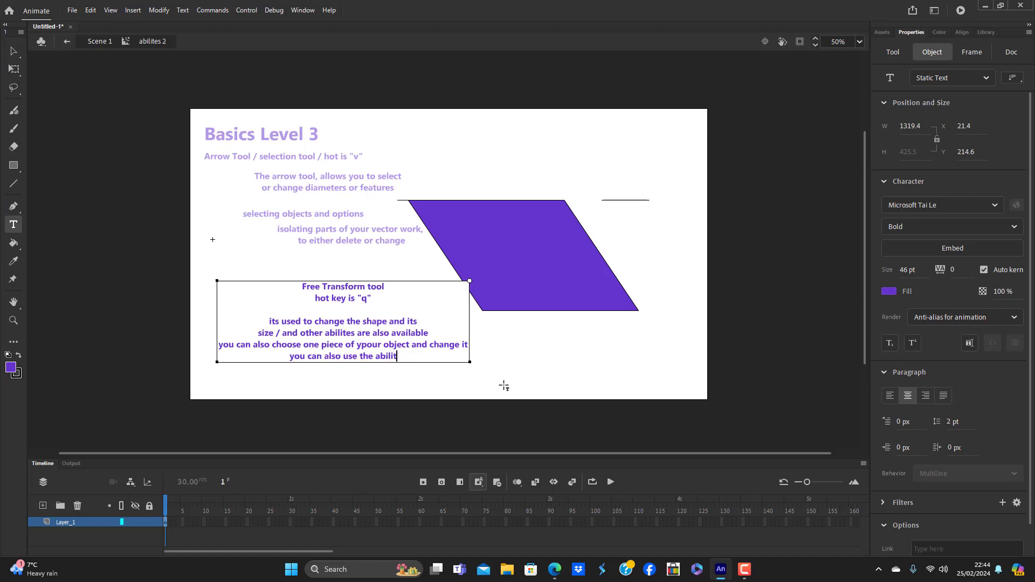
text(y of)
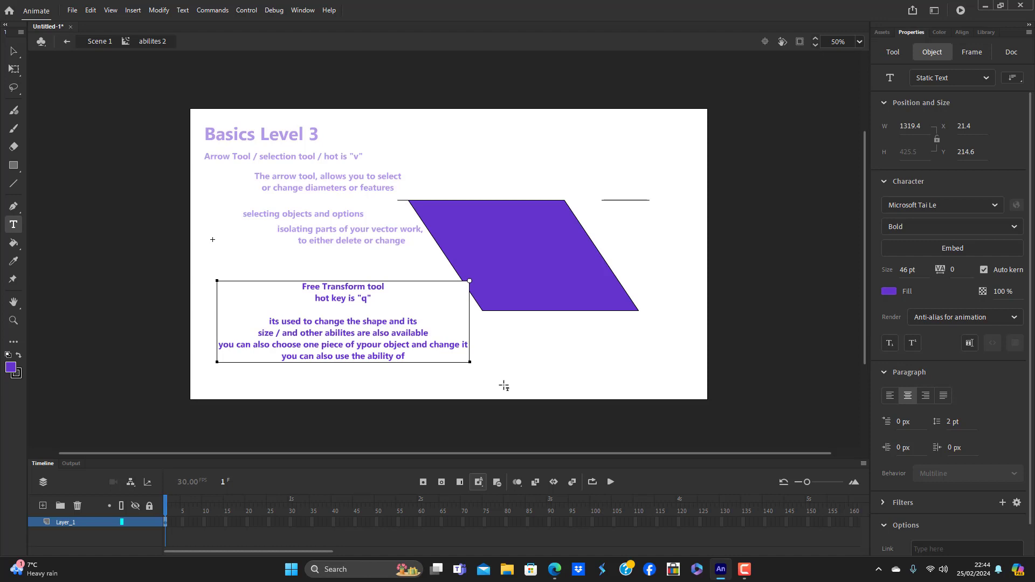
text( distortt)
key(BackSpace)
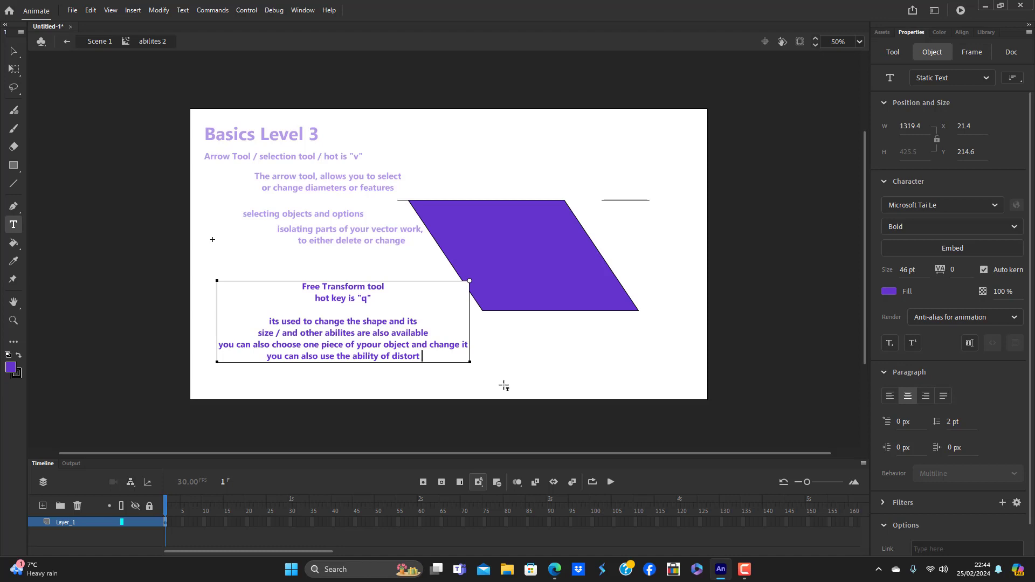
text(by)
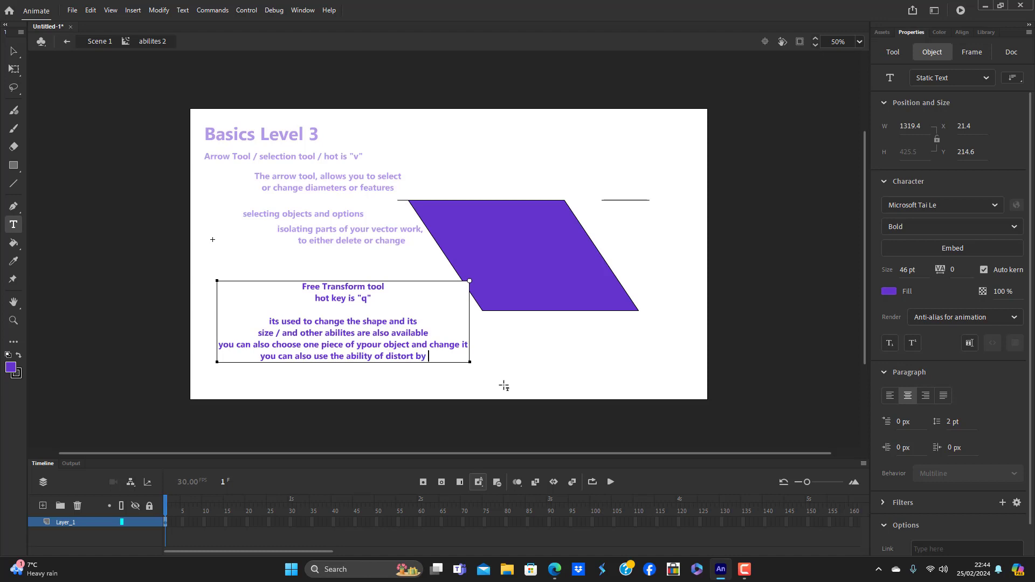
text( put)
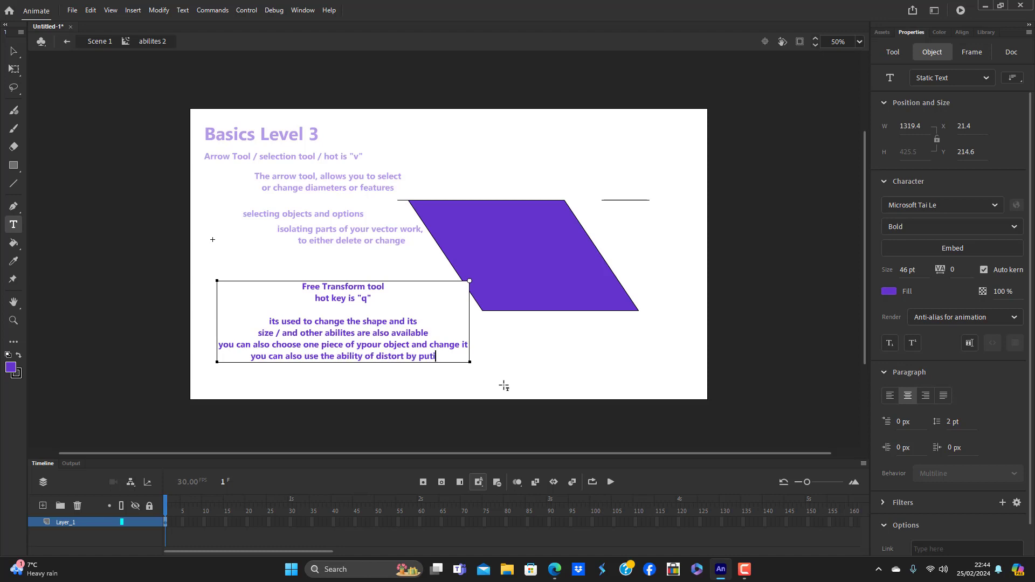
text(tin)
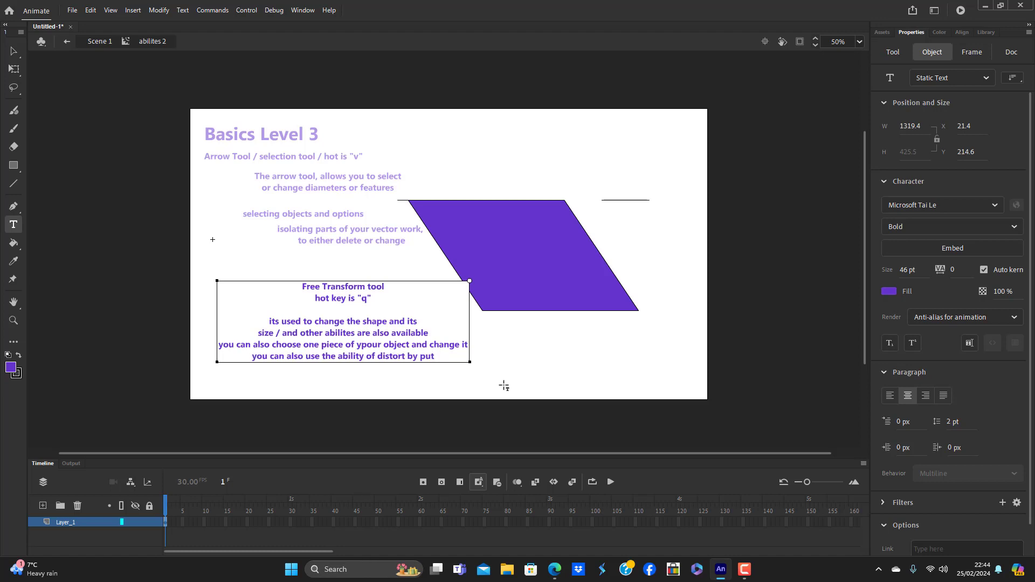
text( the )
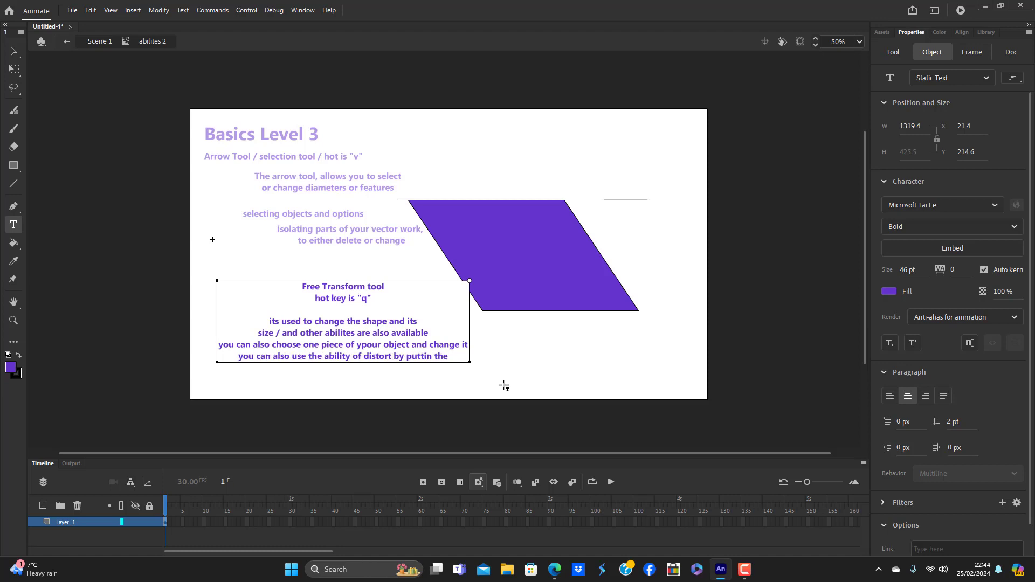
text(transform)
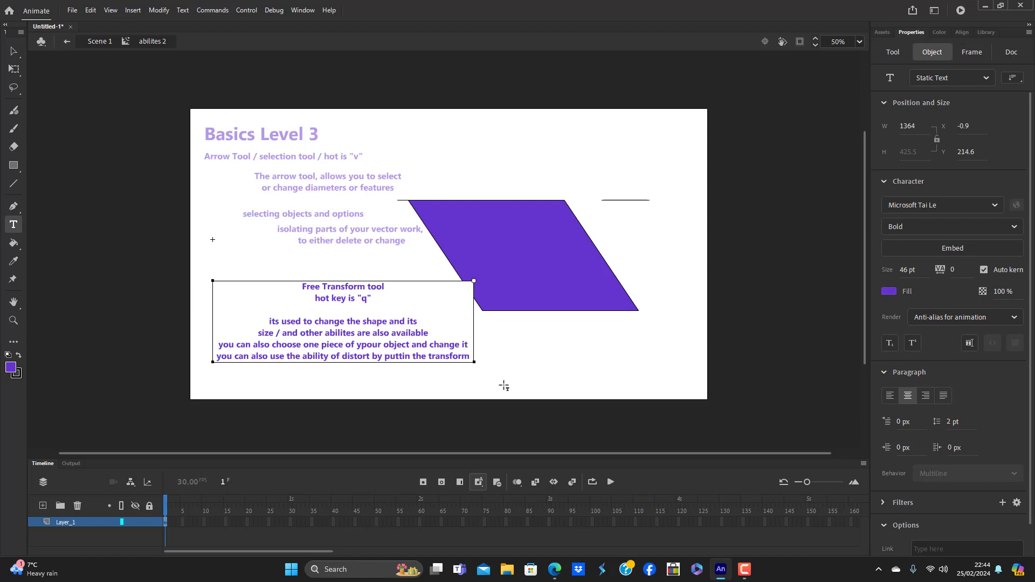
text( handle)
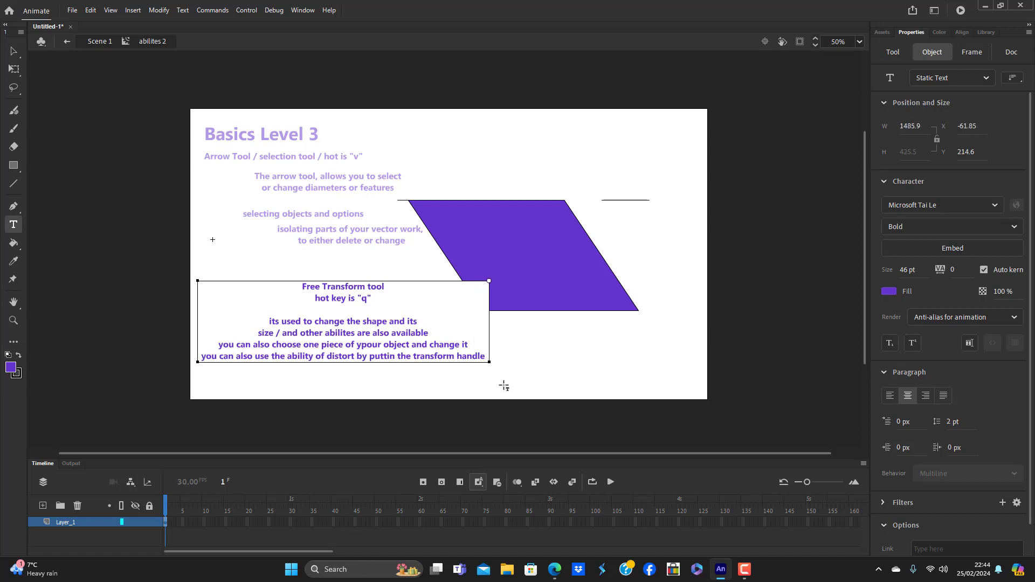
text( in)
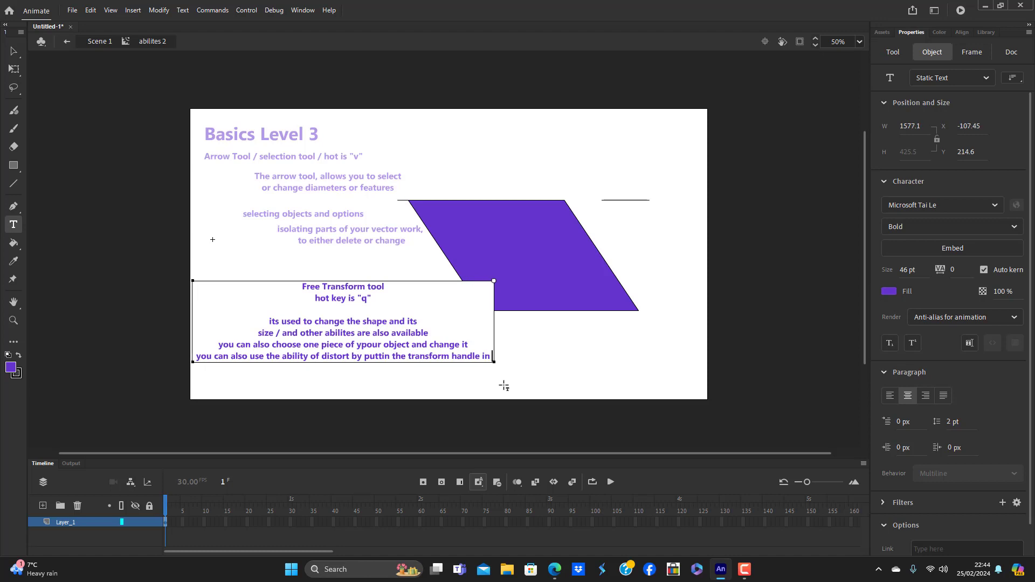
key(Return)
text(the mi)
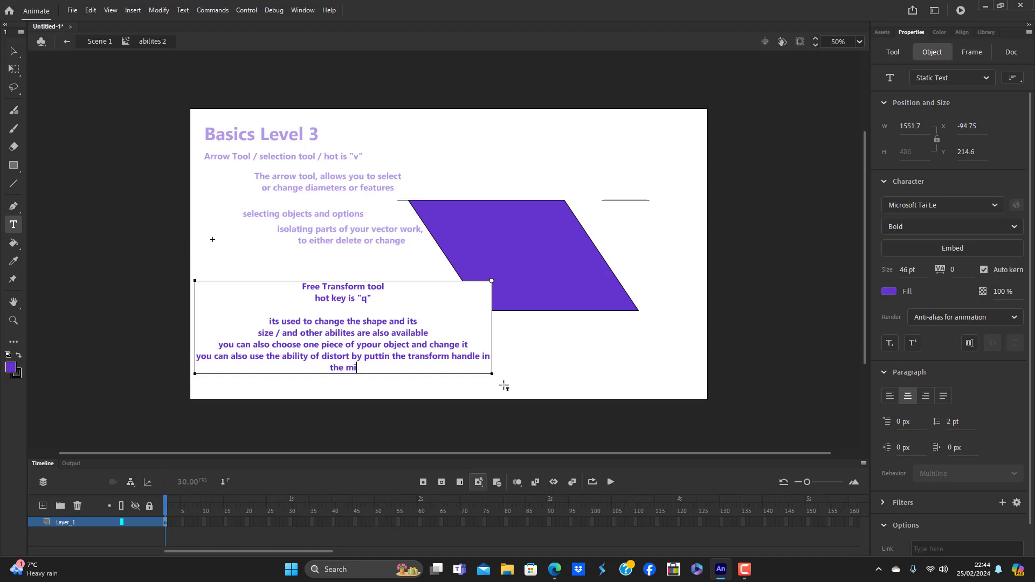
text(ddle of an object and pulling the mouse)
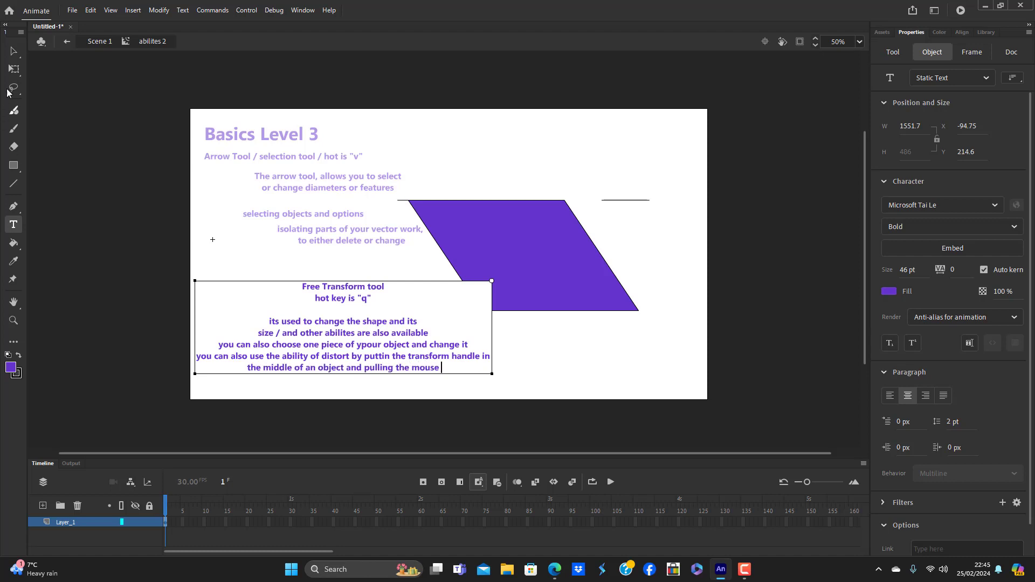
Step: Left-align the Free Transform notes and move them up beneath the selection notes
click(14, 51)
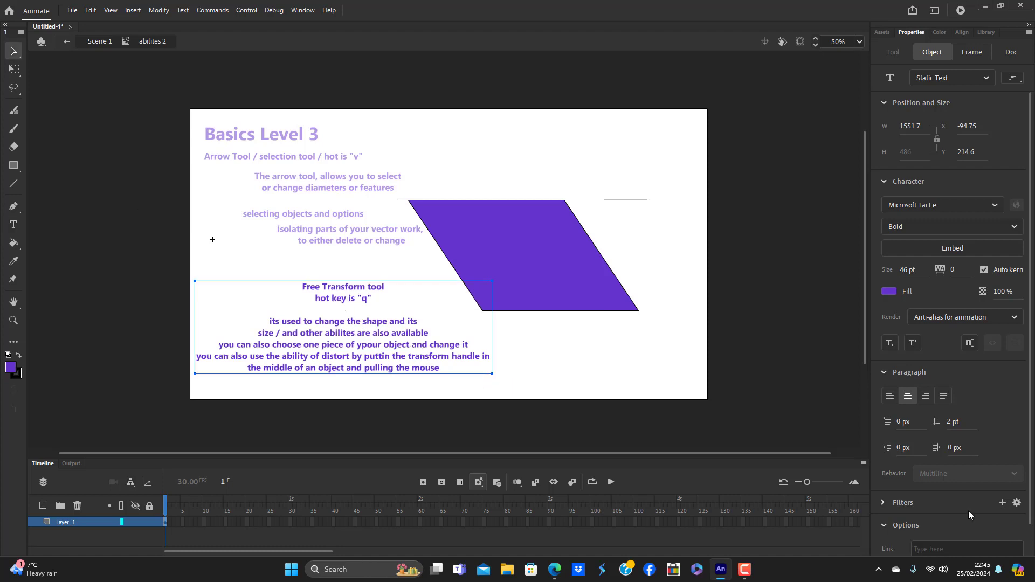
click(895, 397)
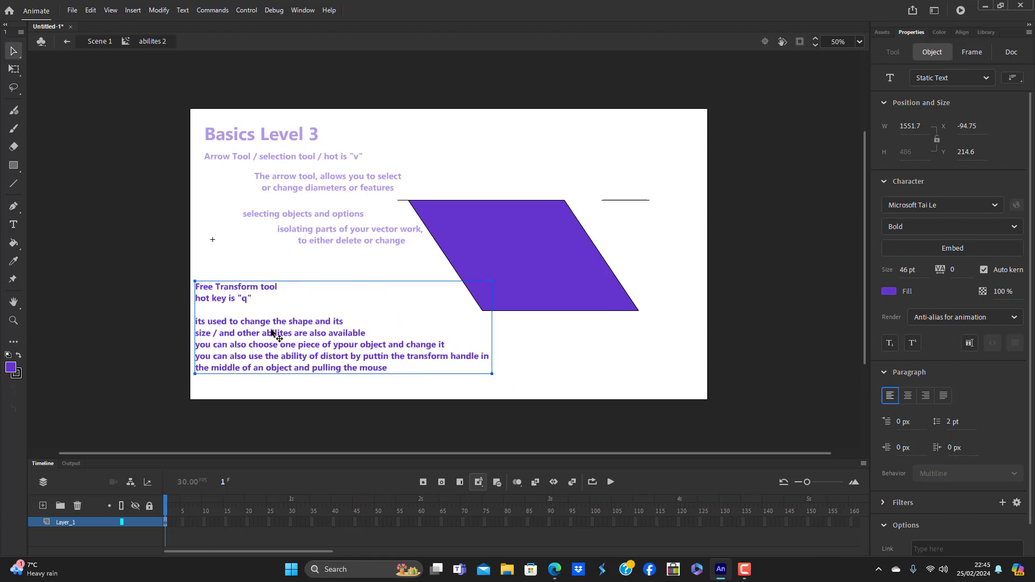
drag(272, 330, 277, 283)
click(630, 231)
Step: Delete the purple parallelogram and the short stray line
double_click(527, 255)
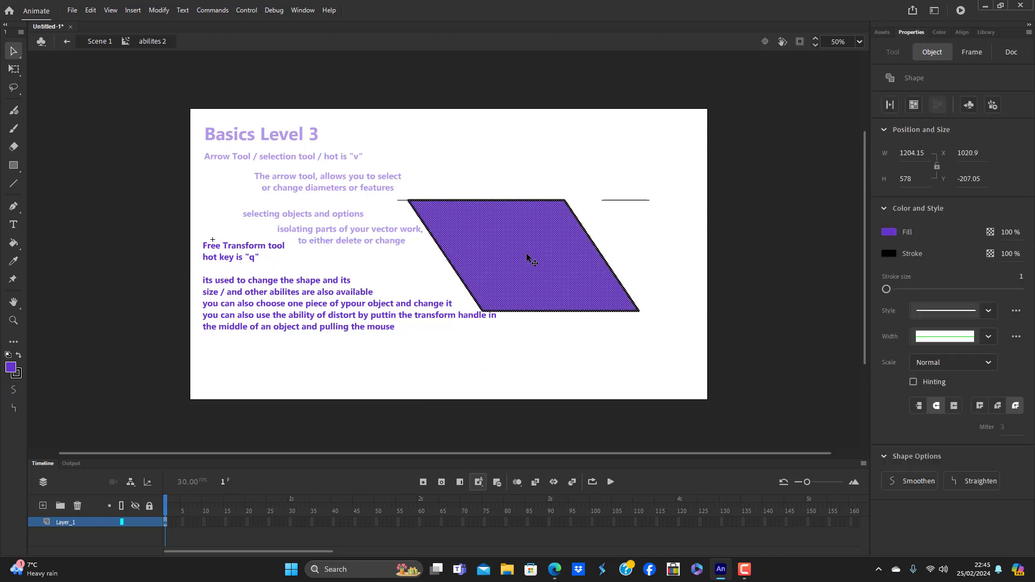
key(Delete)
click(647, 201)
click(677, 208)
click(638, 200)
key(Delete)
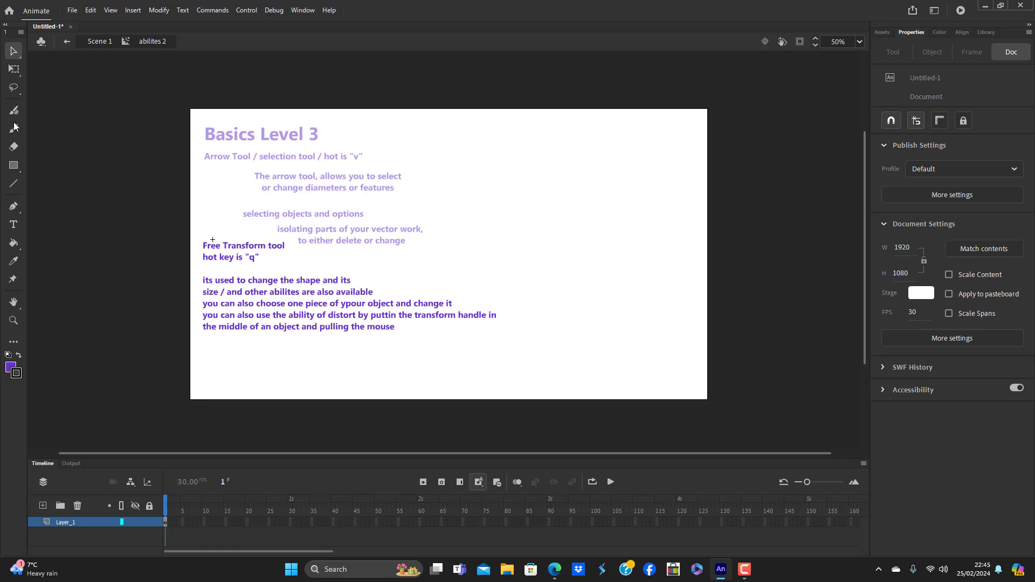
Step: Return to Scene 1 and draw a purple rectangle right of the notes
click(14, 69)
click(14, 165)
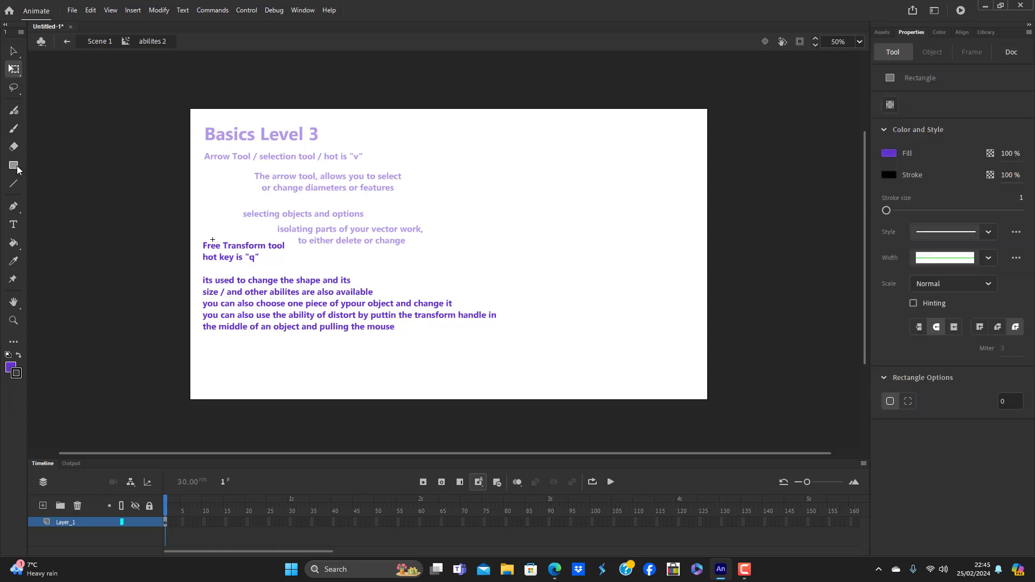
click(13, 51)
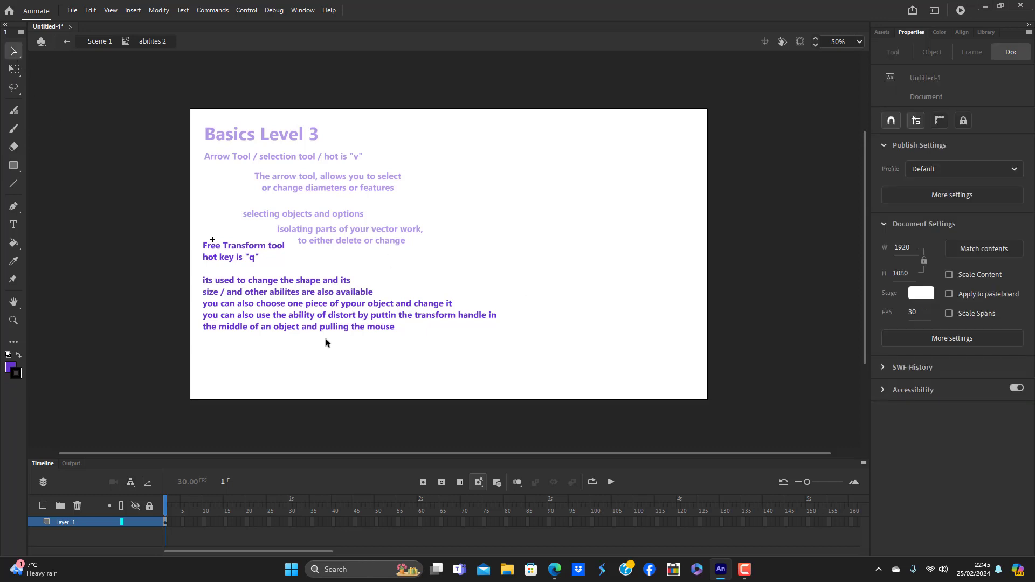
double_click(326, 338)
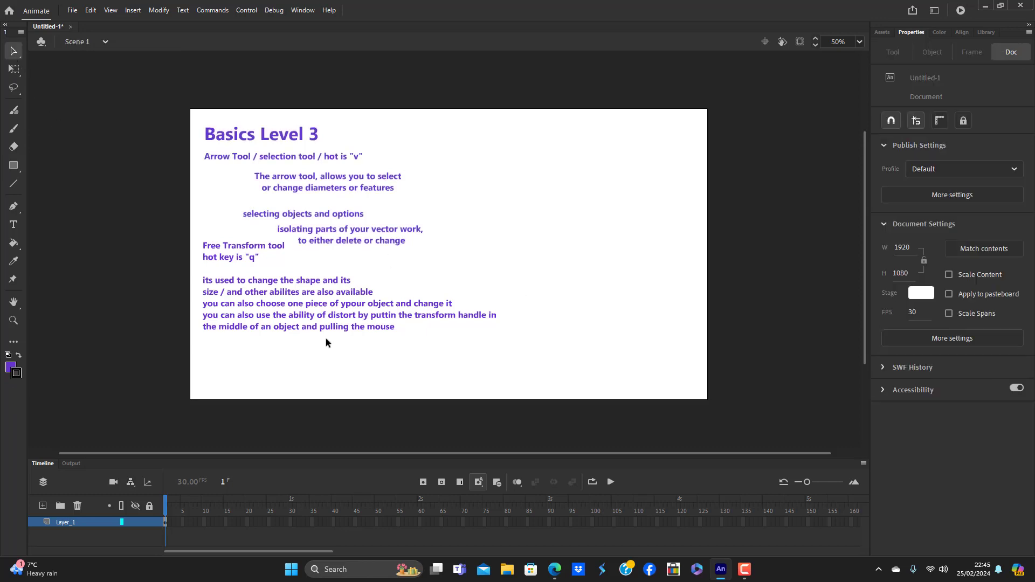
click(14, 165)
drag(528, 216, 575, 252)
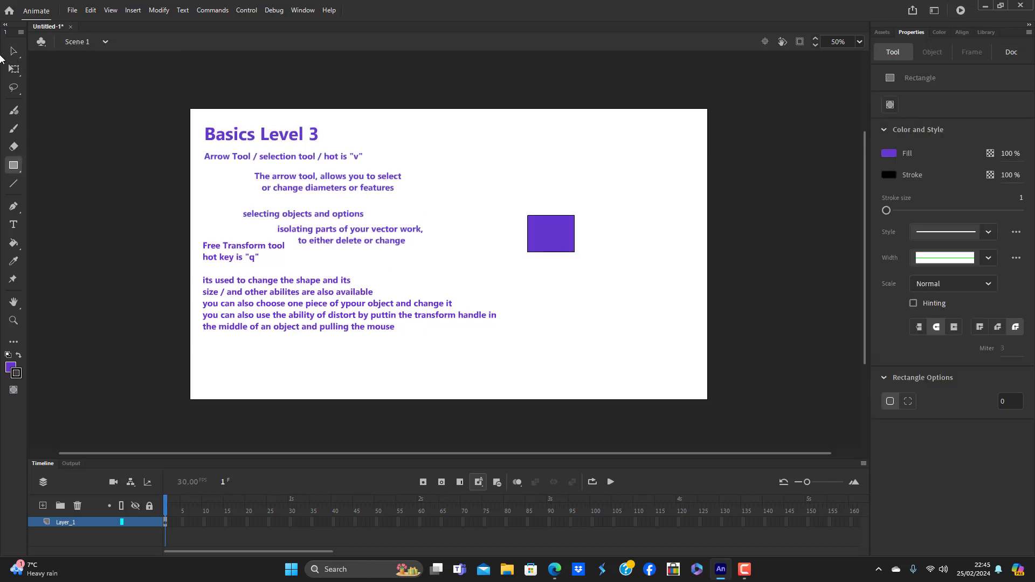
Step: Resize the new purple rectangle into a larger square with Free Transform
key(v)
key(q)
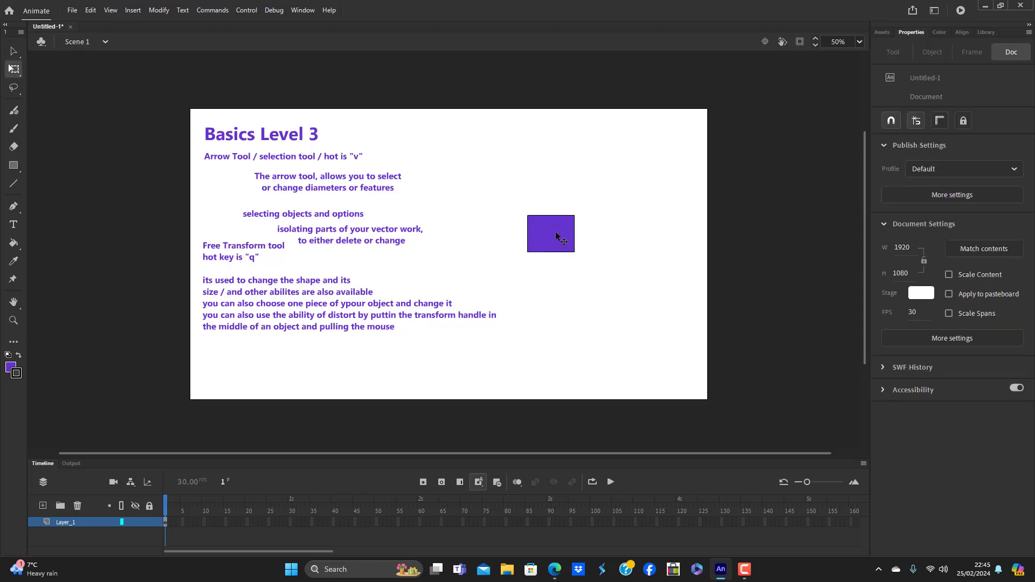
click(556, 236)
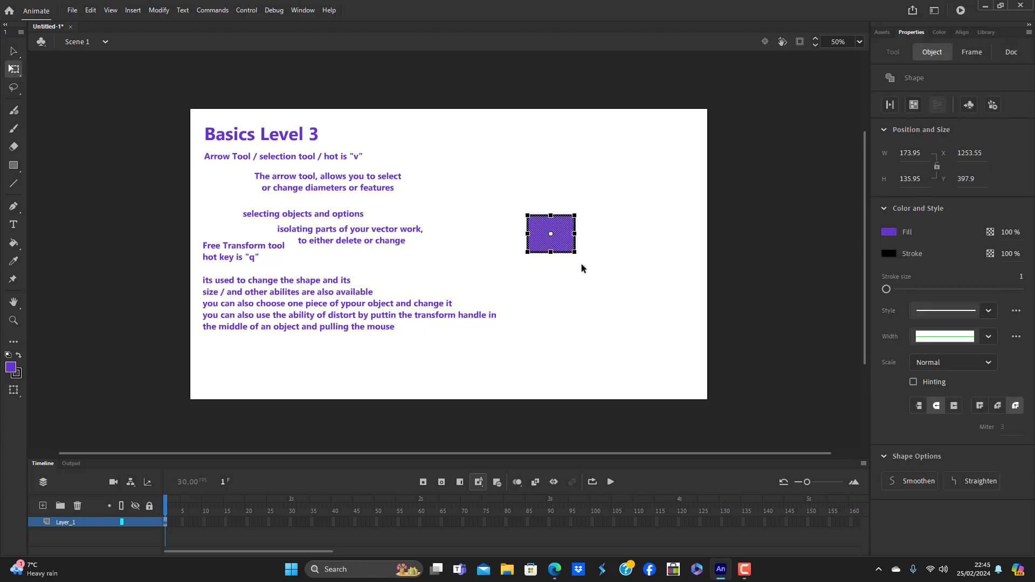
drag(576, 253, 592, 275)
mouse_move(593, 234)
mouse_down()
mouse_move(613, 233)
mouse_move(593, 234)
mouse_up()
click(575, 305)
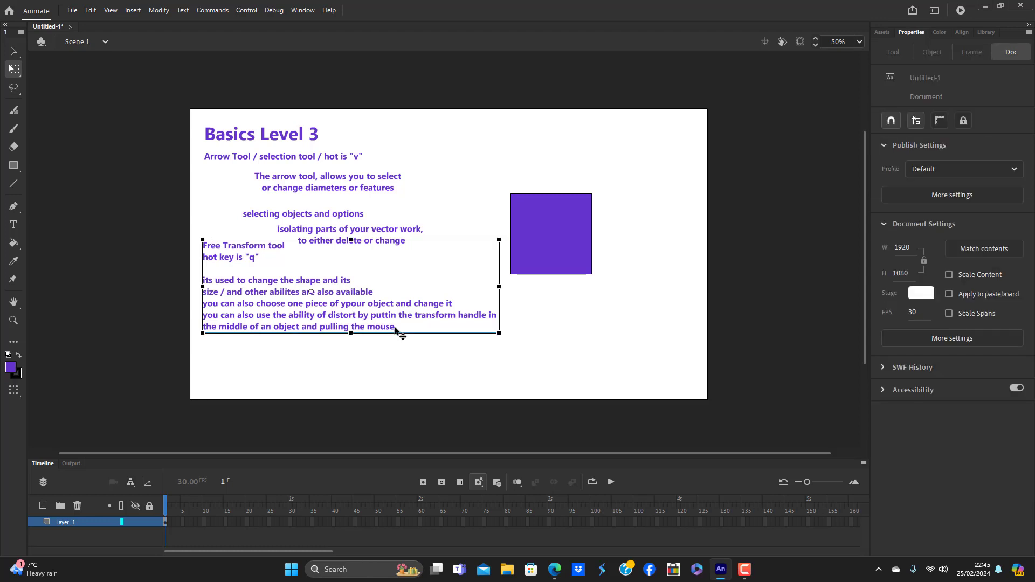
Step: Add a new final line to the notes beginning 'you can also use'
double_click(396, 326)
key(t)
click(396, 328)
key(Return)
text(you canm also)
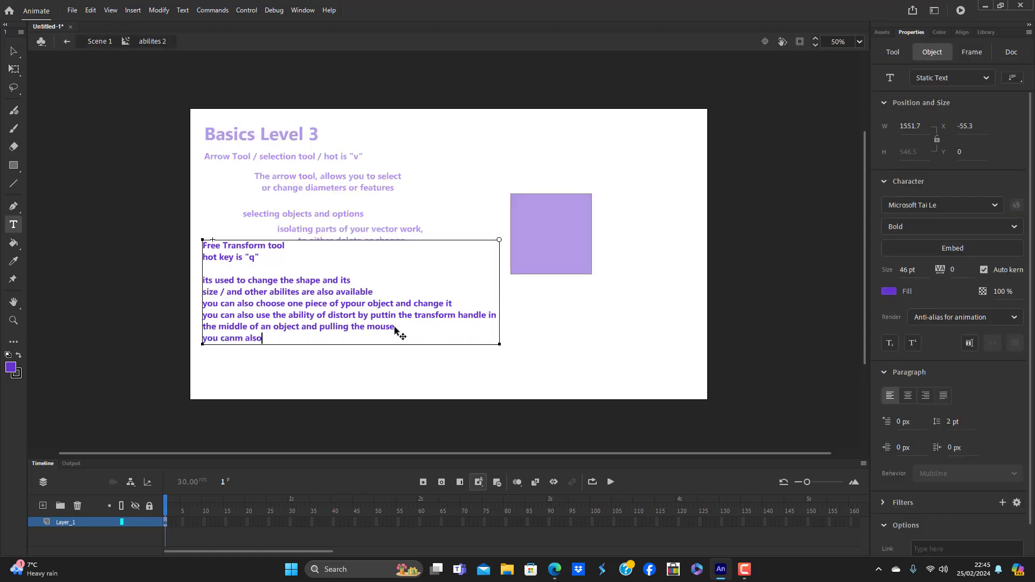
key(BackSpace)
key(BackSpace)
key(BackSpace)
text(also use)
Step: Finish the line about using the axis point to change size, 'the white ball / spot'
text(the axis point to )
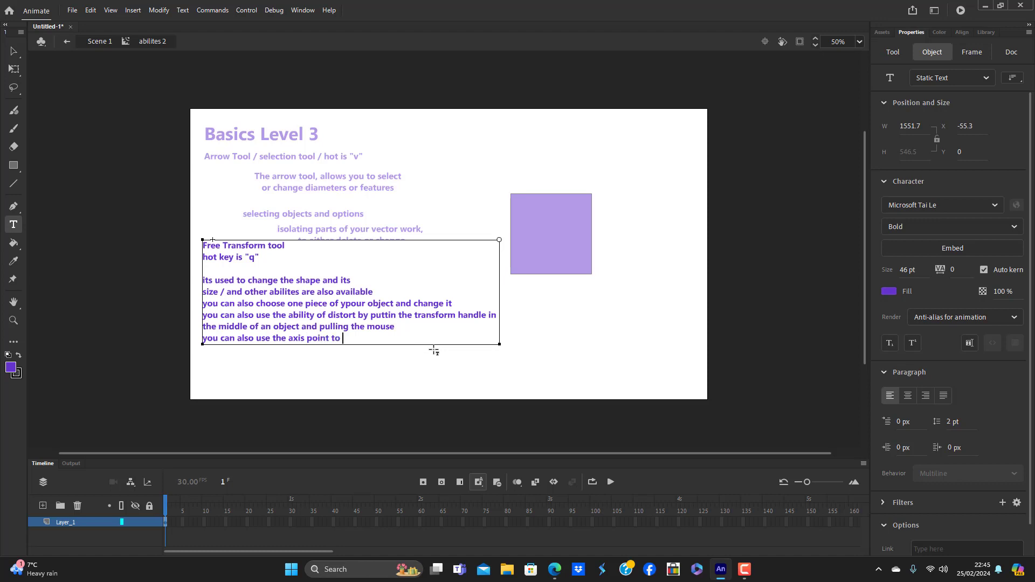
text(chsange)
key(BackSpace)
key(BackSpace)
key(BackSpace)
key(BackSpace)
key(BackSpace)
text(ange the size different according )
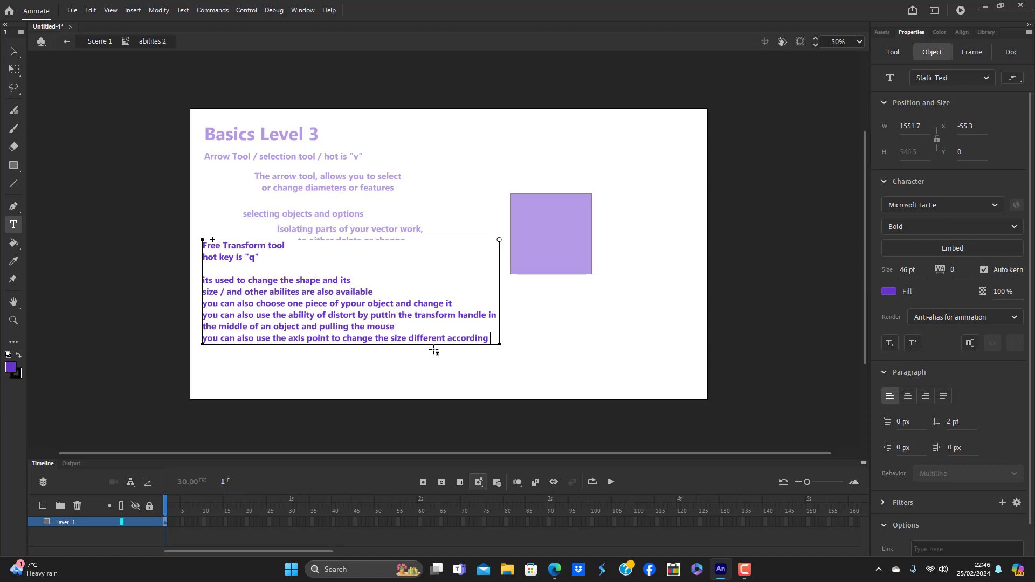
text(to where)
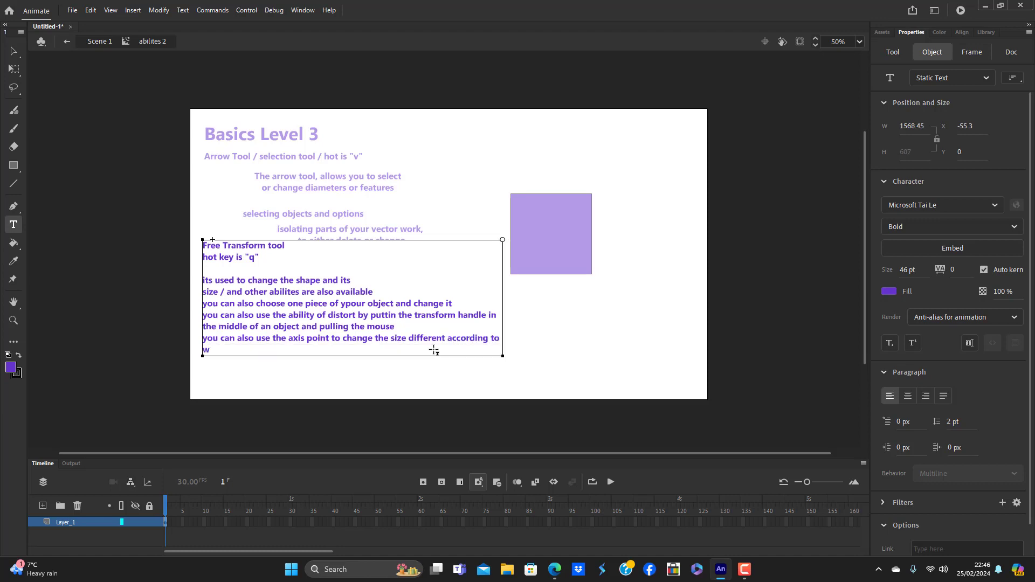
text( it is place, the axis point is the white)
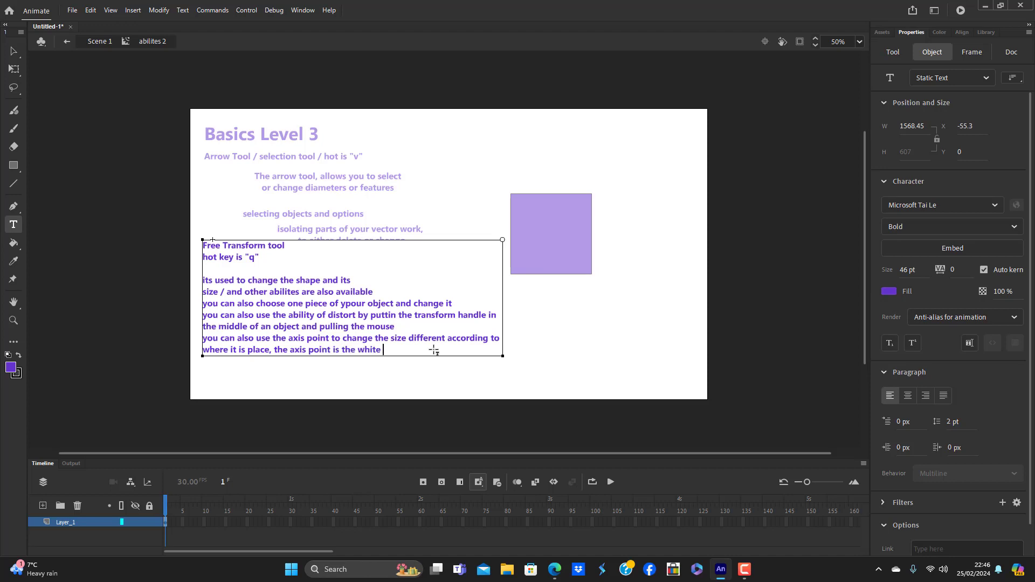
text( ball)
click(14, 51)
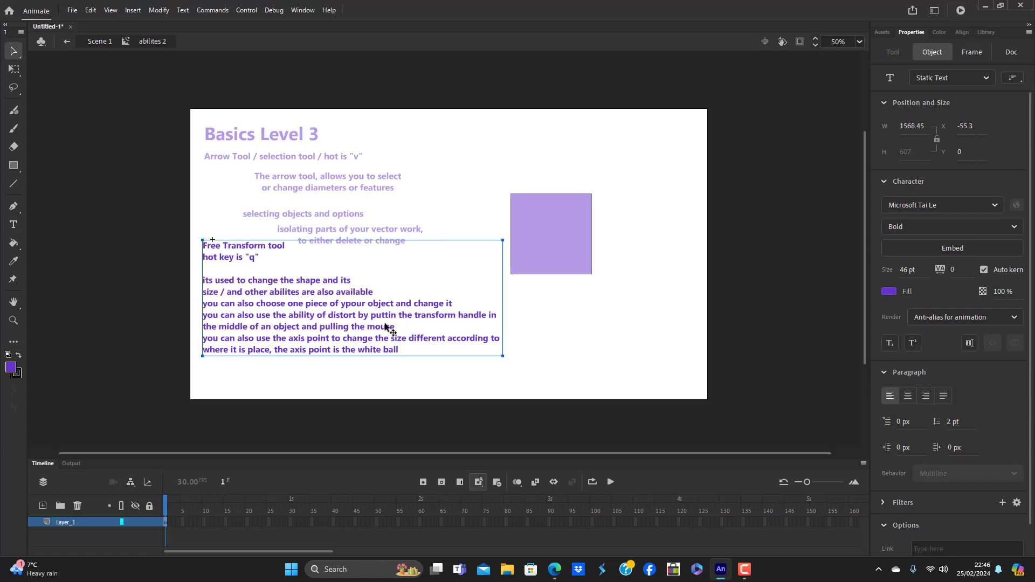
double_click(400, 348)
text(/ spoty)
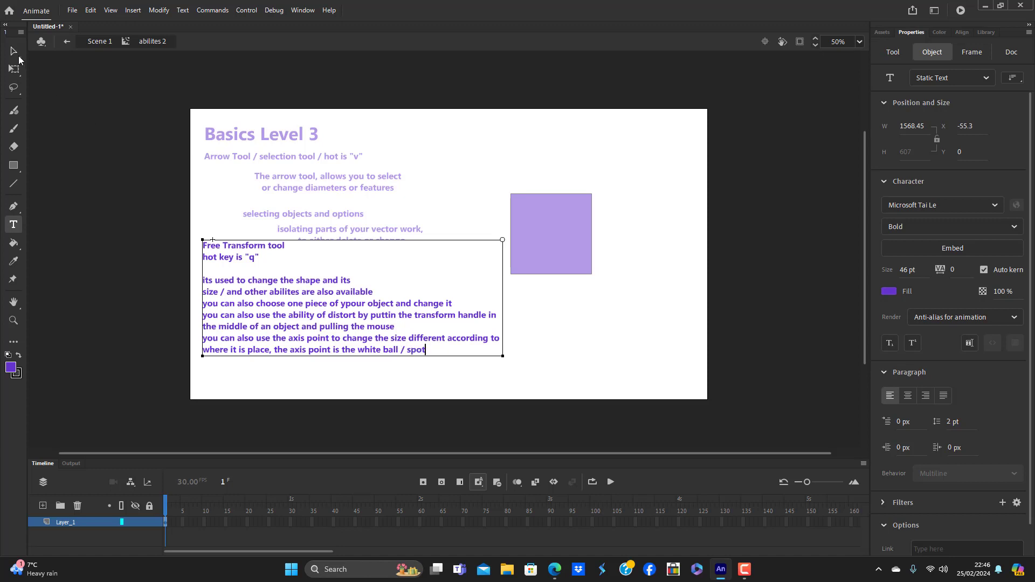
click(13, 51)
Step: Return to Scene 1 and nudge the Free Transform notes down slightly
click(405, 380)
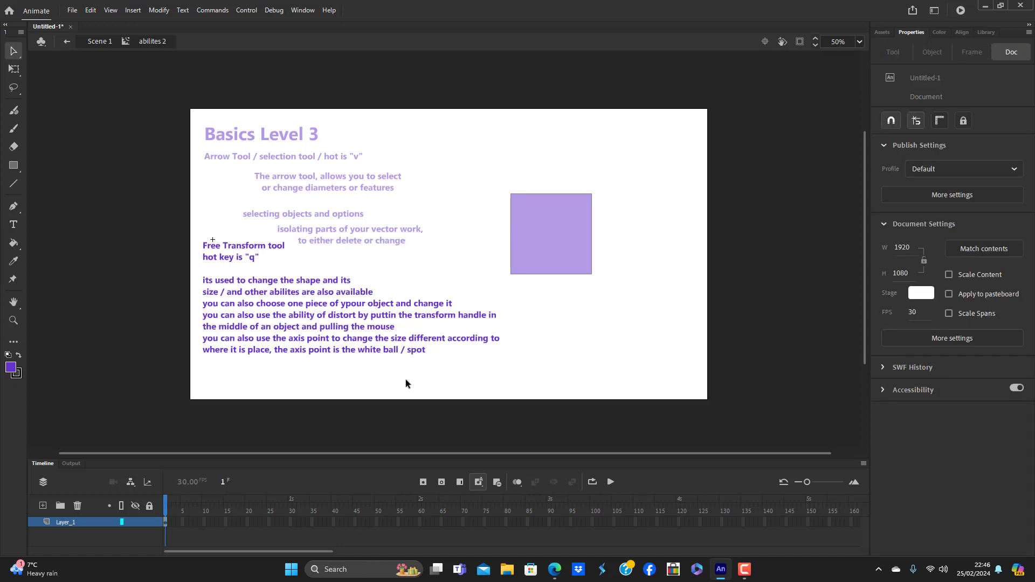
double_click(405, 379)
click(406, 380)
drag(318, 329, 319, 346)
click(616, 357)
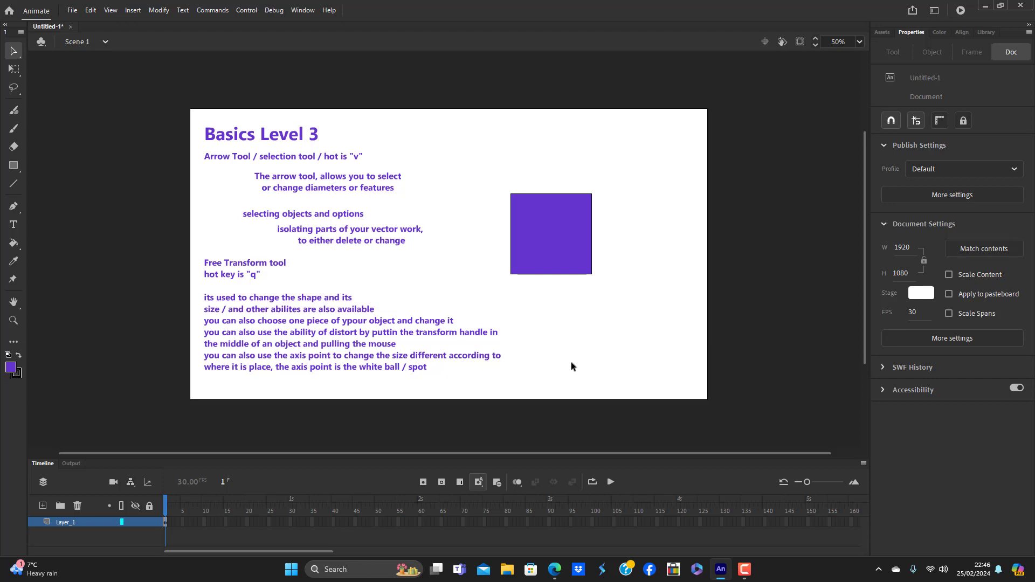
Step: Free Transform the purple square, stretching it taller with the transformation point moved near the top
double_click(559, 221)
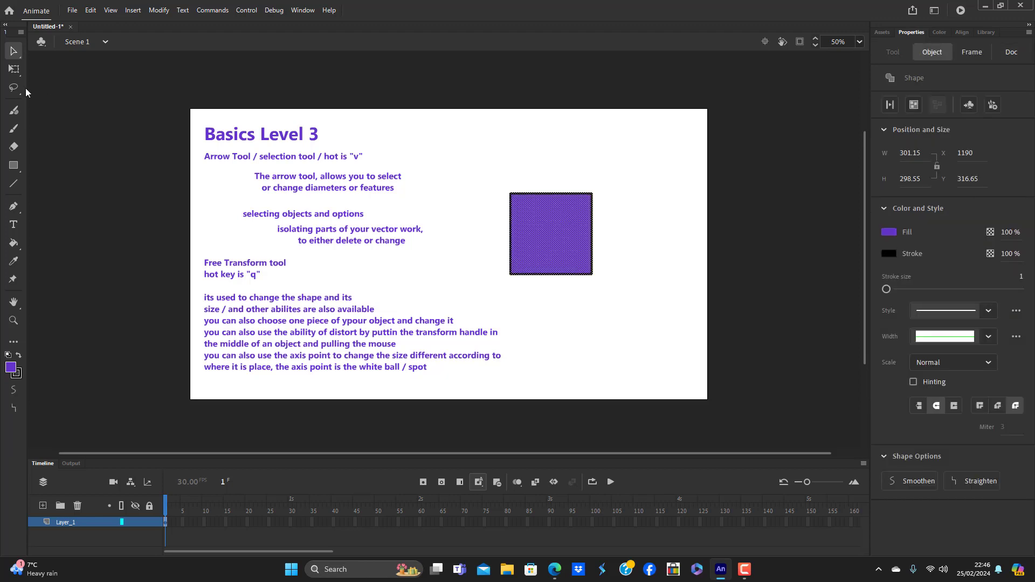
click(15, 70)
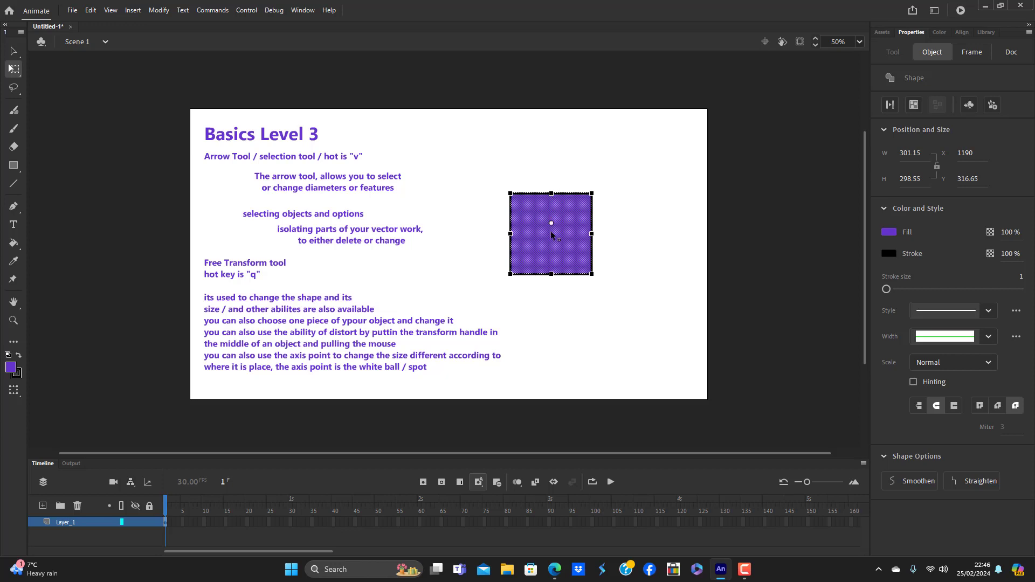
drag(552, 233, 551, 193)
mouse_move(557, 272)
mouse_down()
mouse_move(555, 352)
mouse_move(558, 253)
mouse_move(563, 284)
mouse_up()
drag(551, 193, 551, 249)
mouse_move(551, 303)
mouse_down()
mouse_move(552, 336)
mouse_move(552, 293)
mouse_up()
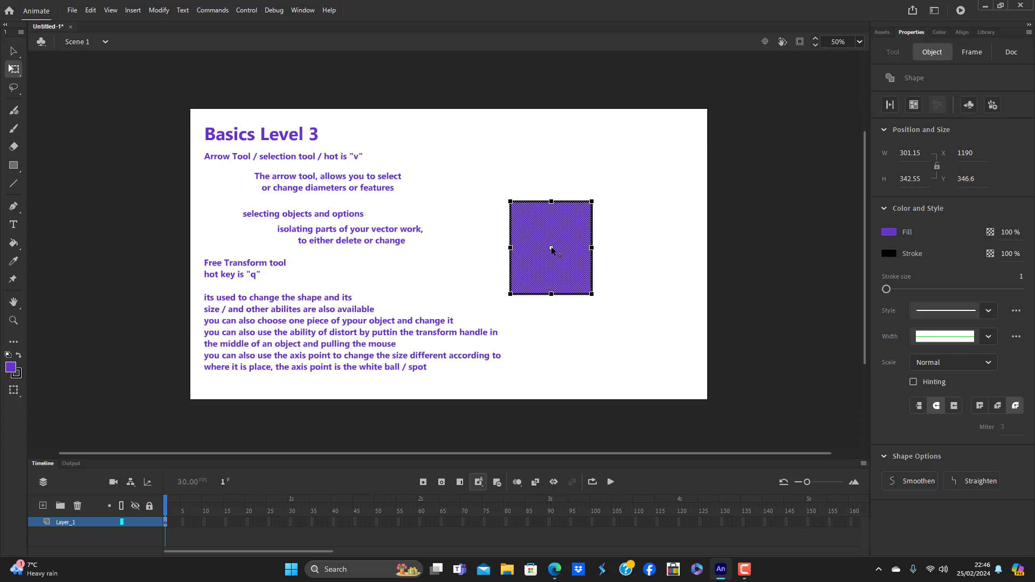
Step: Adjust the square's height and width to about 265 by 283, recentring the transformation point
mouse_move(553, 201)
mouse_down()
mouse_move(555, 132)
mouse_move(556, 218)
mouse_up()
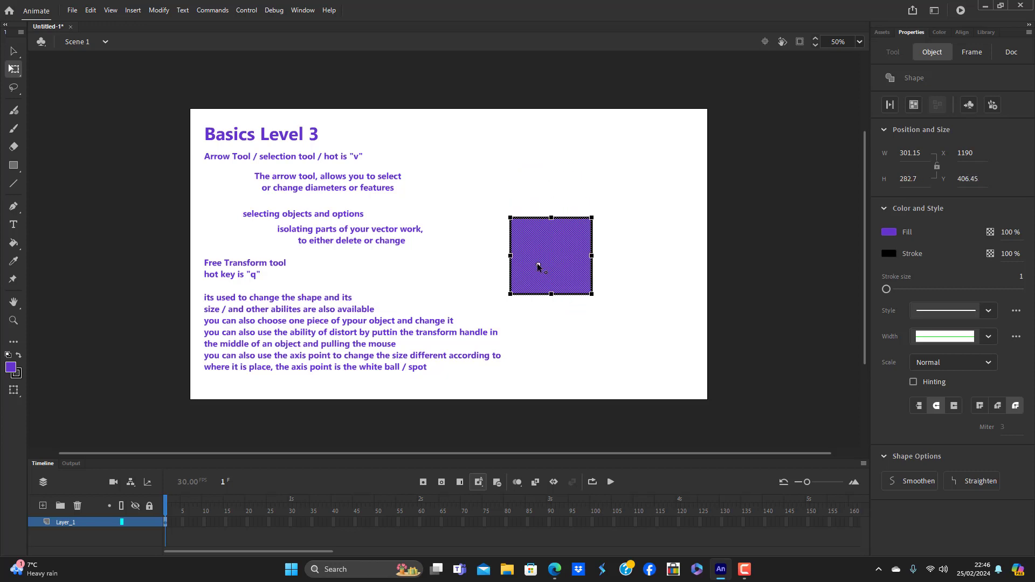
mouse_move(552, 218)
mouse_down()
mouse_move(555, 174)
mouse_move(553, 218)
mouse_up()
mouse_move(592, 255)
mouse_down()
mouse_move(611, 250)
mouse_move(592, 251)
mouse_up()
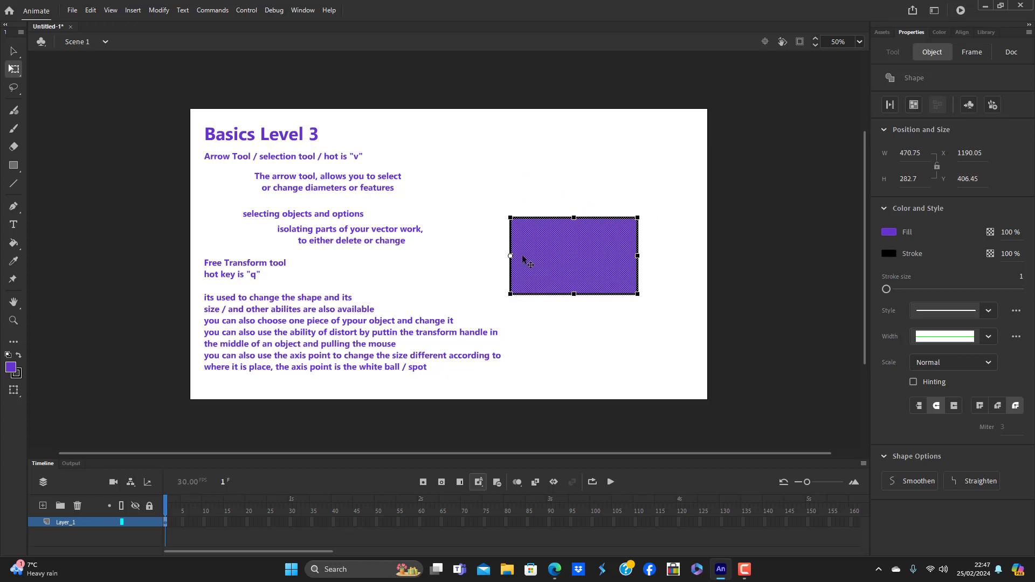
drag(510, 257, 638, 218)
drag(496, 256, 565, 258)
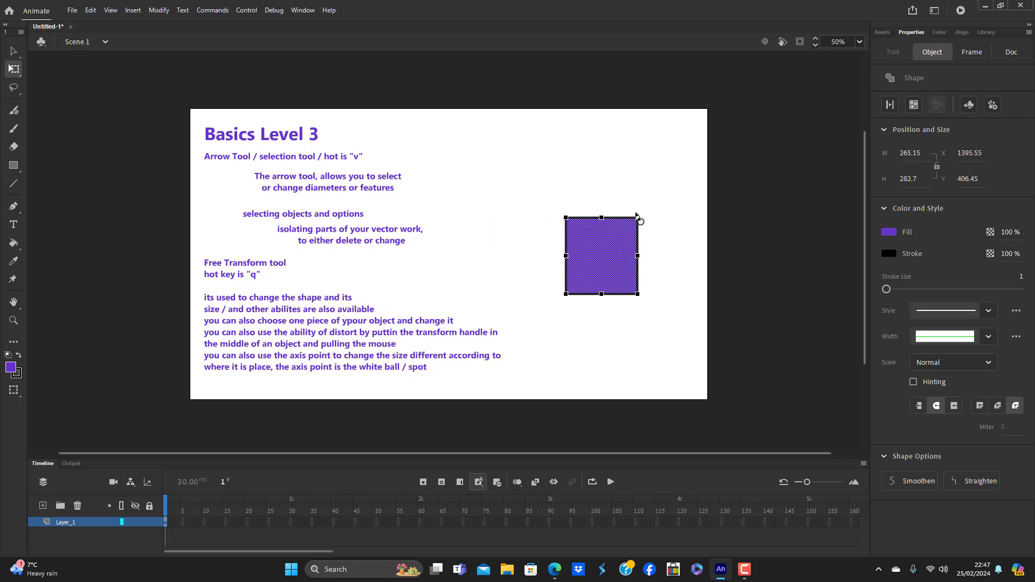
drag(638, 218, 601, 258)
Step: Delete the selected purple rectangle from the stage
key(Delete)
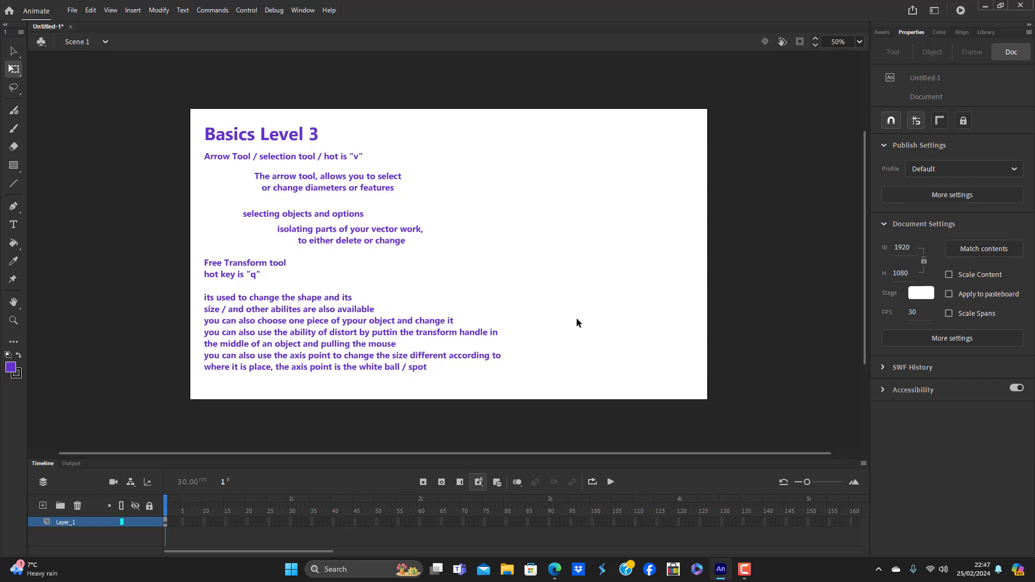
Step: Add a 'colour swatches' text heading near the top right and move it up-left
click(15, 224)
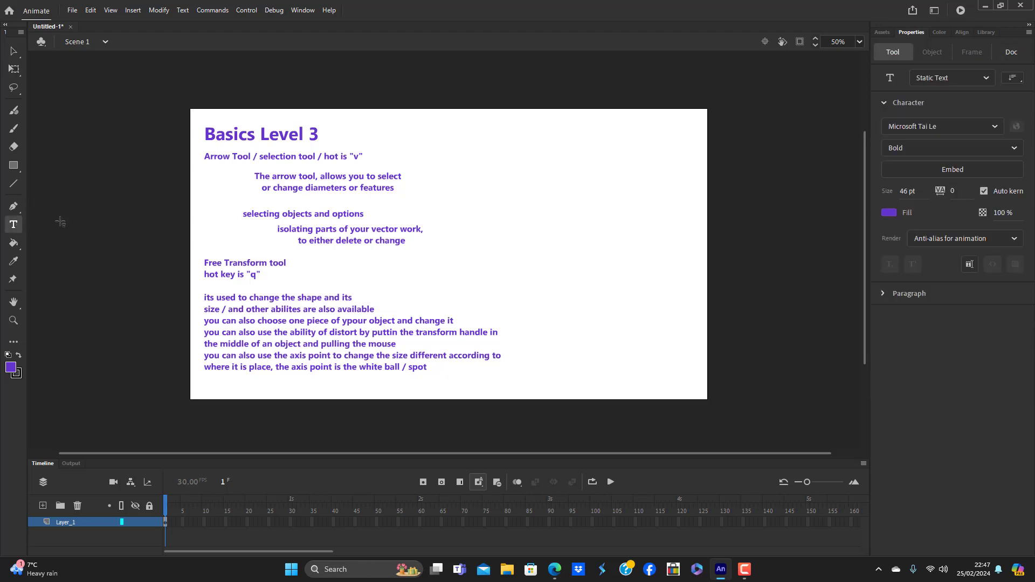
click(532, 147)
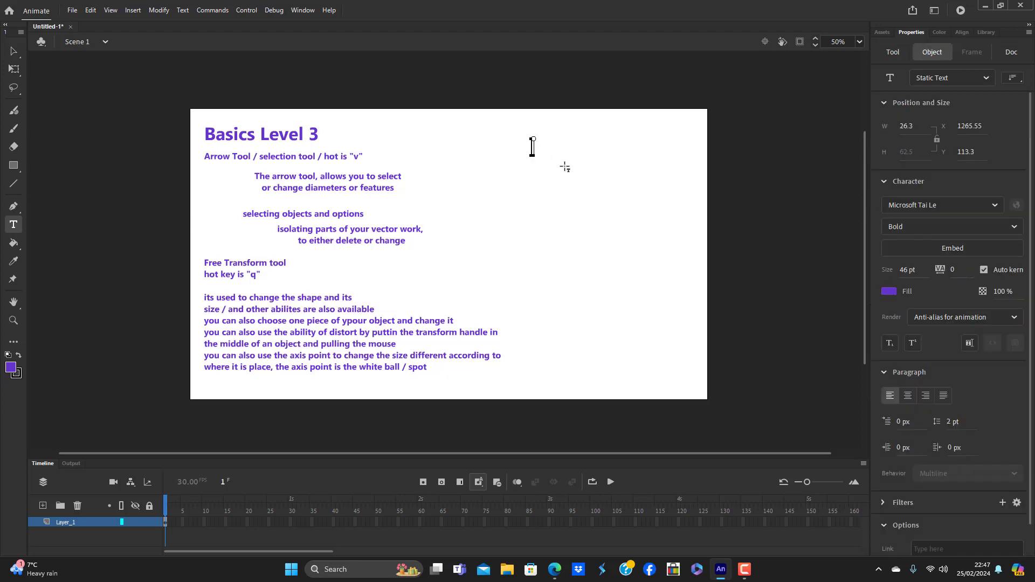
text(colour swatches)
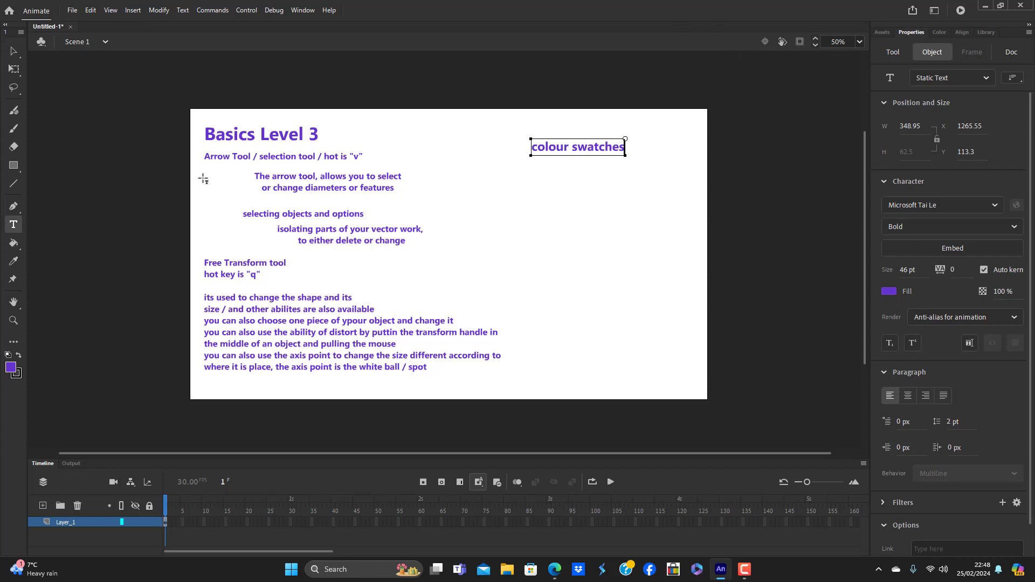
click(13, 51)
click(550, 153)
drag(550, 153, 529, 134)
click(546, 174)
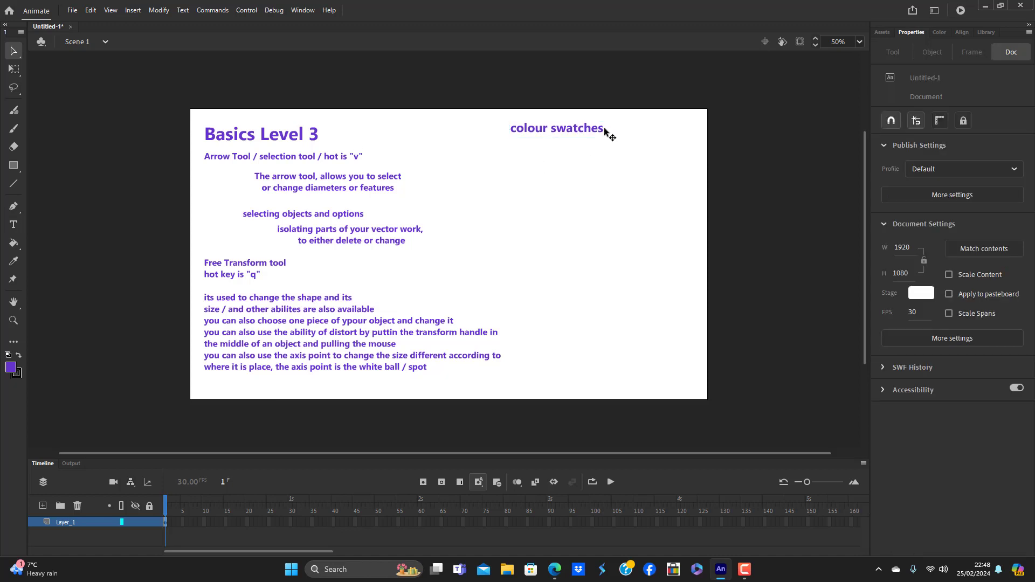
Step: Add the line 'colours and swatches accroding' under the colour swatches heading
double_click(604, 130)
key(Return)
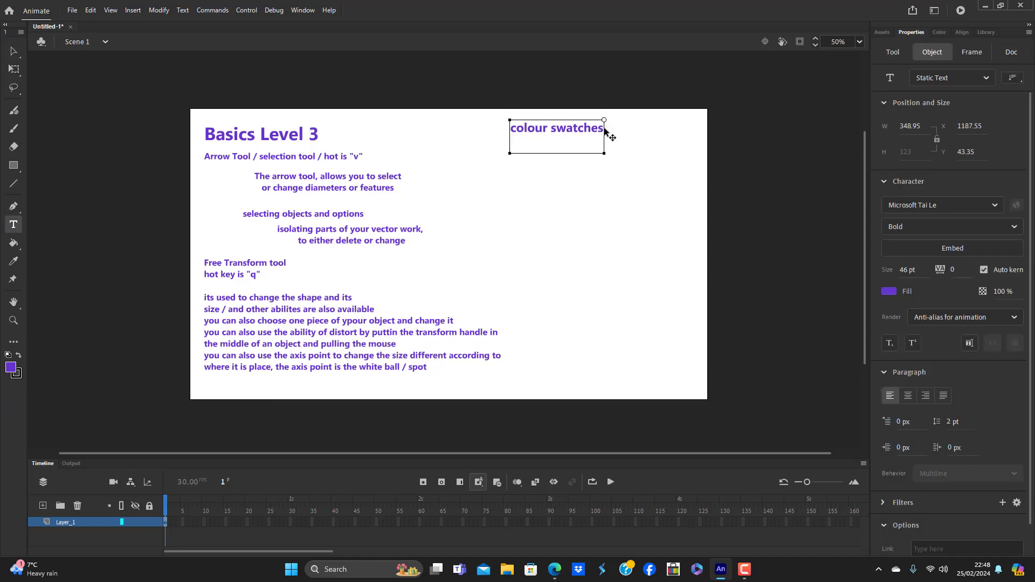
text(coulours)
key(BackSpace)
key(BackSpace)
key(BackSpace)
key(BackSpace)
key(BackSpace)
key(BackSpace)
text(lour)
text(s )
text(ansd)
key(BackSpace)
key(BackSpace)
key(BackSpace)
text(d swatches)
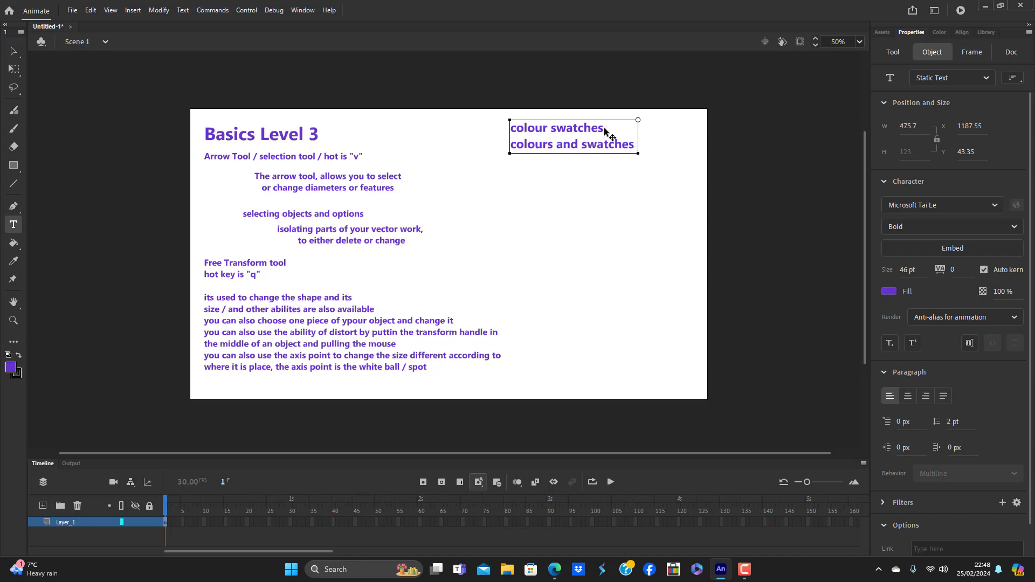
text( accroding)
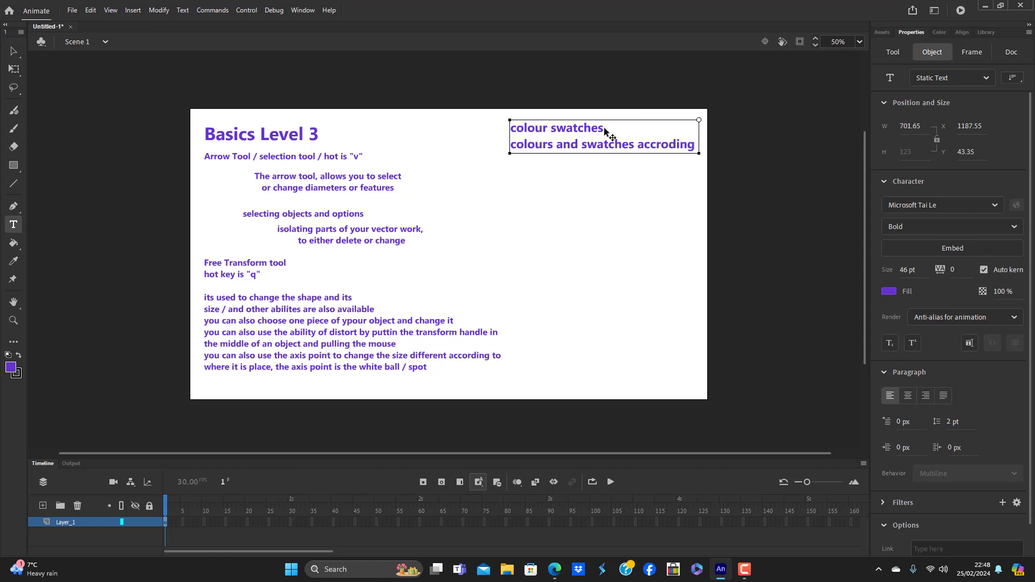
Step: Add a third line 'to the options of colour' followed by a blank line
key(Return)
text(to the o)
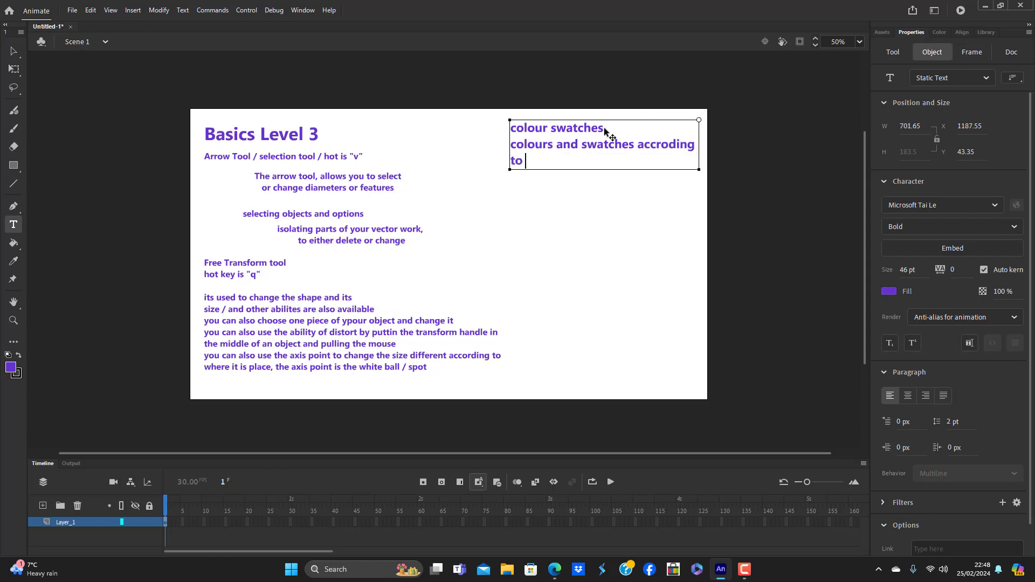
text(ptionms of)
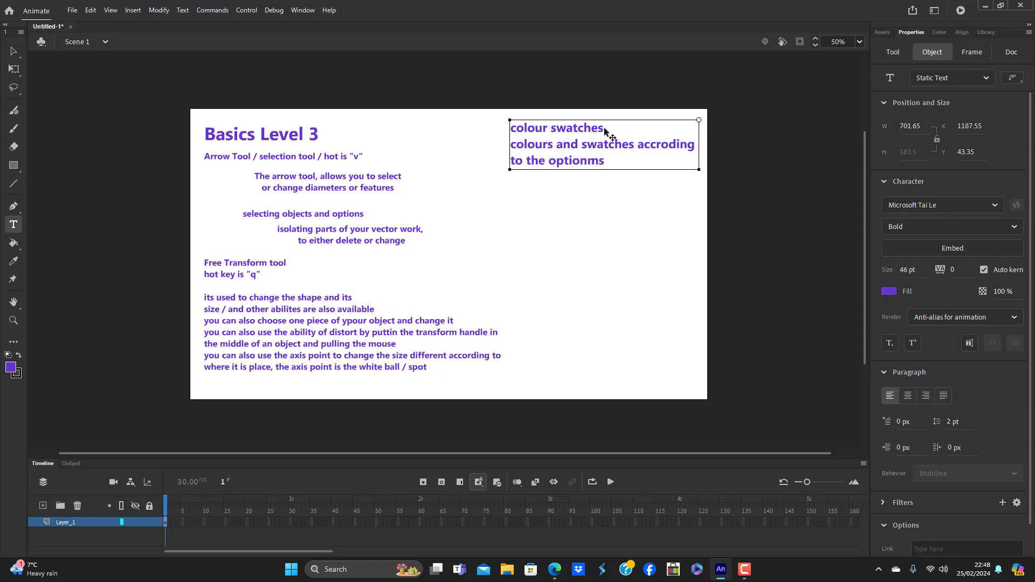
key(BackSpace)
key(BackSpace)
key(BackSpace)
key(BackSpace)
key(BackSpace)
key(BackSpace)
text(s of colour)
key(Return)
key(Return)
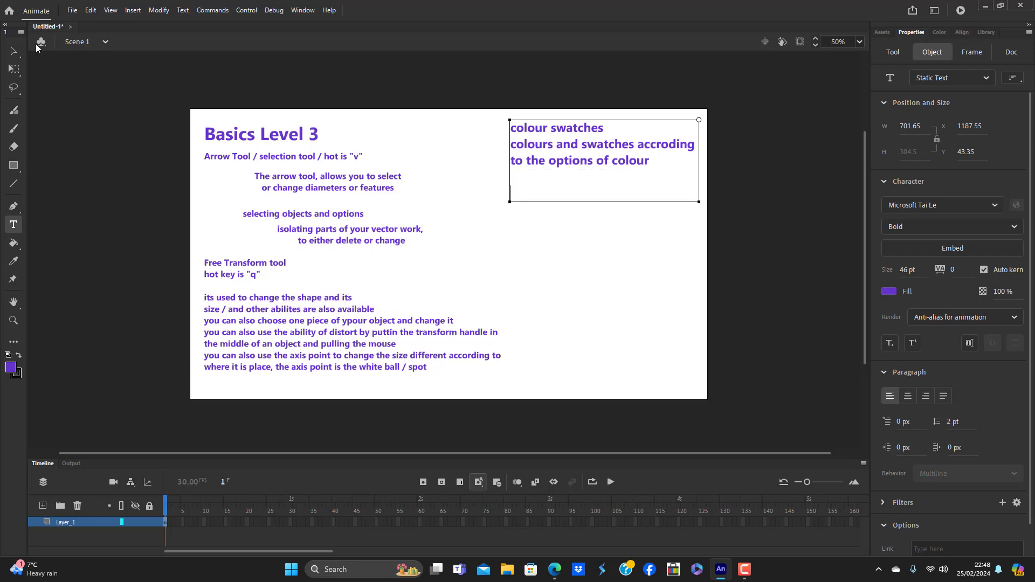
Step: Draw a small purple square below the note and duplicate it into a row of five
click(14, 51)
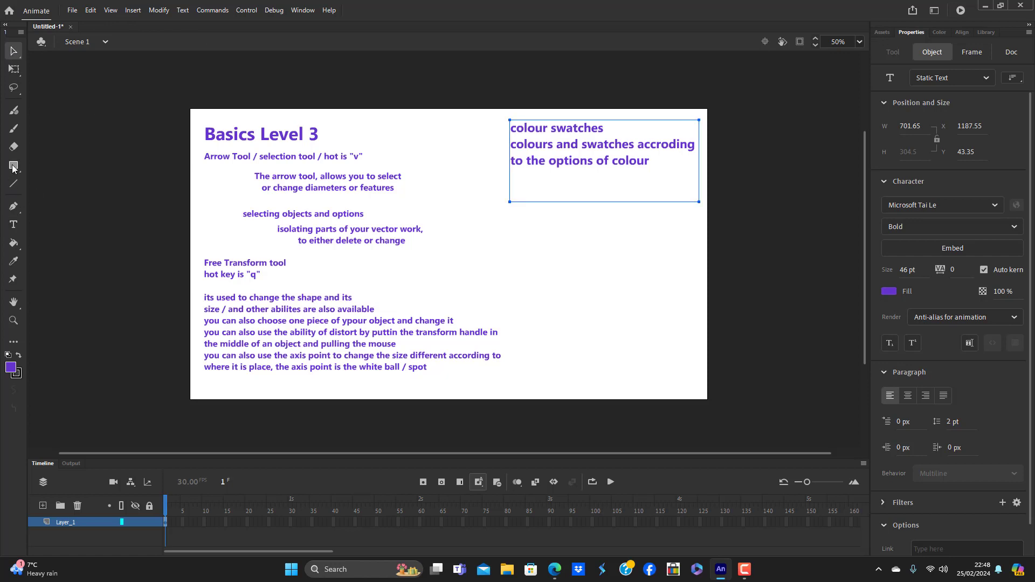
click(14, 165)
drag(529, 185, 534, 190)
click(13, 52)
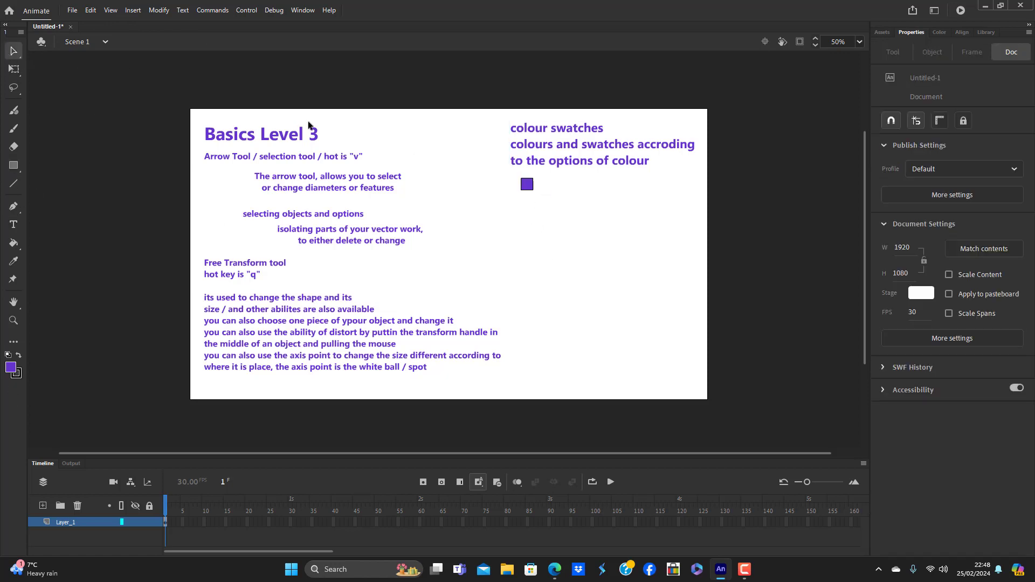
click(527, 185)
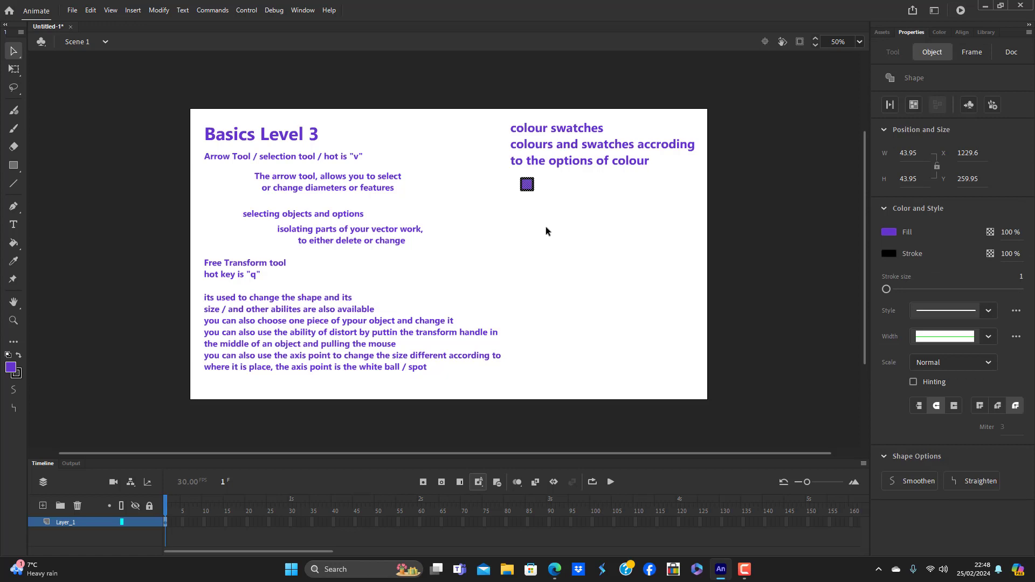
key(Right)
key(Right)
key(Right)
key(Right)
key(Right)
key(Right)
key(Right)
key(Right)
key(Right)
key(Right)
key(Right)
key(Right)
key(Right)
key(Right)
key(Right)
key(Right)
key(Right)
key(Right)
key(Right)
key(Right)
key(Right)
key(Right)
key(Right)
key(Right)
key(Right)
key(Right)
key(Right)
key(Right)
key(Right)
key(Right)
key(Right)
key(Right)
key(Right)
key(Right)
key(Right)
key(Right)
key(Right)
key(Right)
key(Right)
key(Right)
key(Right)
key(Right)
key(Right)
key(Right)
key(Right)
key(Right)
key(Right)
key(Right)
key(Right)
key(Right)
key(Right)
key(Right)
key(Right)
key(Right)
key(Right)
key(Right)
key(Right)
key(Right)
key(Right)
key(Right)
key(Right)
key(Right)
key(Right)
key(Right)
key(Right)
key(Right)
key(Right)
key(Right)
key(Right)
key(Right)
key(Right)
key(Right)
key(Right)
key(Right)
key(Right)
key(Right)
key(Right)
key(Right)
key(Right)
key(Right)
key(Right)
key(Right)
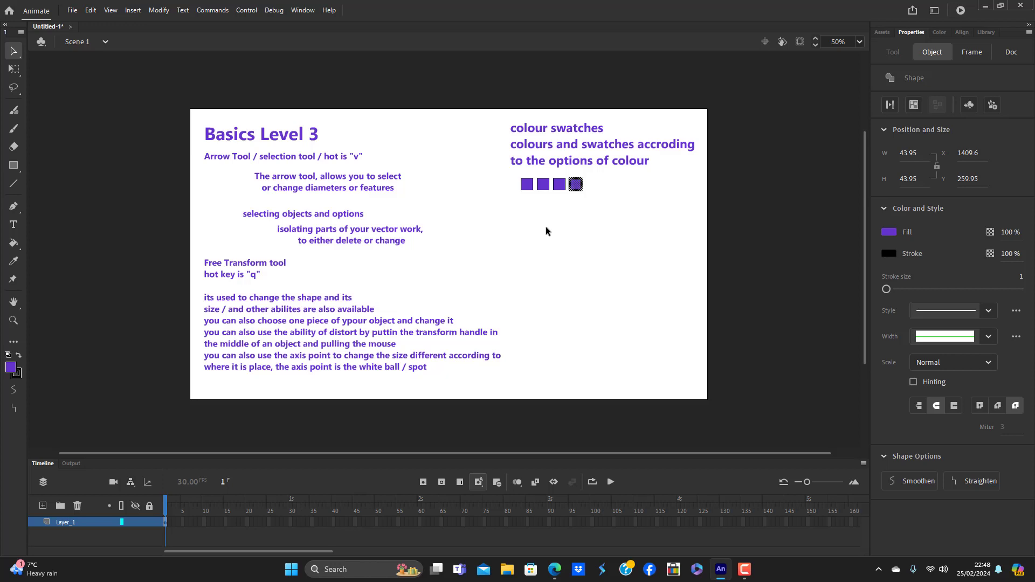
key(Right)
key(Right)
key(Right)
key(Right)
key(Right)
key(Right)
key(Right)
key(Right)
key(Right)
key(Right)
key(Right)
key(Right)
key(Right)
key(Right)
key(Right)
key(Right)
key(Right)
key(Right)
key(Right)
key(Right)
key(Right)
key(Right)
key(Right)
key(Right)
key(Right)
key(Right)
key(Right)
key(Right)
key(Right)
key(Right)
key(Right)
key(Right)
key(Right)
key(Right)
key(Right)
key(Right)
key(Right)
key(Right)
key(Right)
key(Right)
click(546, 231)
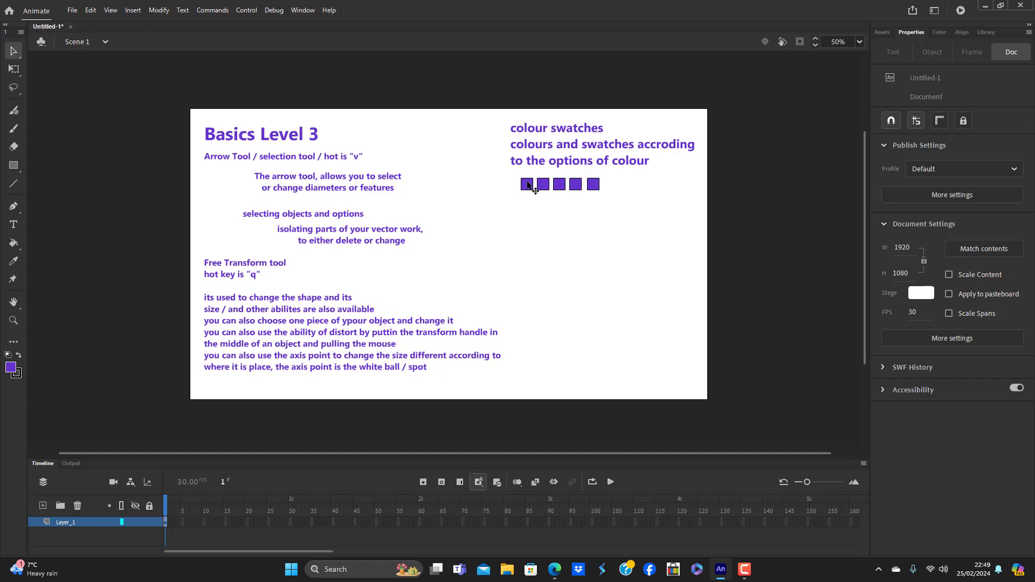
Step: Show the Color tab for a purple square and add the note 'The colour tab' beneath the squares
click(545, 185)
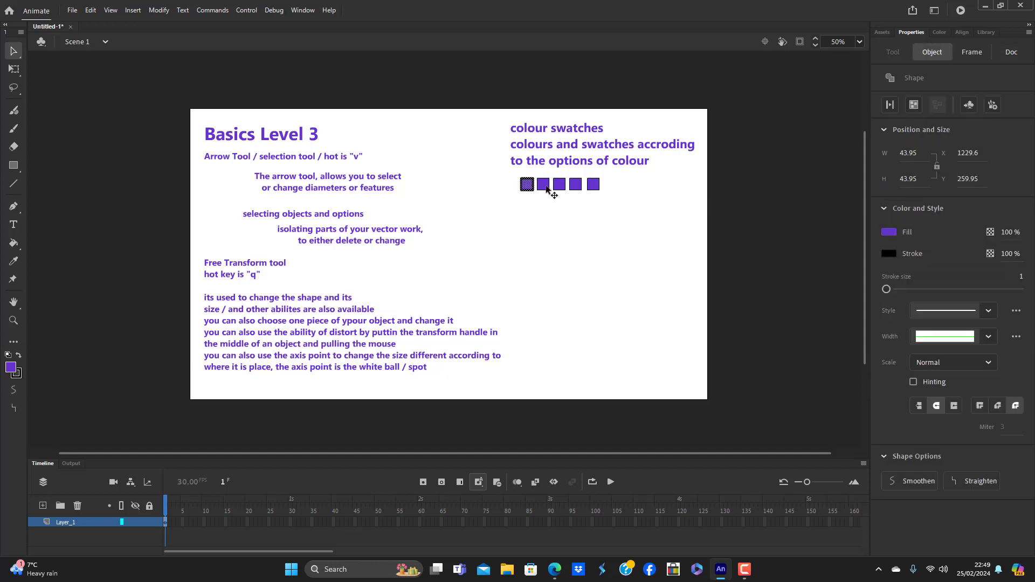
click(936, 34)
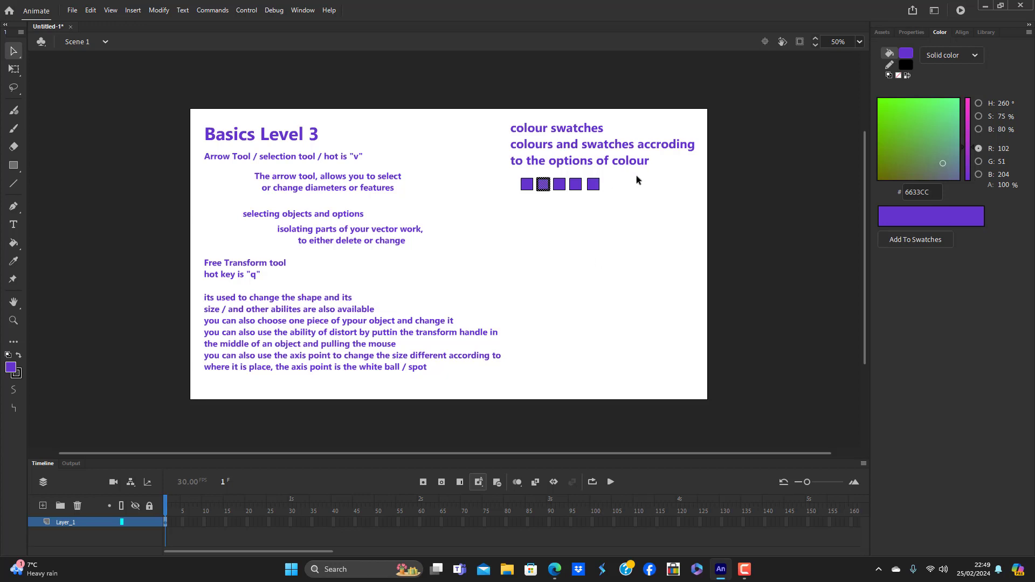
click(14, 224)
click(578, 216)
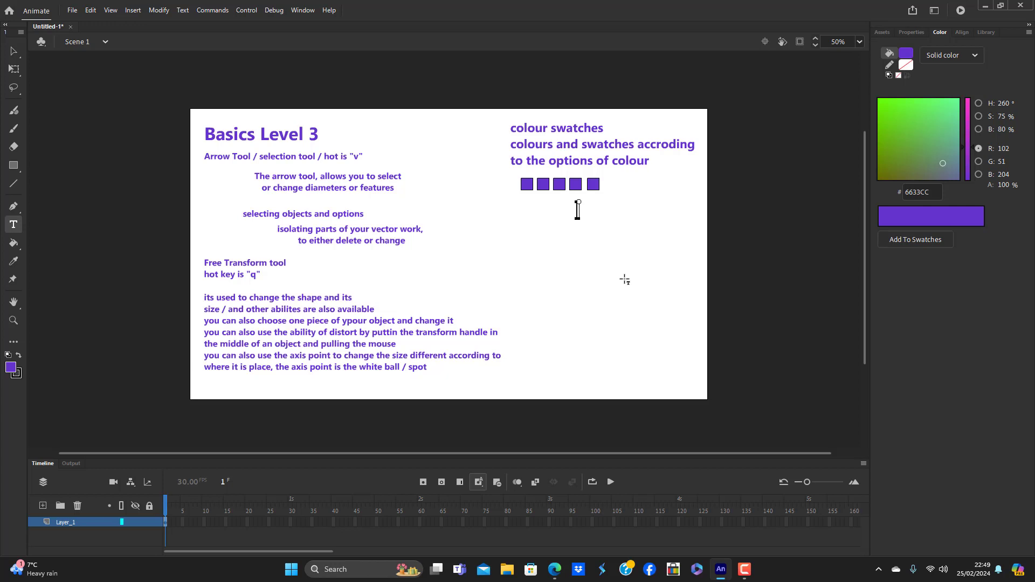
text(the clolour)
key(BackSpace)
key(BackSpace)
key(BackSpace)
key(BackSpace)
key(BackSpace)
key(BackSpace)
key(BackSpace)
key(BackSpace)
key(BackSpace)
key(BackSpace)
key(BackSpace)
key(Caps_Lock)
text(T)
key(Caps_Lock)
text(he col)
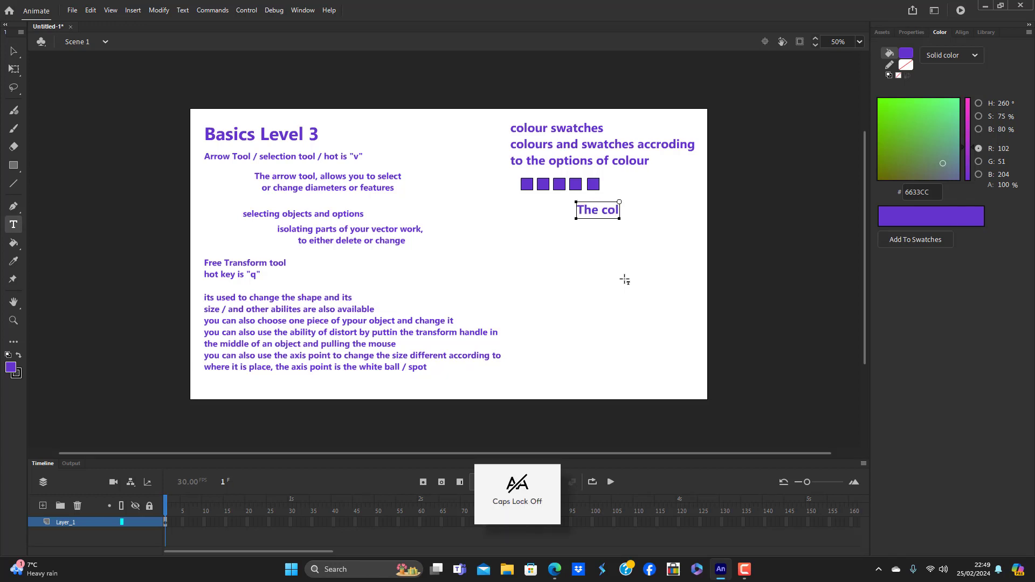
text(our tab)
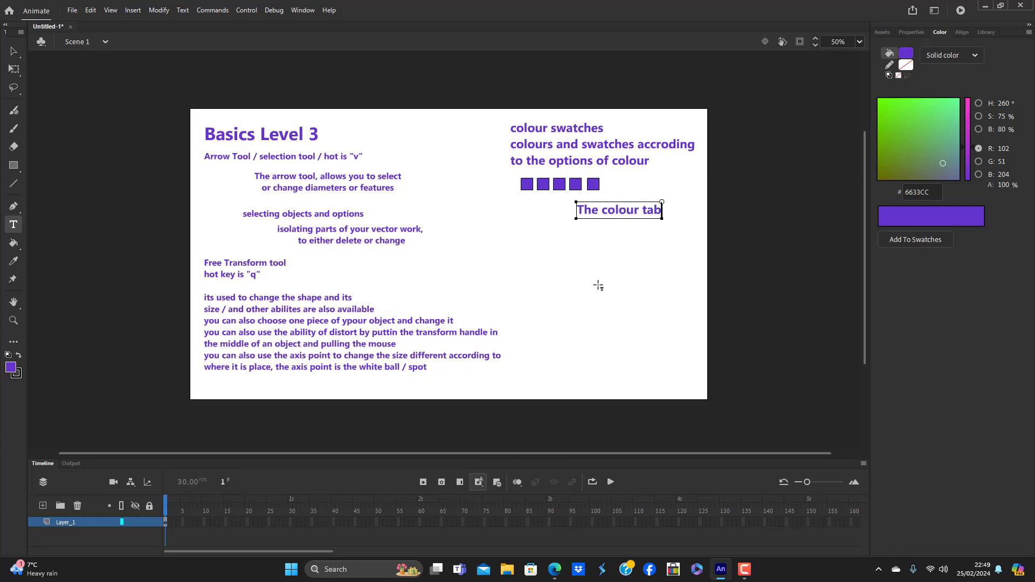
click(12, 48)
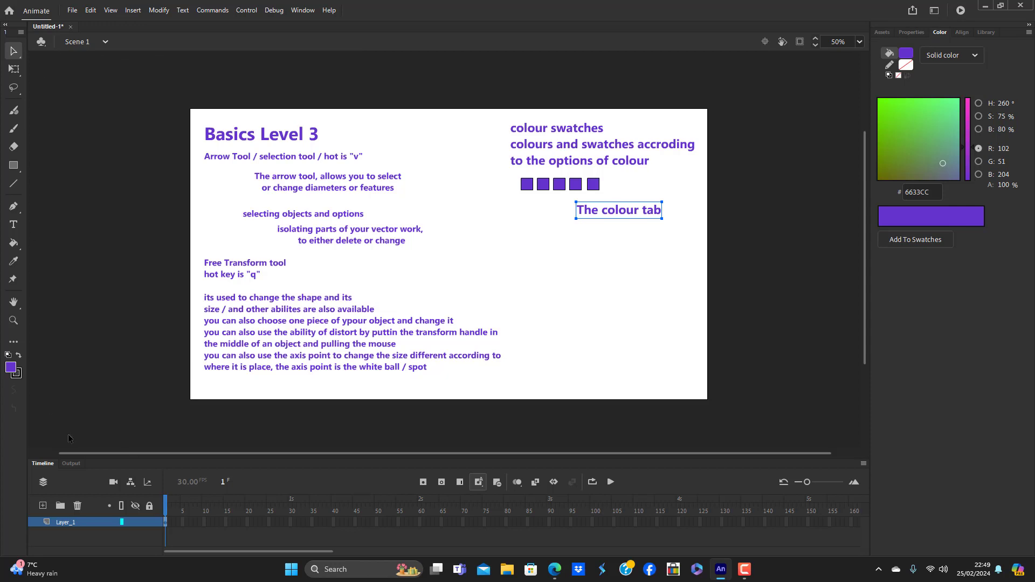
Step: Toggle the Color panel off and back on from the Window menu
click(303, 10)
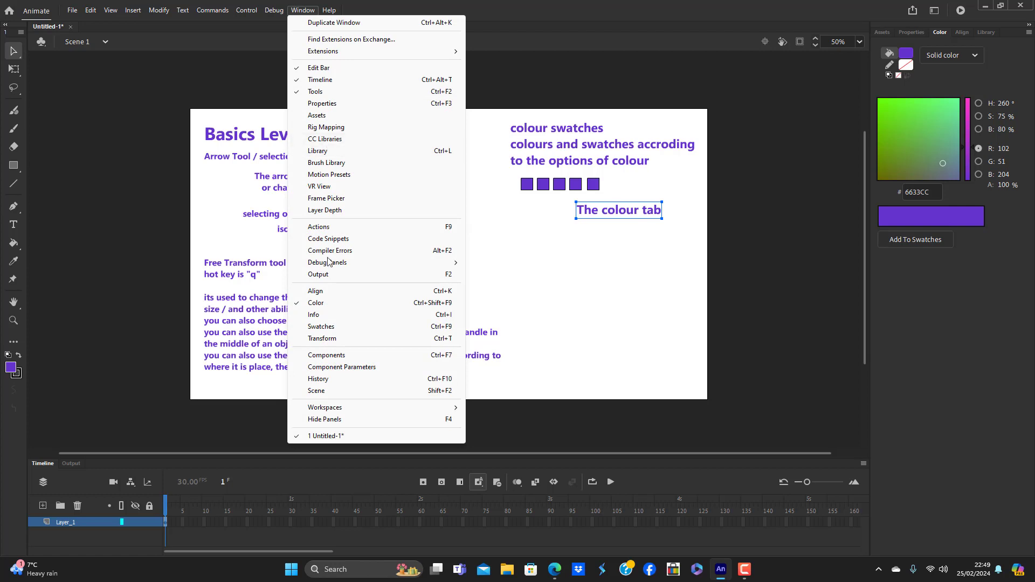
click(330, 305)
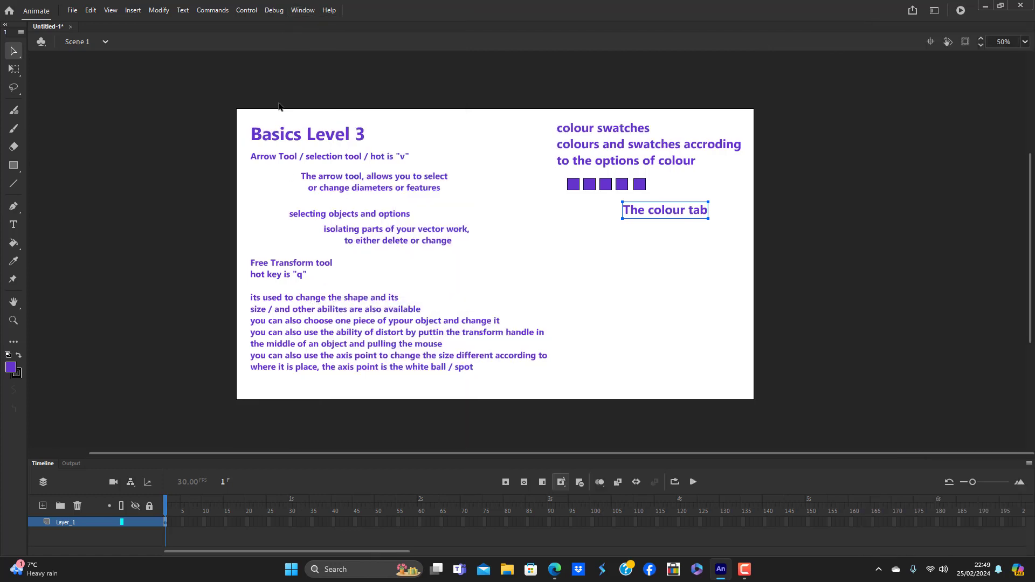
click(308, 12)
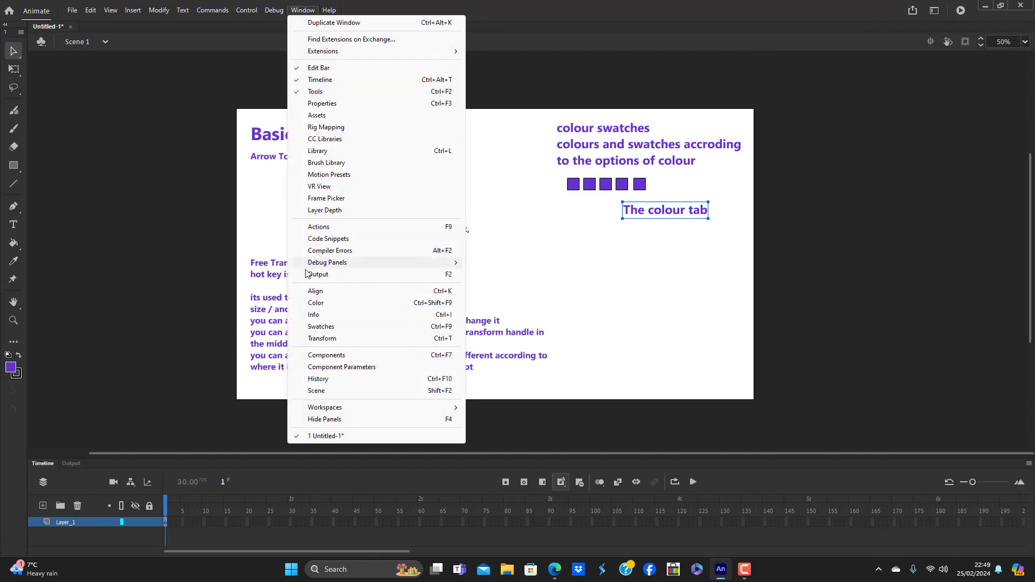
click(329, 305)
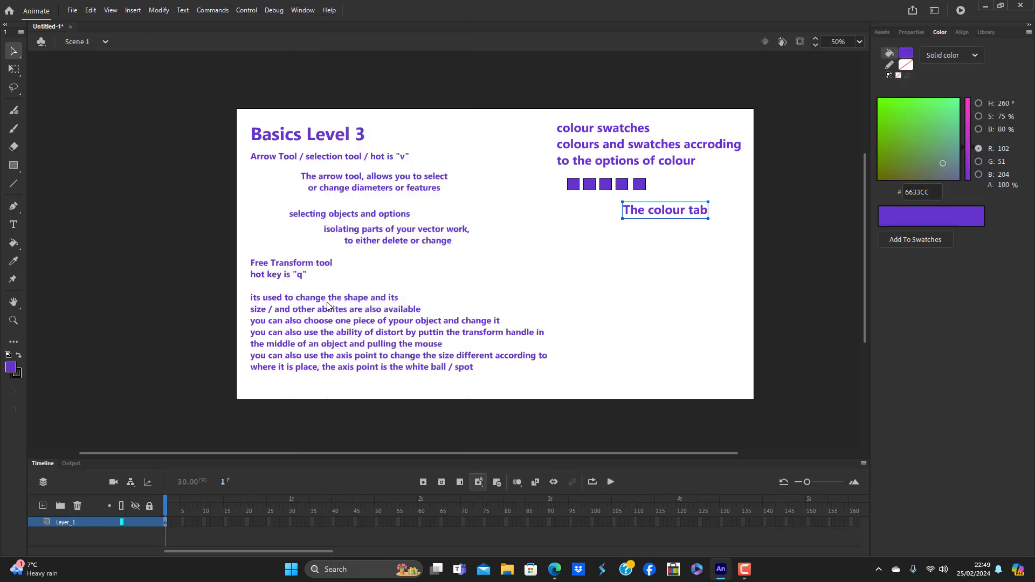
Step: Add the lines 'to intialize the tab', 'go to window, options' and 'and selct colour' to the note
key(t)
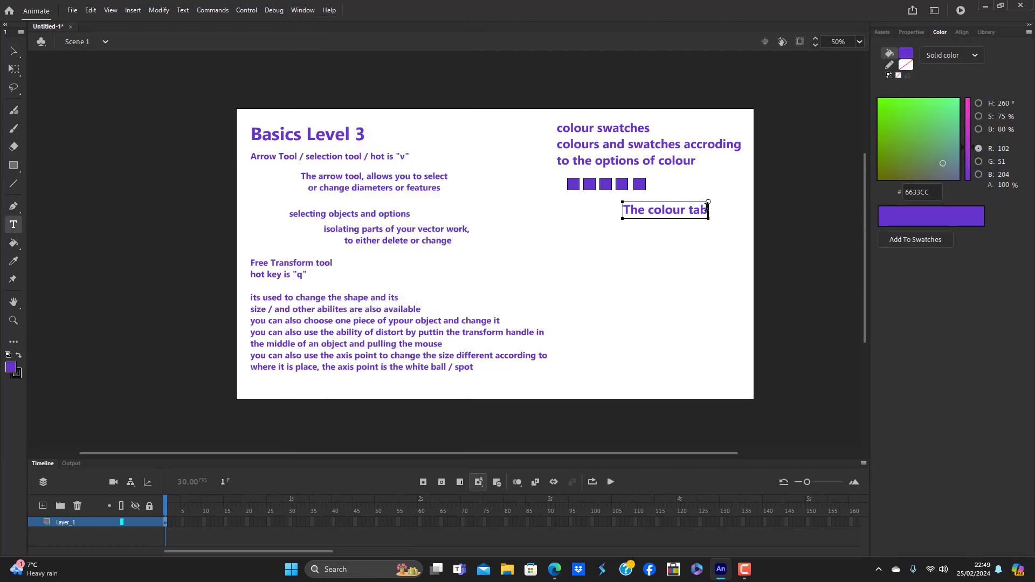
key(Return)
text(to )
text(inti)
text(ate)
key(BackSpace)
key(BackSpace)
key(BackSpace)
key(BackSpace)
key(BackSpace)
key(BackSpace)
key(BackSpace)
text(ntiali)
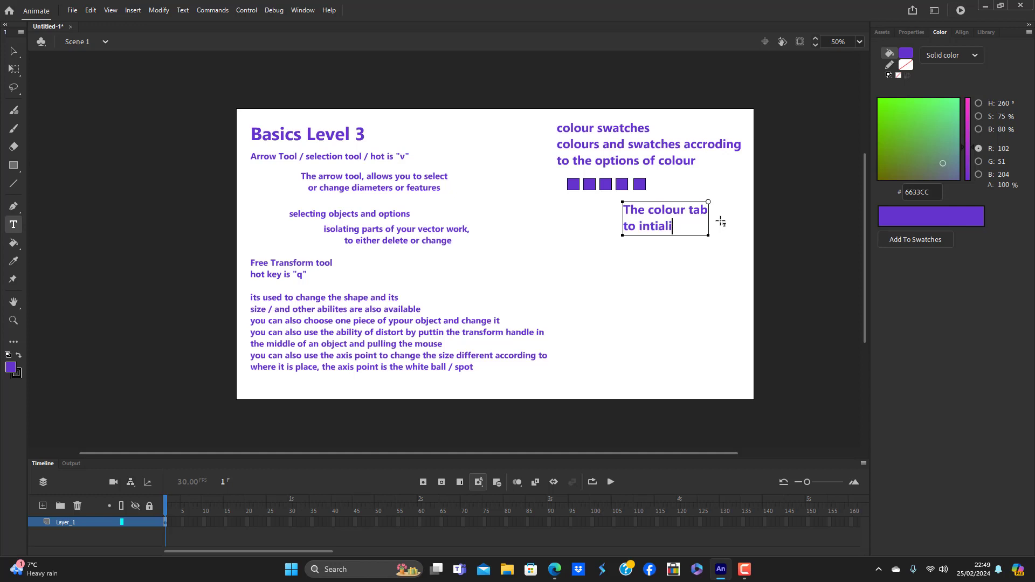
text(ze the tab)
key(Return)
text(go to wein)
key(BackSpace)
key(BackSpace)
key(BackSpace)
text(indow)
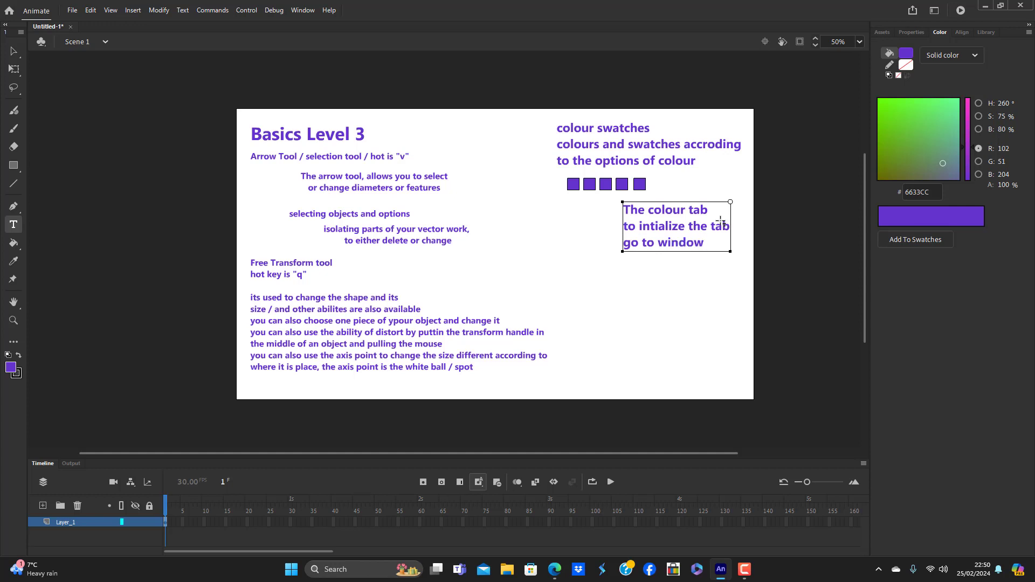
text(, options)
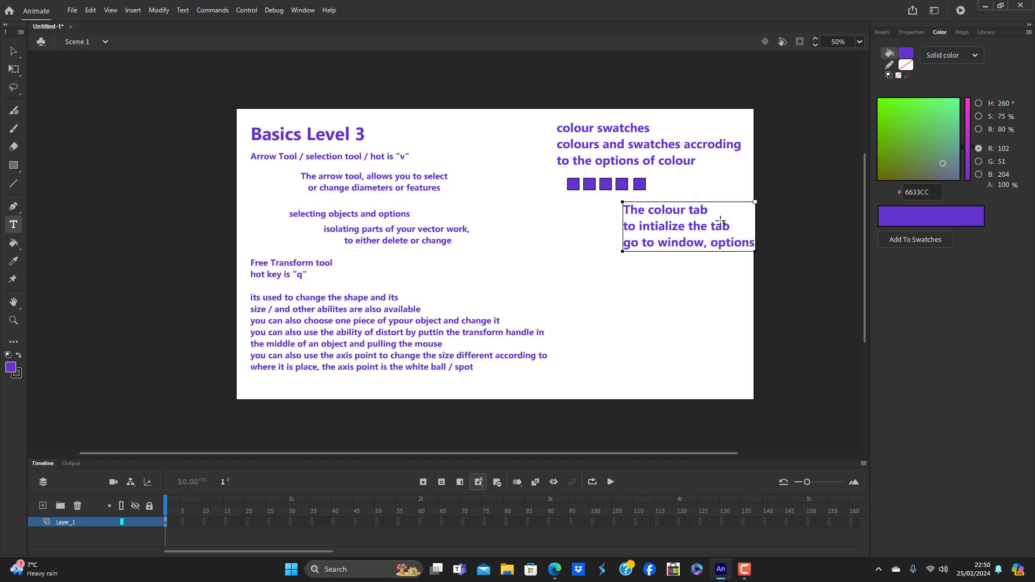
key(Return)
text(and s)
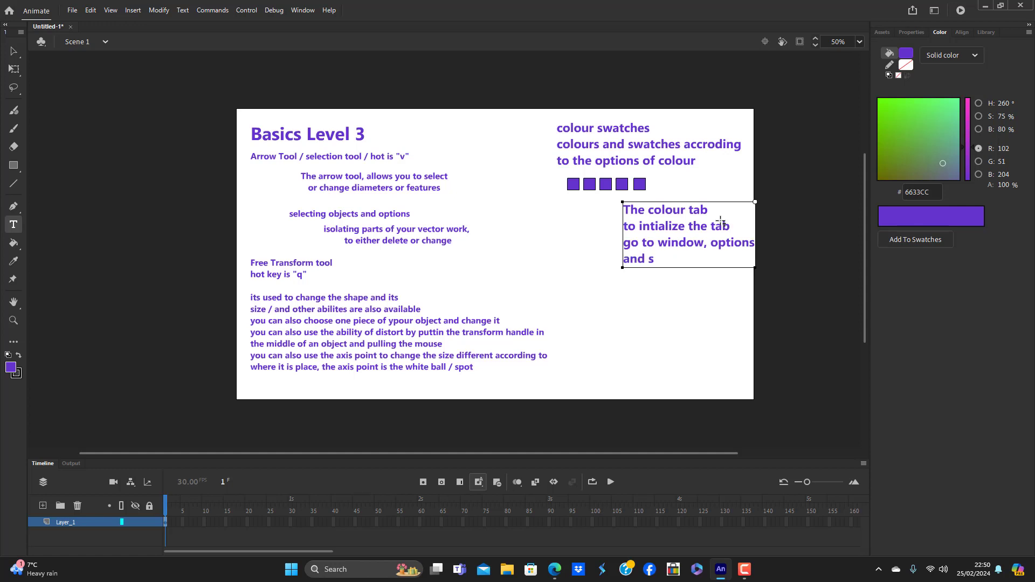
text(elct colour)
Step: Move the colour tab text block left so it lines up under the swatches text
click(14, 51)
mouse_move(665, 214)
mouse_down()
mouse_move(566, 224)
mouse_move(599, 212)
mouse_up()
click(640, 307)
Step: Fill the second purple square with cyan #00CCFF from the fill colour swatches
click(589, 184)
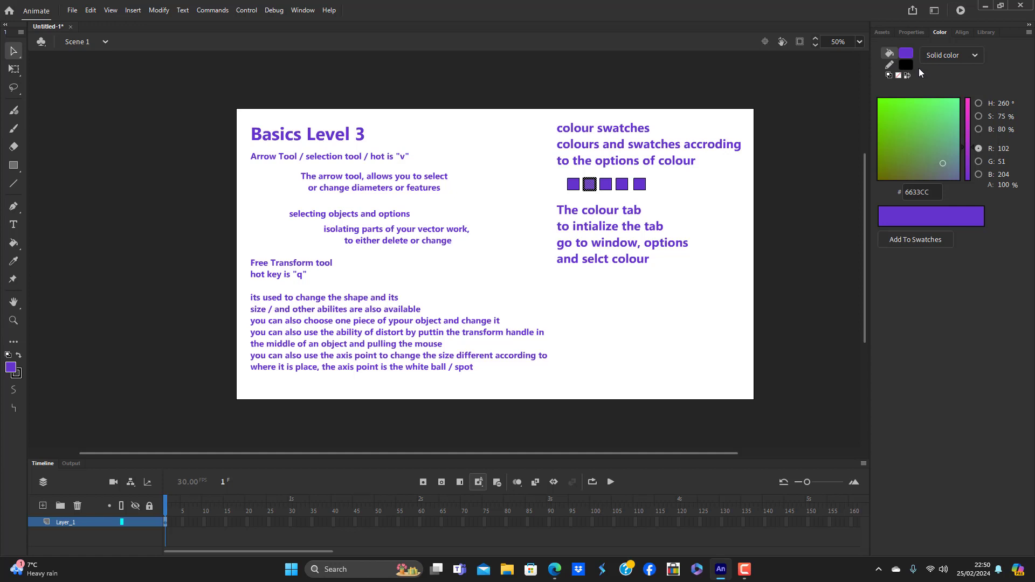
click(628, 337)
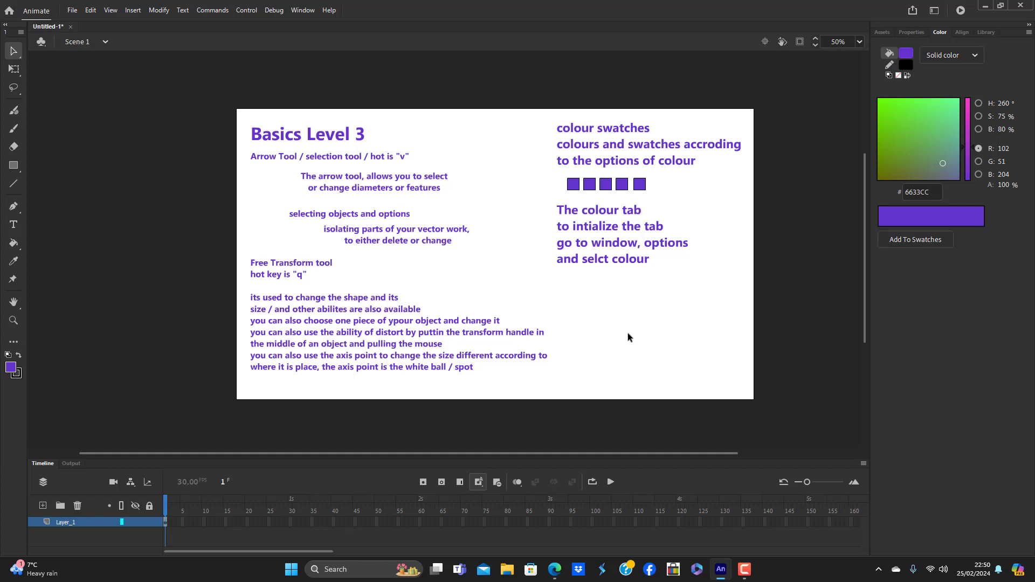
click(594, 186)
click(907, 54)
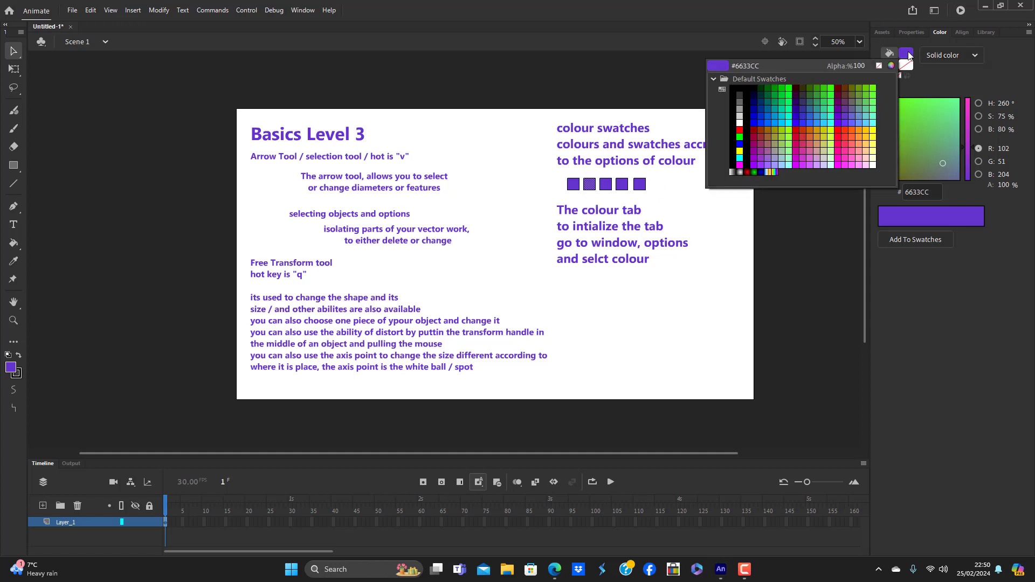
click(787, 119)
click(713, 205)
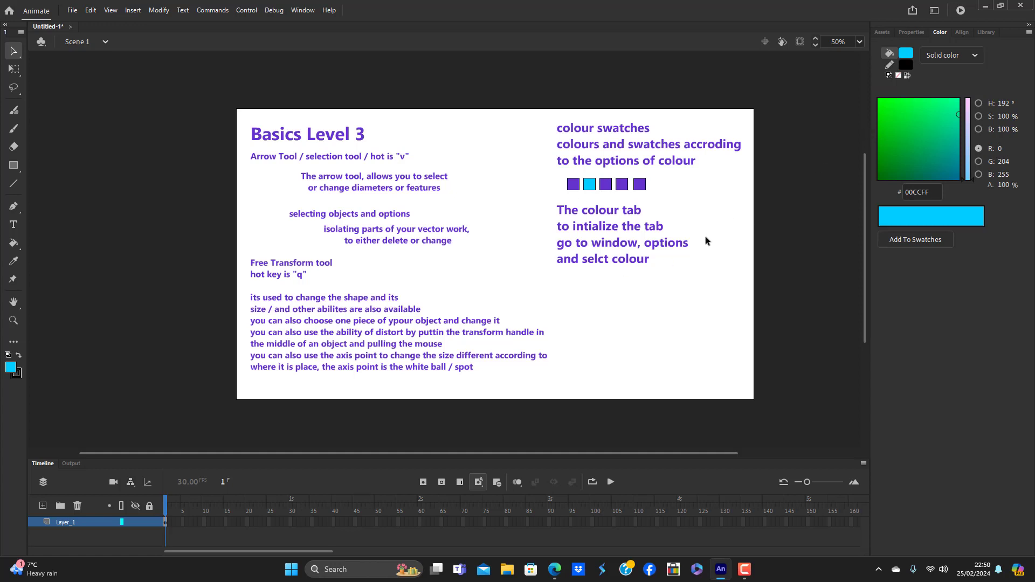
click(650, 260)
Step: Add 'swatches' as a new line in the colour tab note and shrink its font size
key(t)
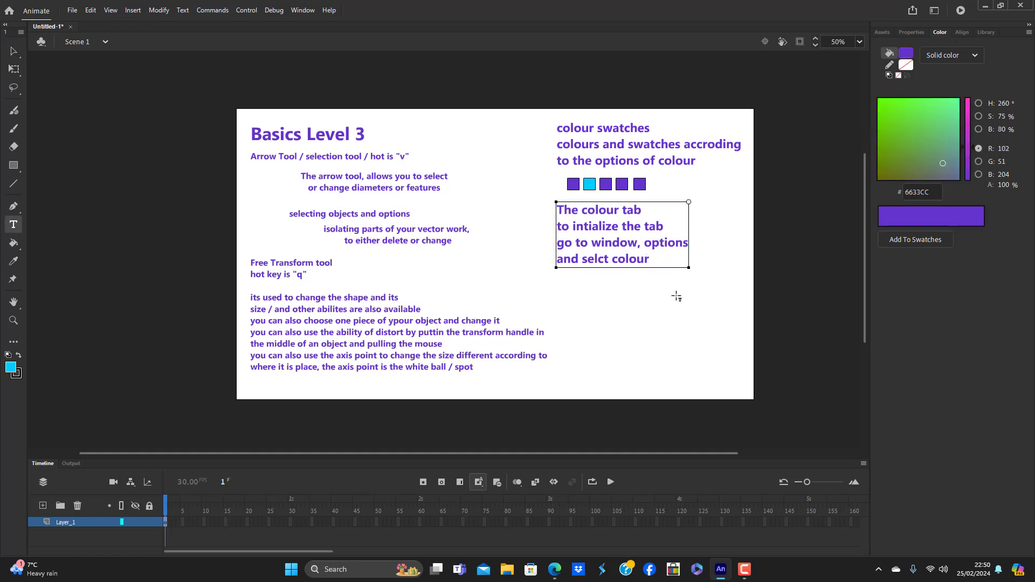
key(Return)
text(swatchwes)
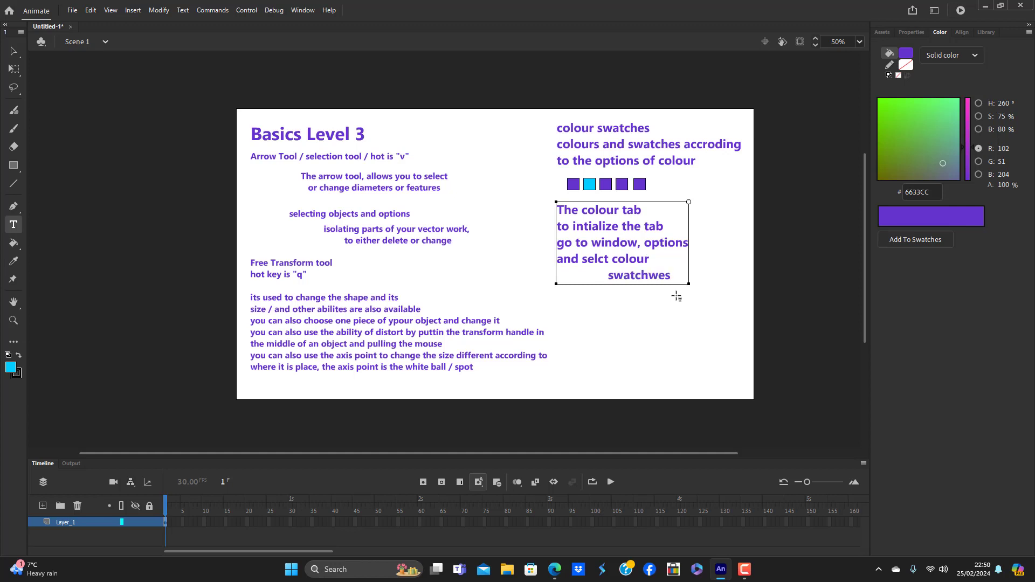
key(BackSpace)
key(BackSpace)
key(BackSpace)
text(es)
drag(662, 275, 591, 276)
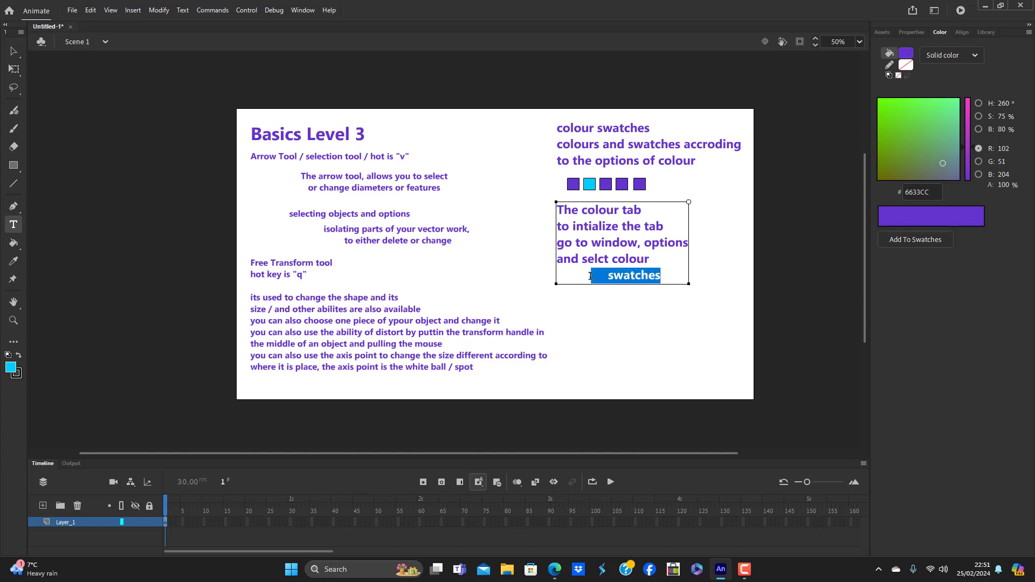
click(912, 32)
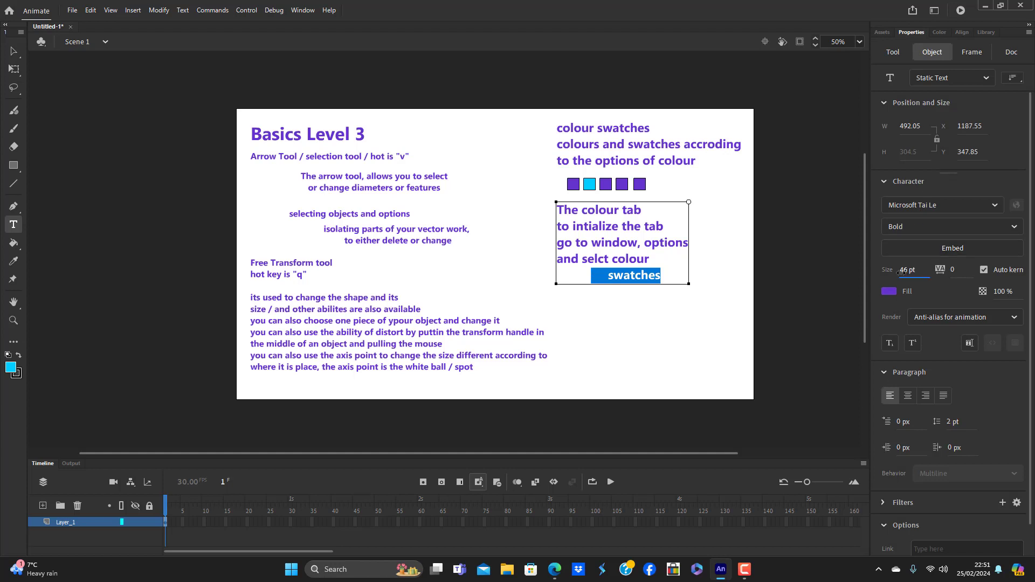
drag(904, 268, 684, 327)
Step: Continue with 'are alreday difined, and you can' and 'also add colour swatches to your swatch window'
click(630, 344)
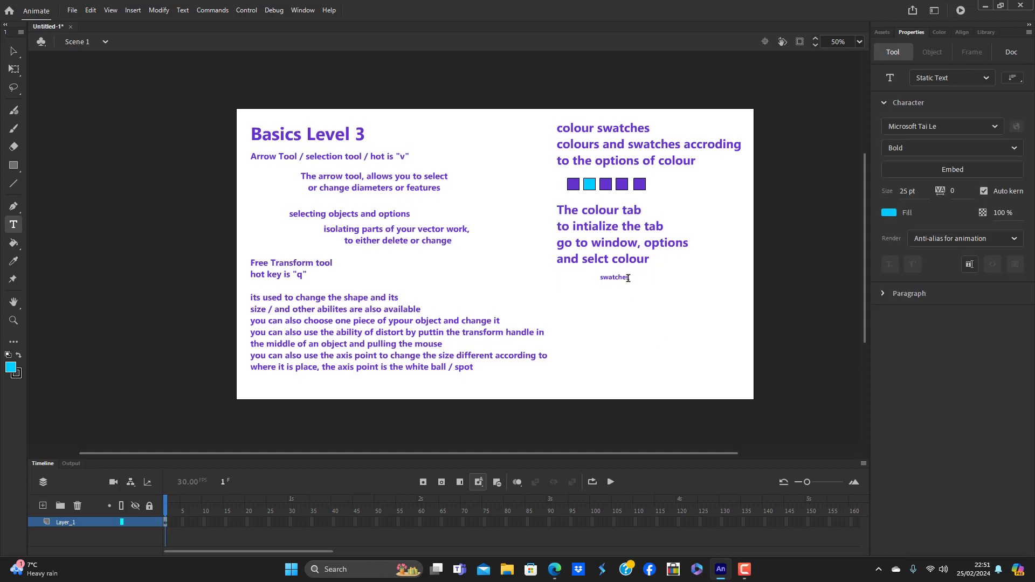
click(630, 278)
text(are alreday difined)
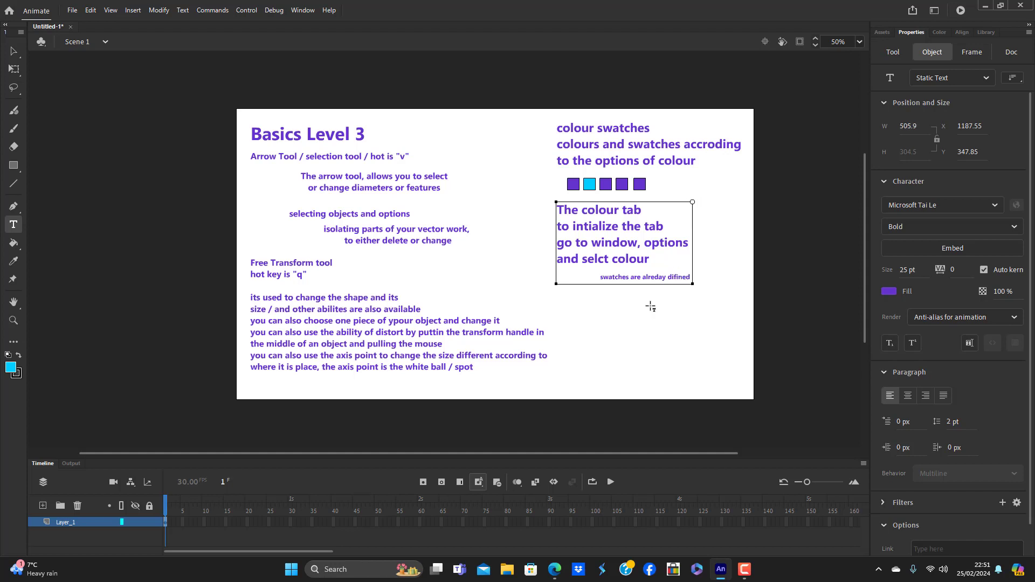
text(, and you can)
key(Return)
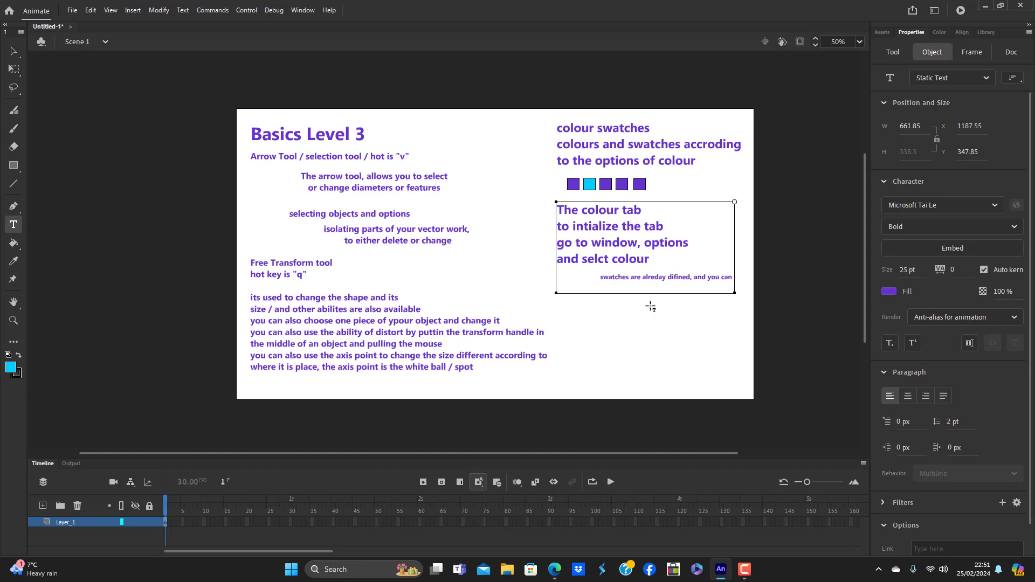
text(also add)
key(BackSpace)
key(BackSpace)
key(BackSpace)
text(olour swatches to you)
key(BackSpace)
key(BackSpace)
key(BackSpace)
text(ch window)
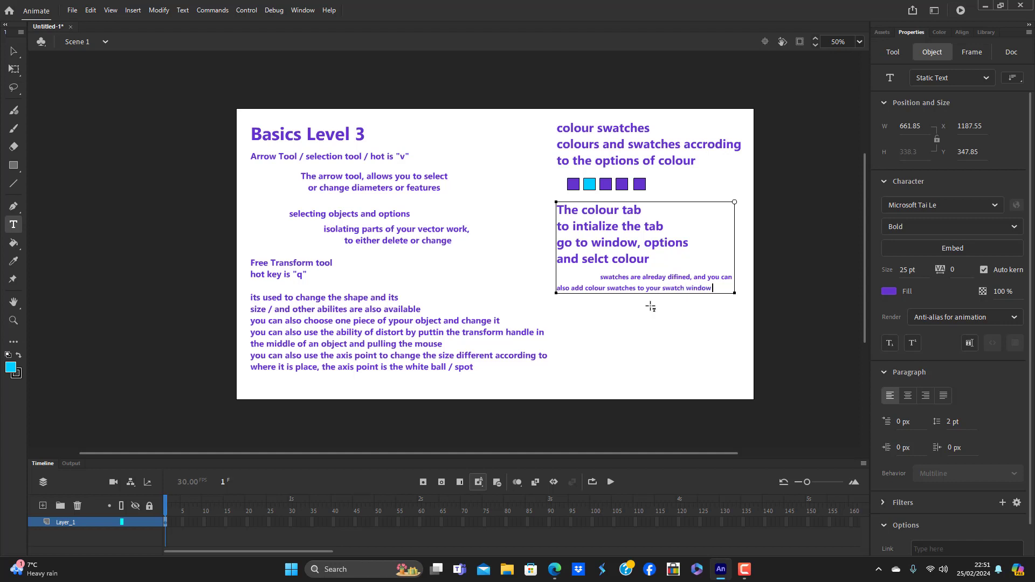
Step: Recolour the third swatch square to a light blue using the Color panel's colour field
click(11, 54)
click(675, 332)
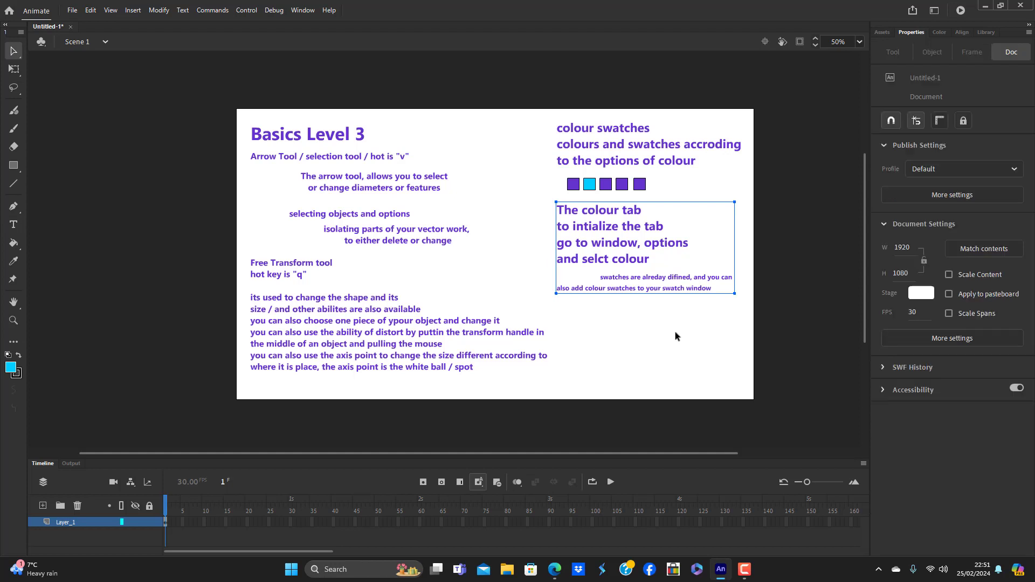
click(606, 186)
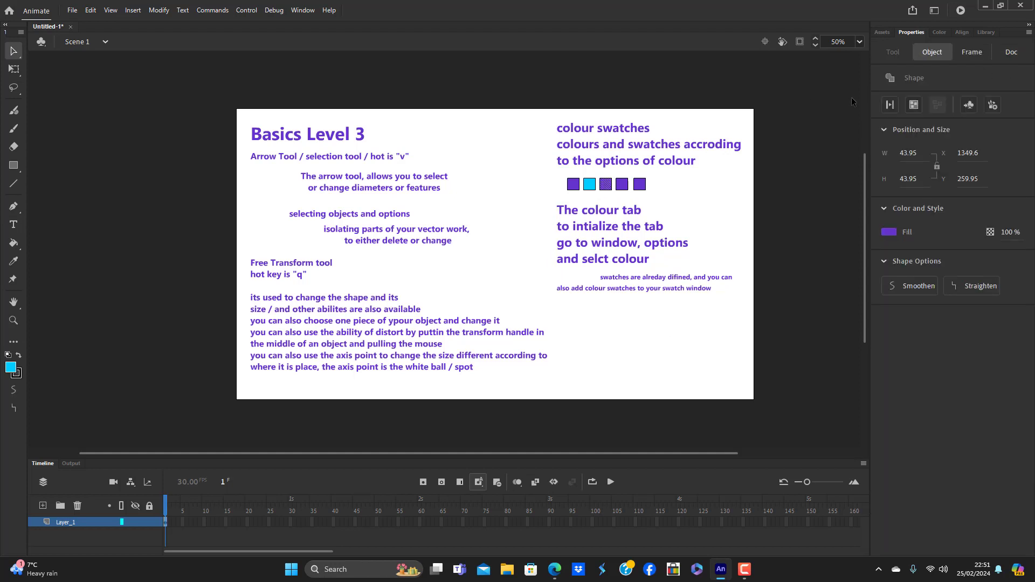
click(941, 33)
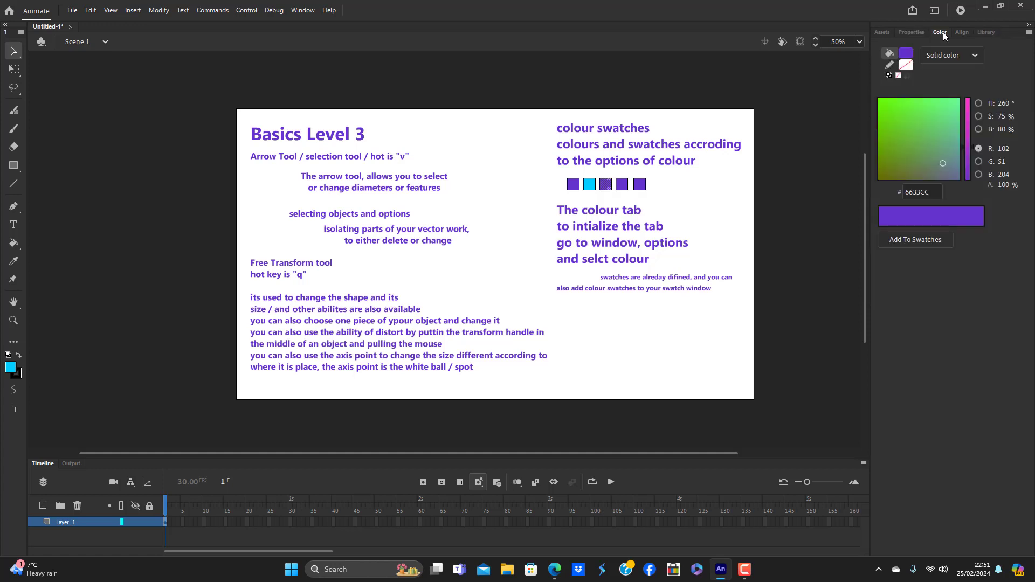
click(976, 55)
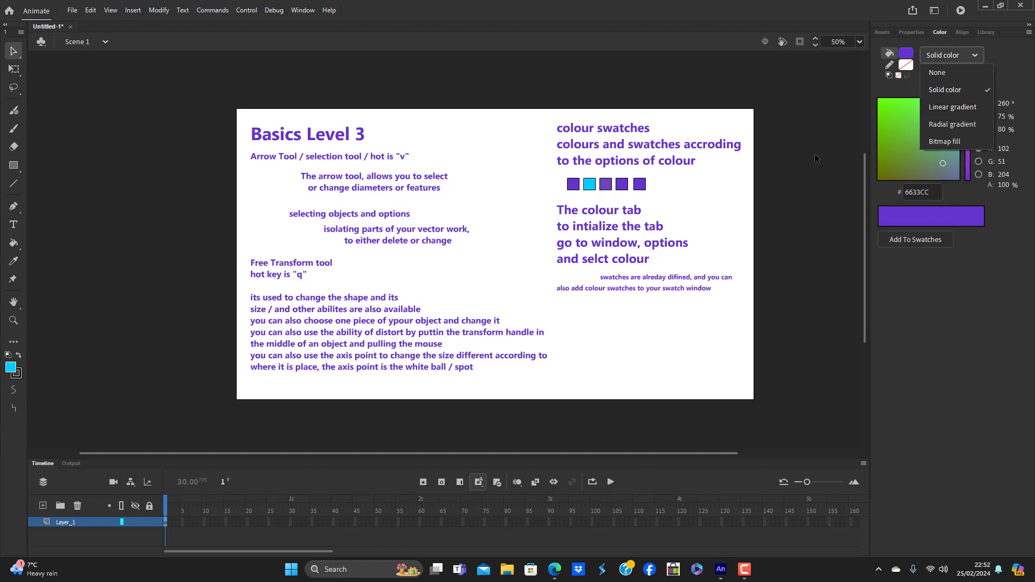
click(700, 199)
click(606, 187)
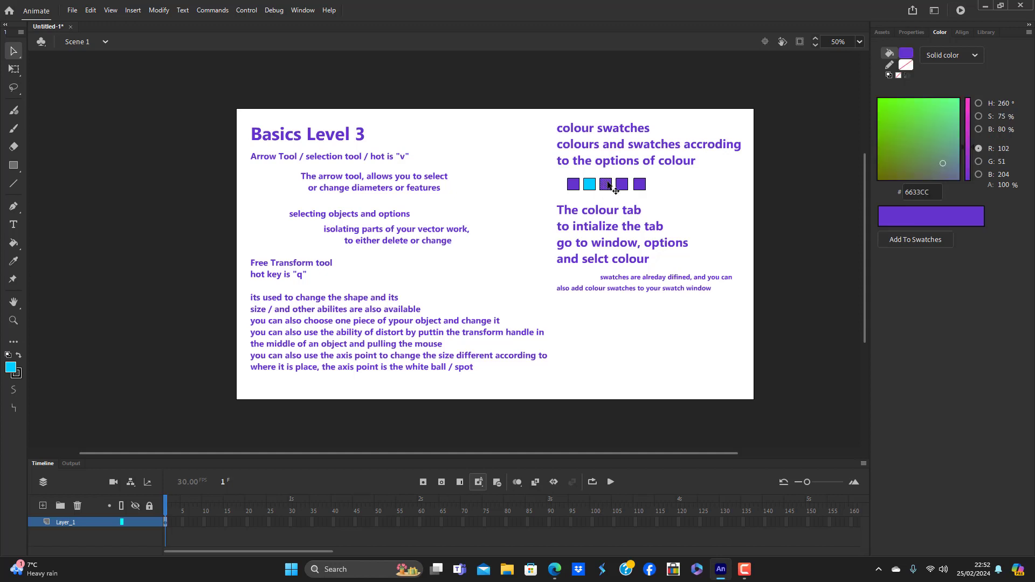
mouse_move(947, 156)
mouse_down()
mouse_move(947, 132)
mouse_move(924, 116)
mouse_move(934, 140)
mouse_move(947, 123)
mouse_up()
Step: Set the third swatch square to periwinkle blue #6677C7 in the Color panel
click(942, 142)
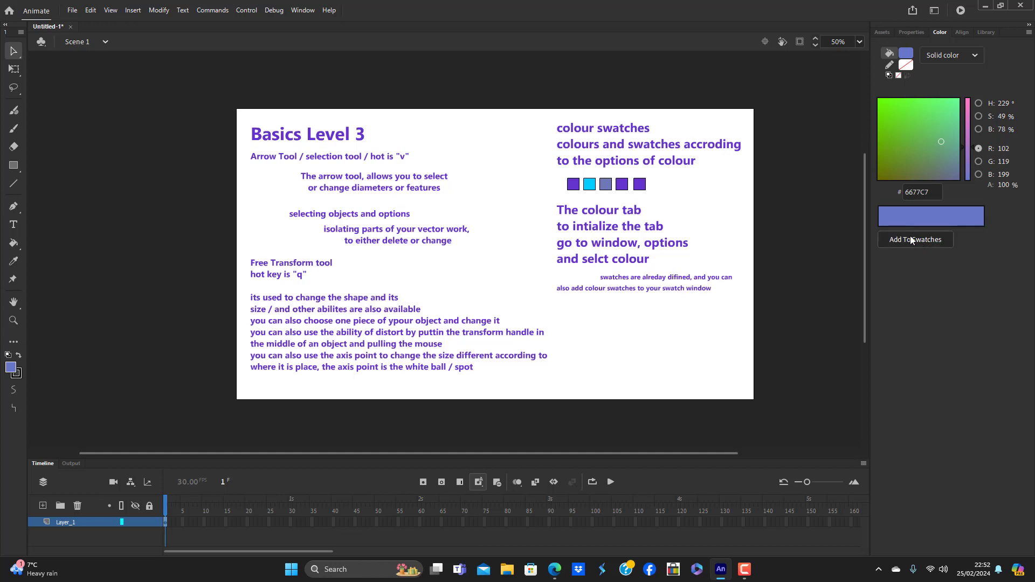
click(908, 57)
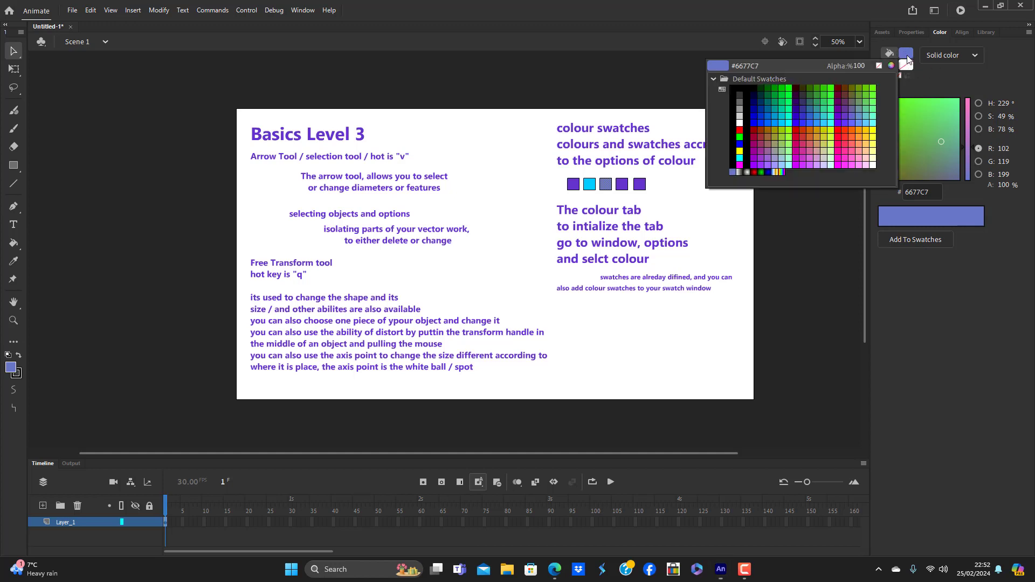
click(735, 172)
click(630, 193)
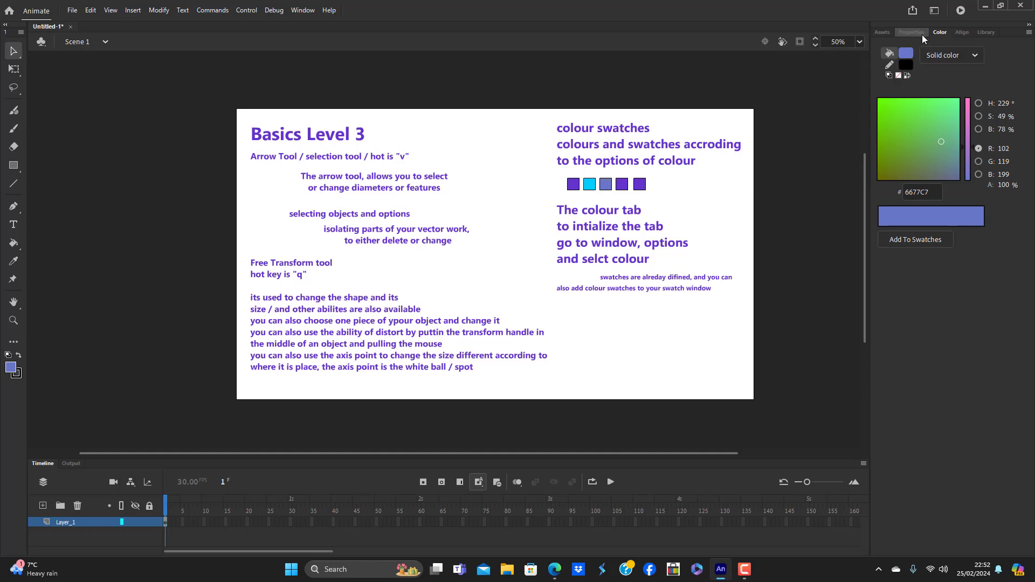
click(905, 54)
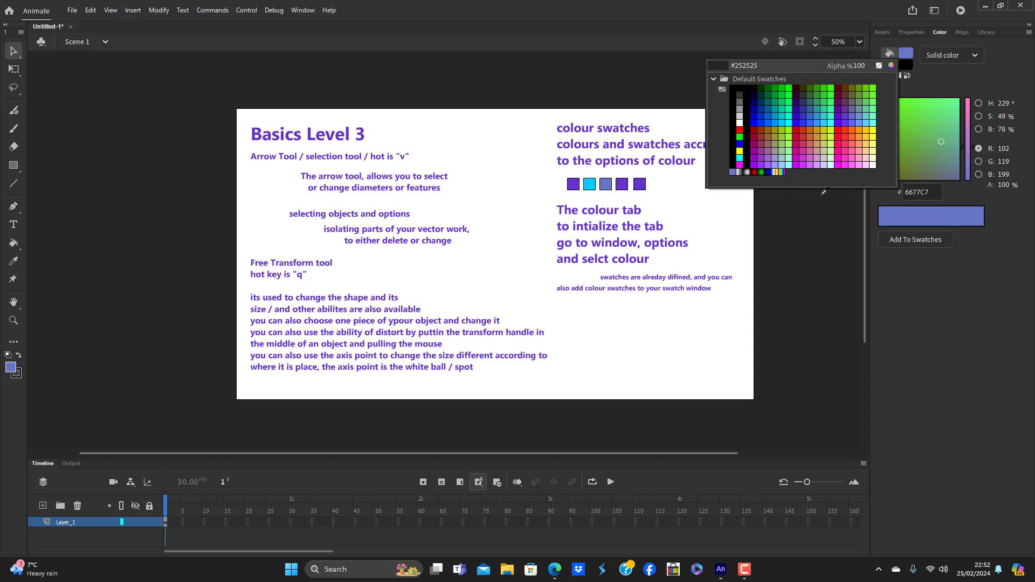
click(773, 197)
Step: Fill the fourth swatch square with dark grey #333333 from the Fill color swatches
click(624, 184)
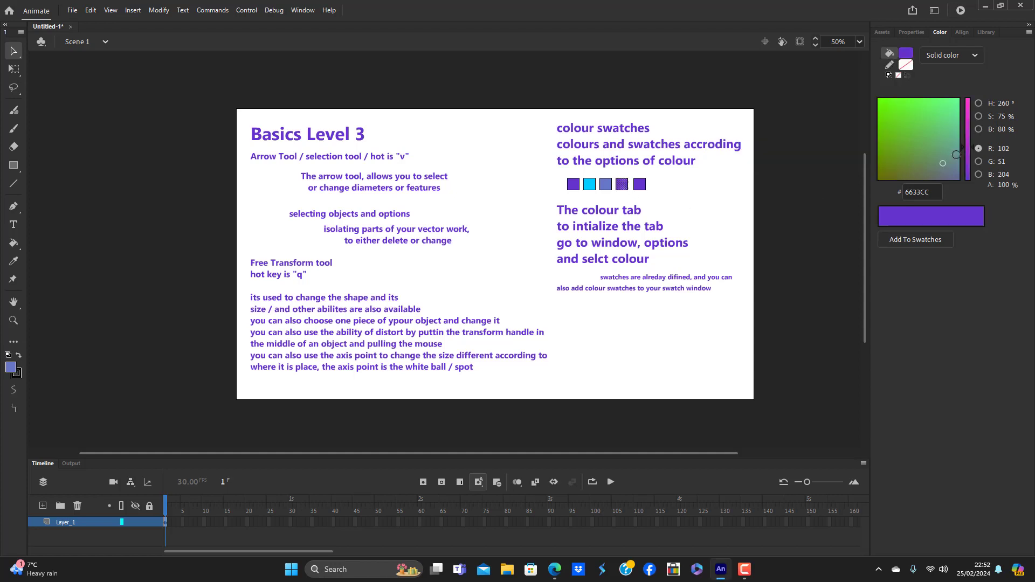
click(932, 117)
click(906, 53)
click(907, 54)
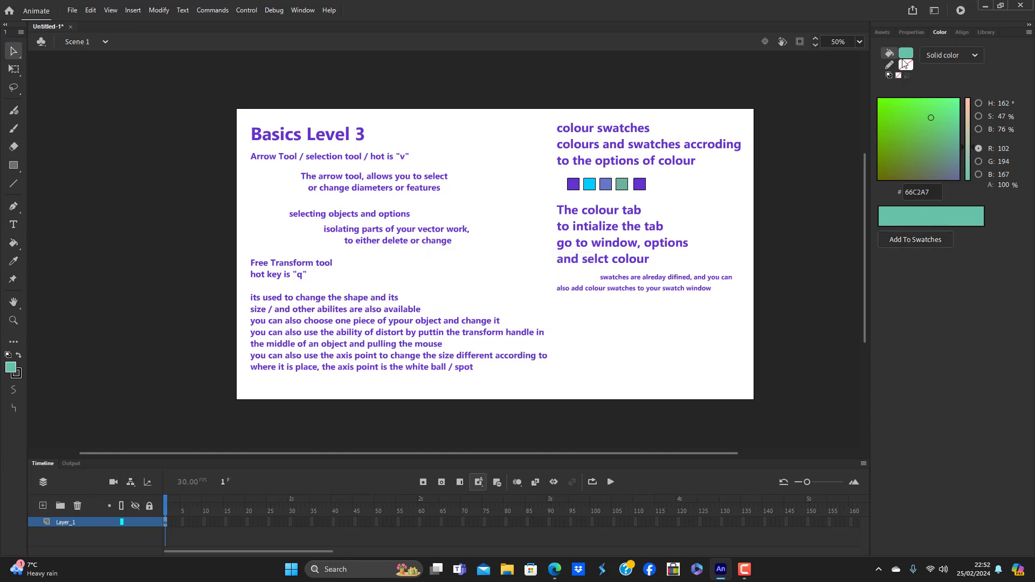
click(908, 54)
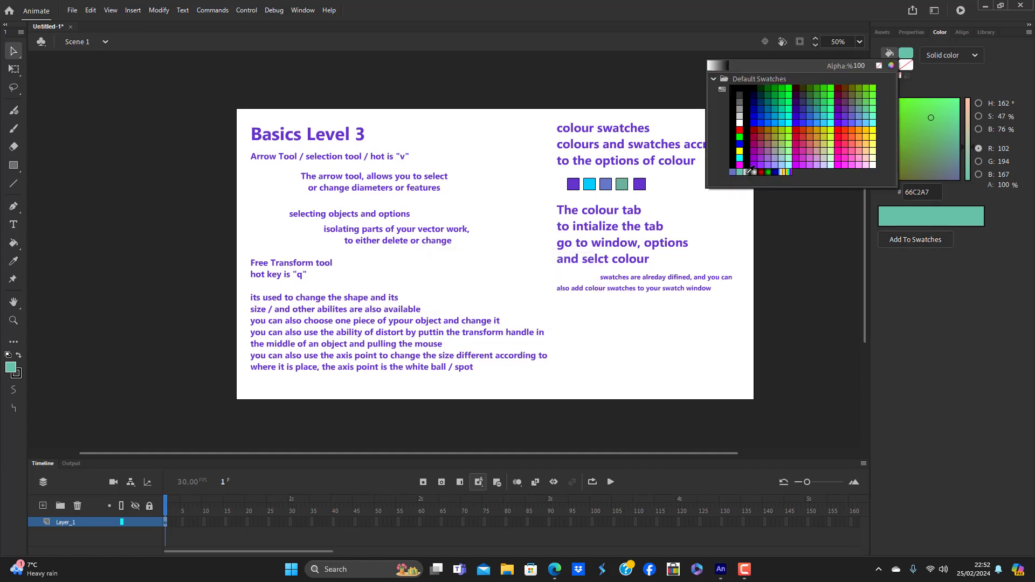
click(839, 170)
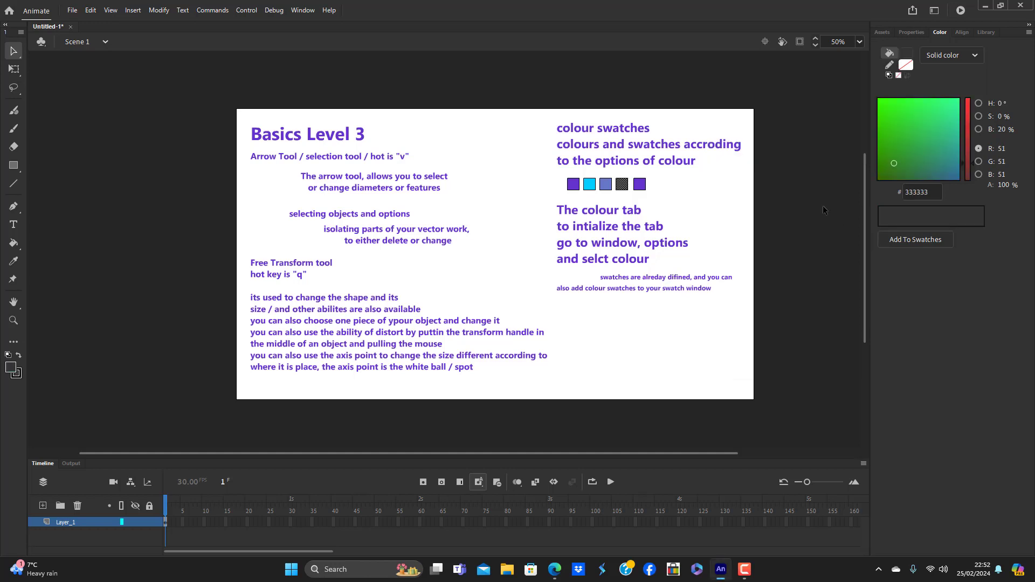
click(909, 55)
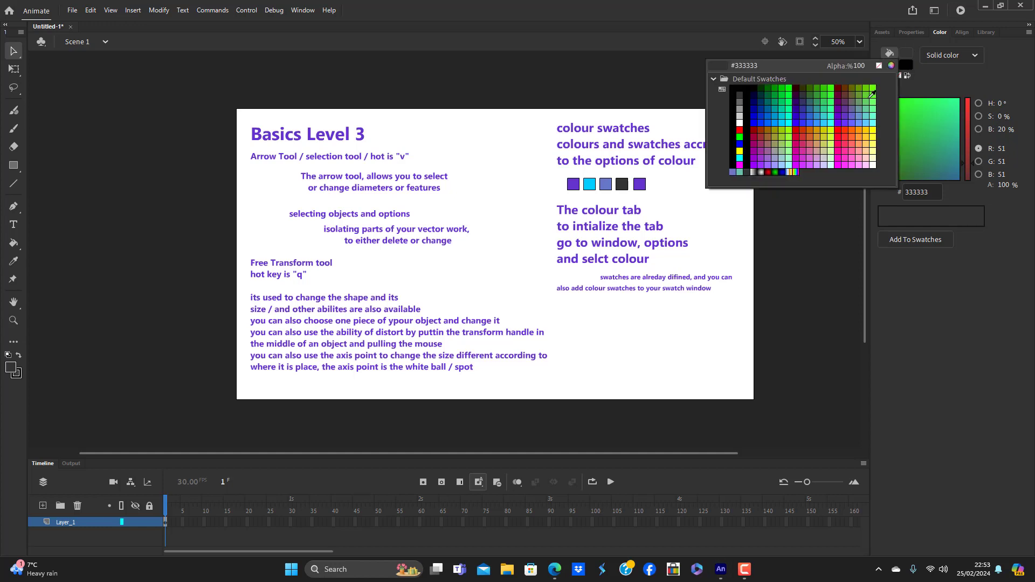
click(853, 202)
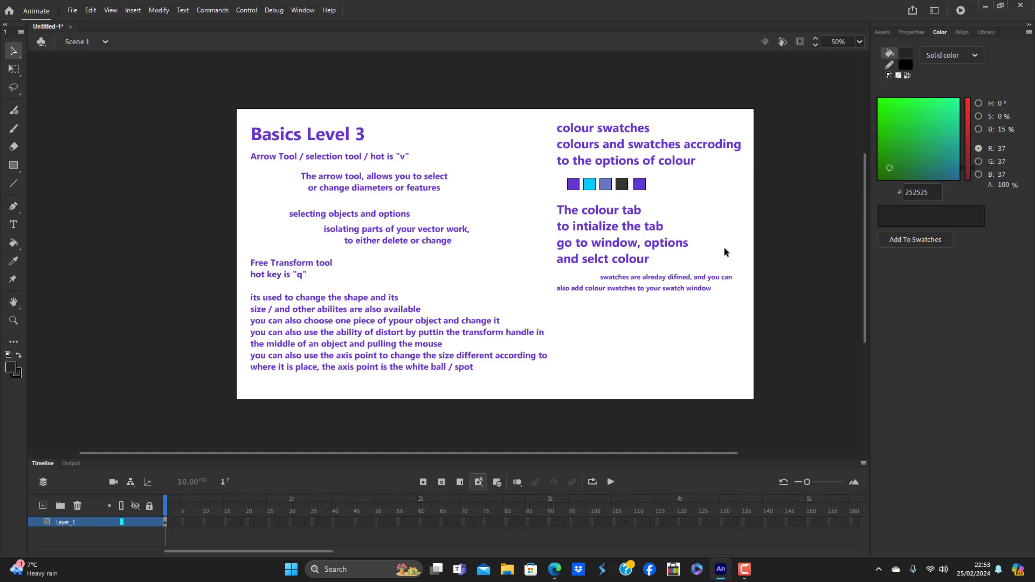
Step: Append 'according to your swatch colour pannel, press add swatch' and 'and then save!' to the note
double_click(711, 288)
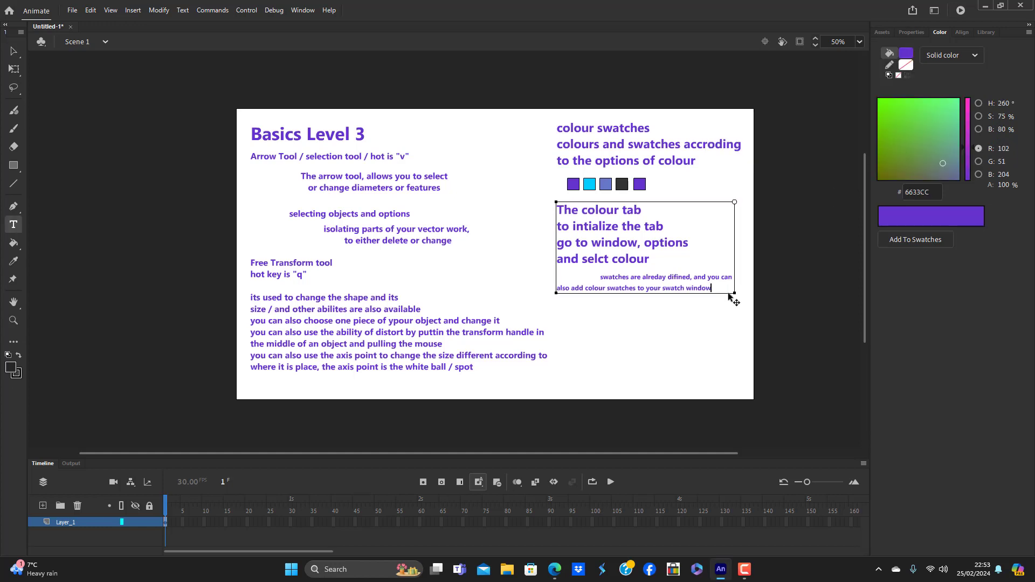
key(Return)
text(ac)
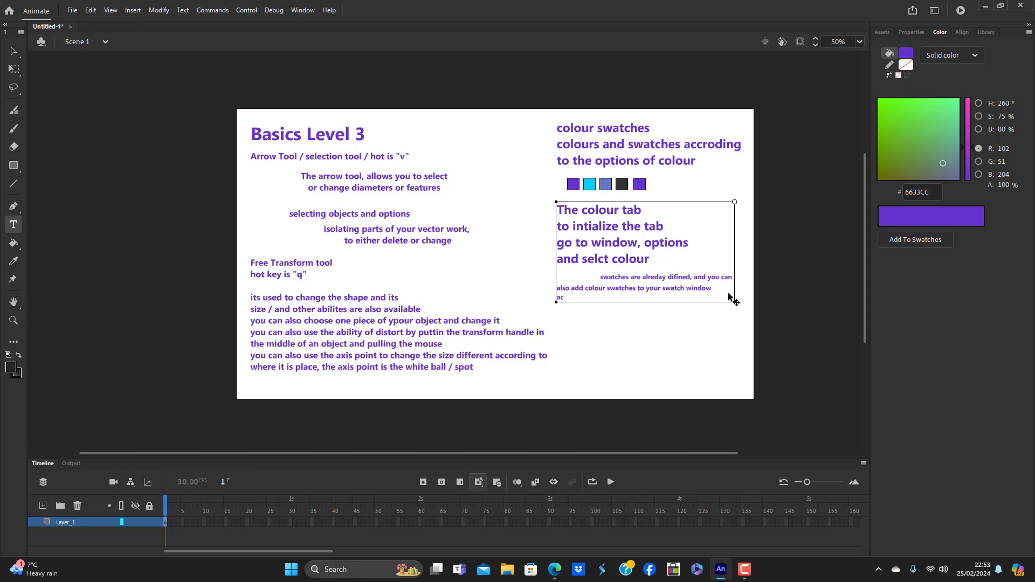
text(ordinging to your swatch colour pannel, press)
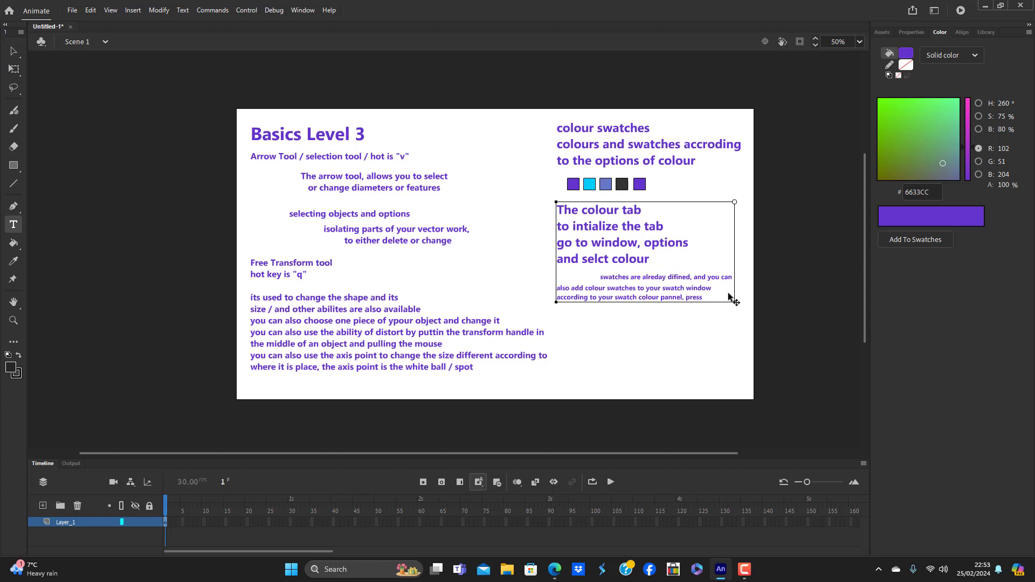
text( add swatch)
key(Return)
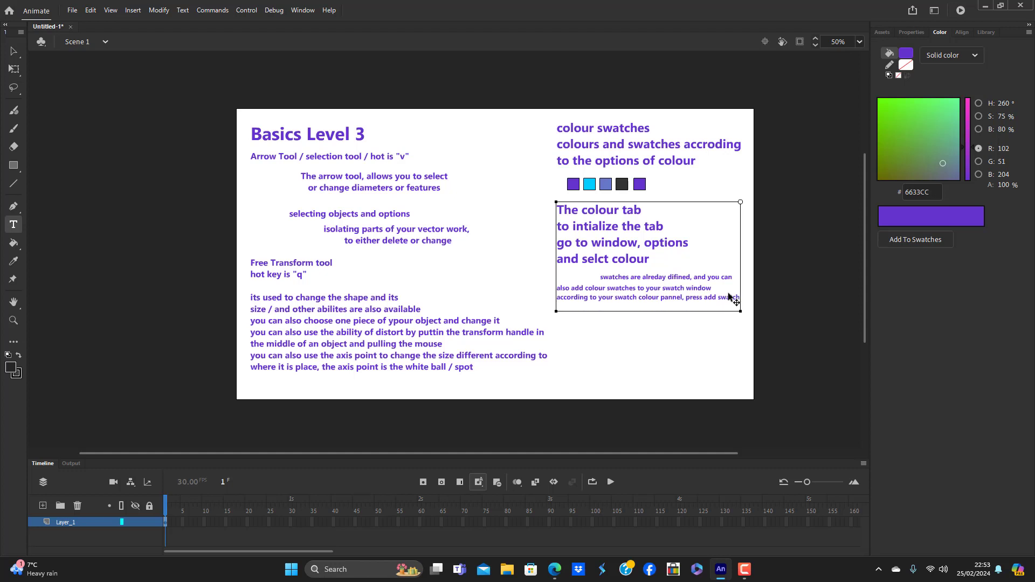
text(and then save!)
click(906, 53)
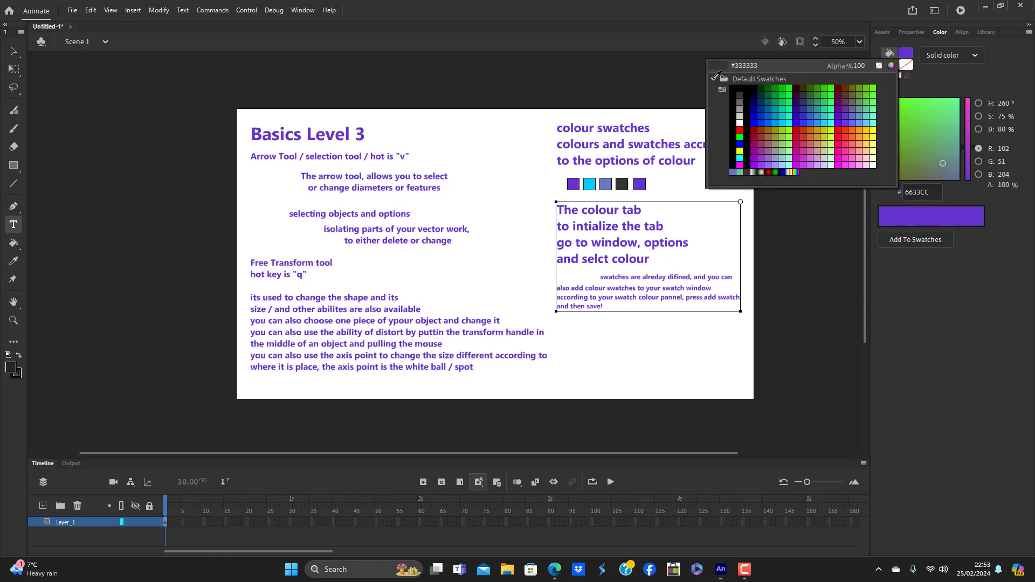
key(Escape)
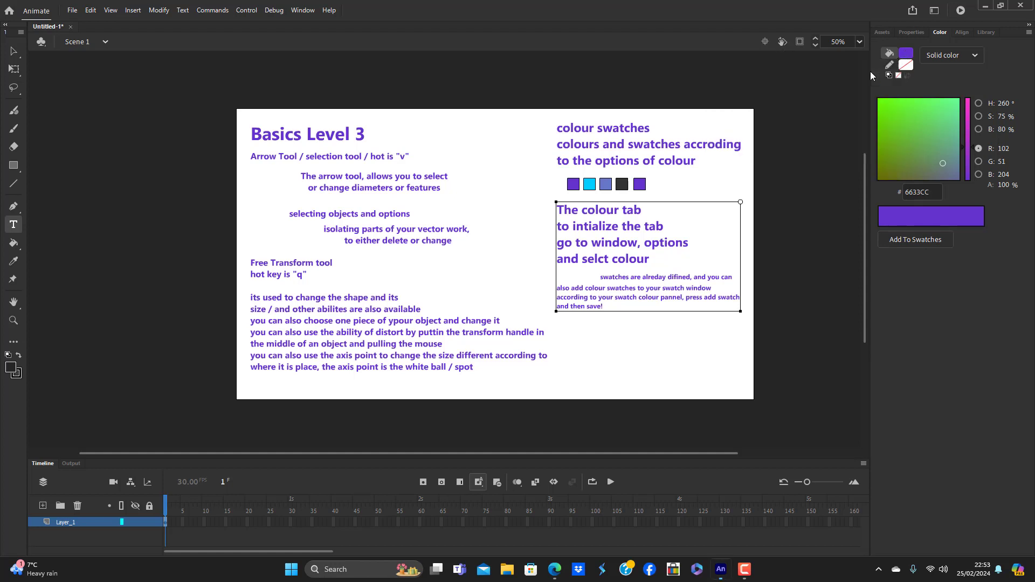
click(707, 339)
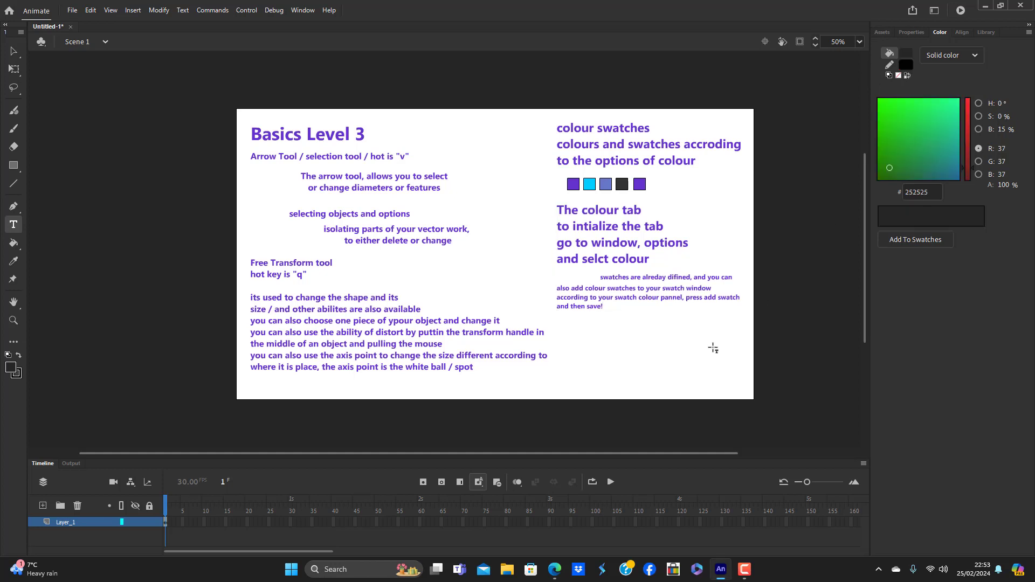
click(13, 51)
click(342, 178)
double_click(343, 178)
double_click(452, 242)
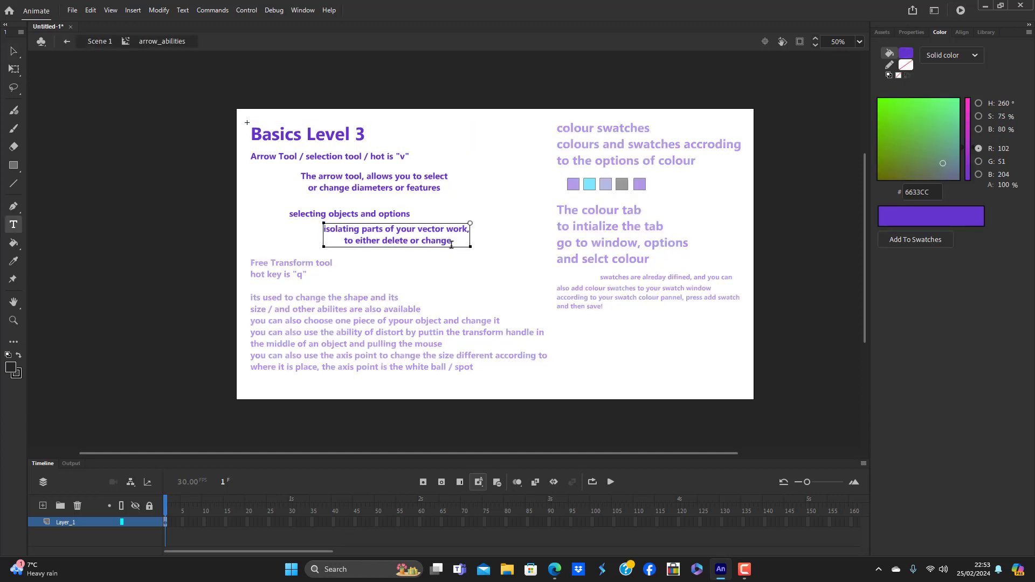
shift+click(399, 237)
click(83, 179)
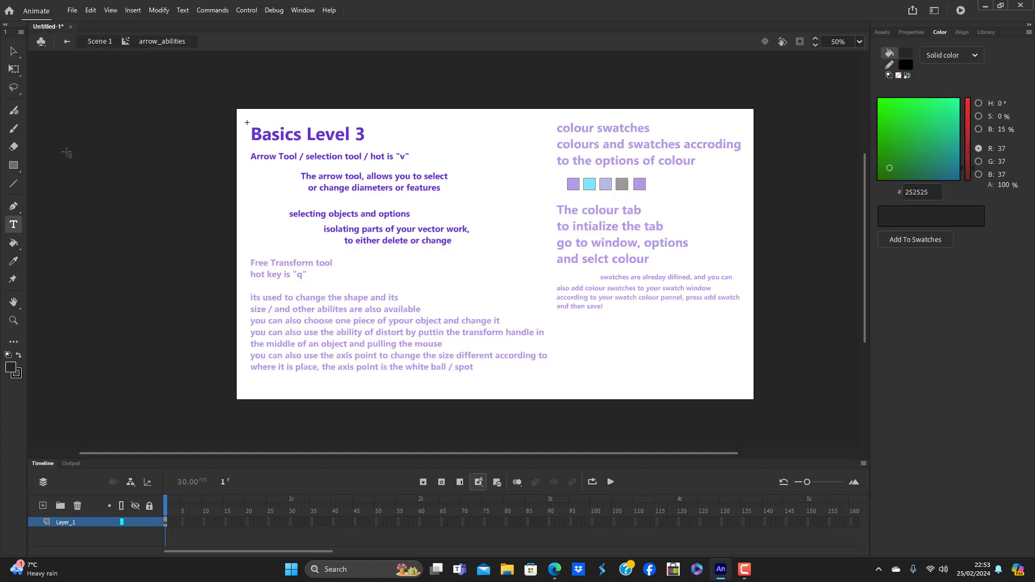
click(14, 51)
double_click(147, 207)
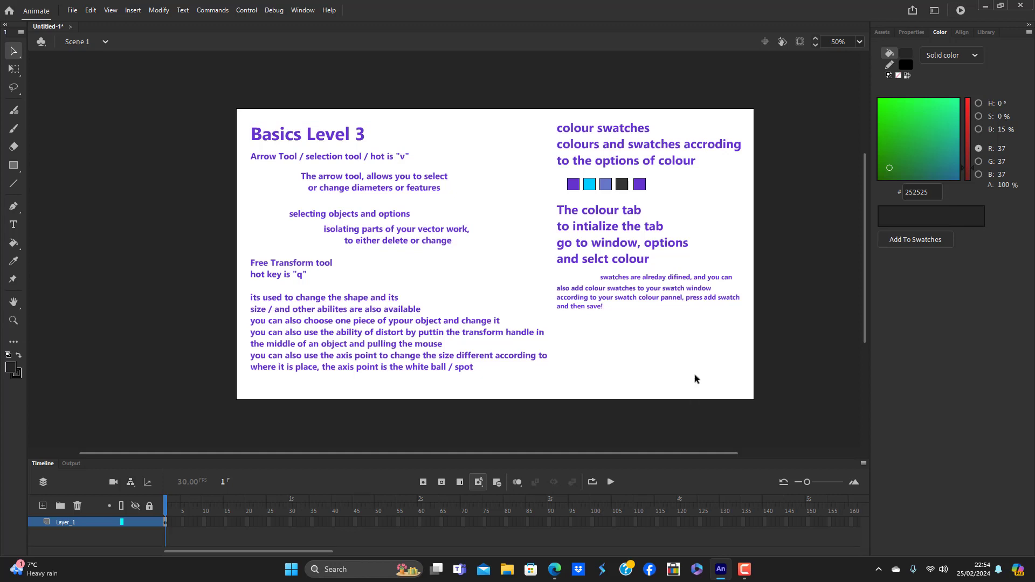
click(14, 224)
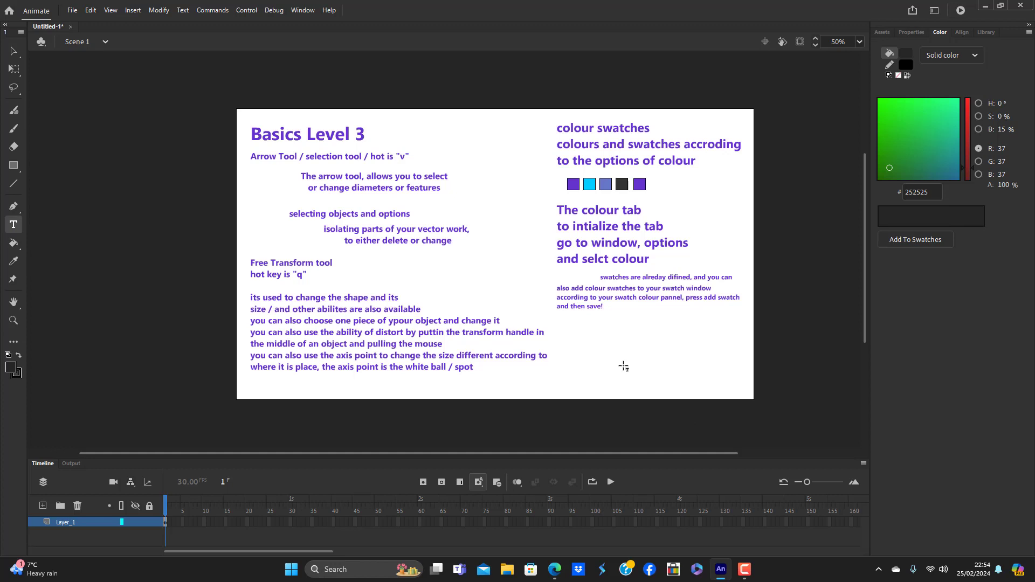
Step: Type a lower-right text note: 'these tools are now explained' / 'these notes are defined'
click(624, 366)
text(K)
key(Caps_Lock)
text(eep)
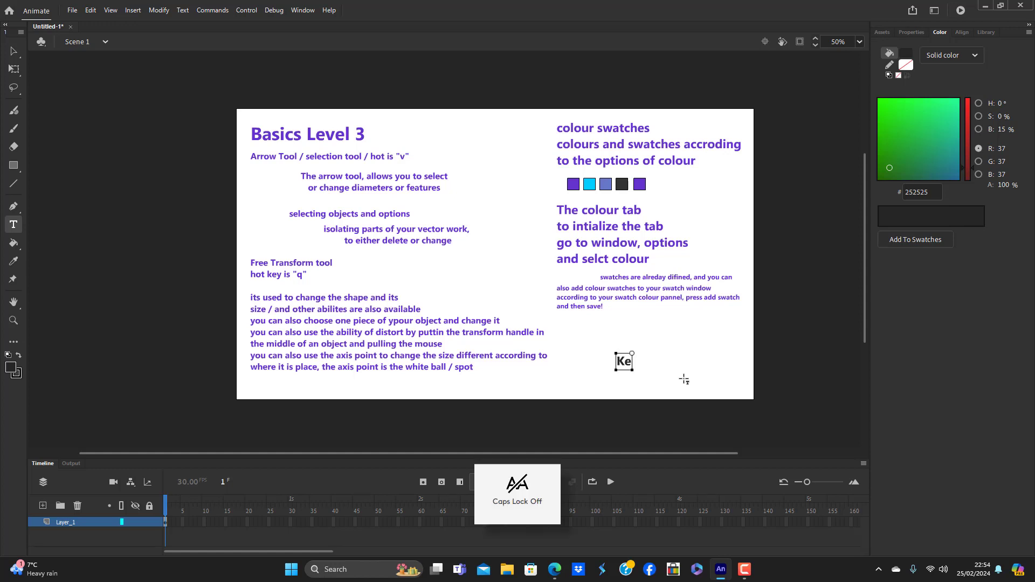
key(BackSpace)
key(BackSpace)
key(BackSpace)
key(BackSpace)
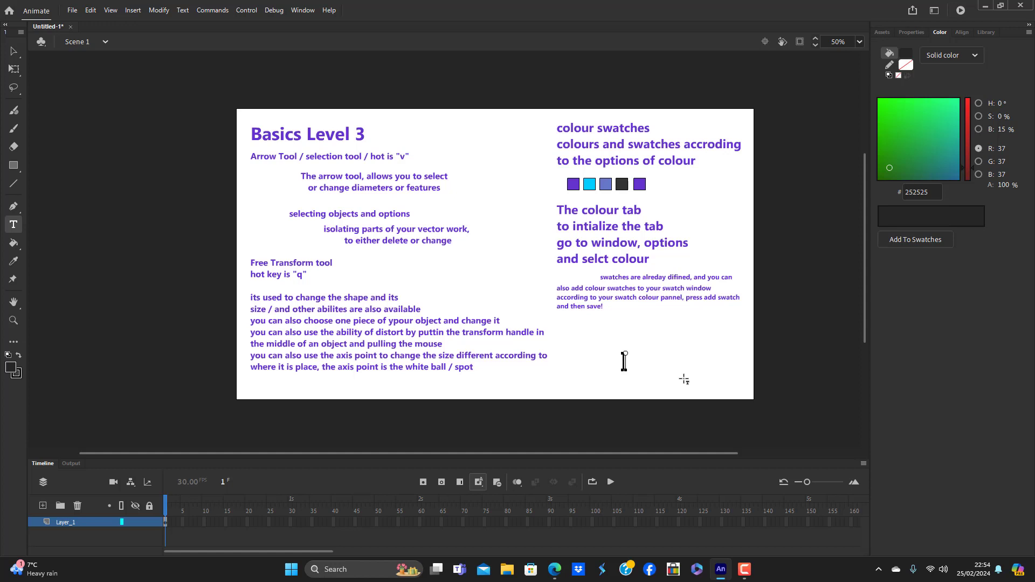
text(these tools are now ex)
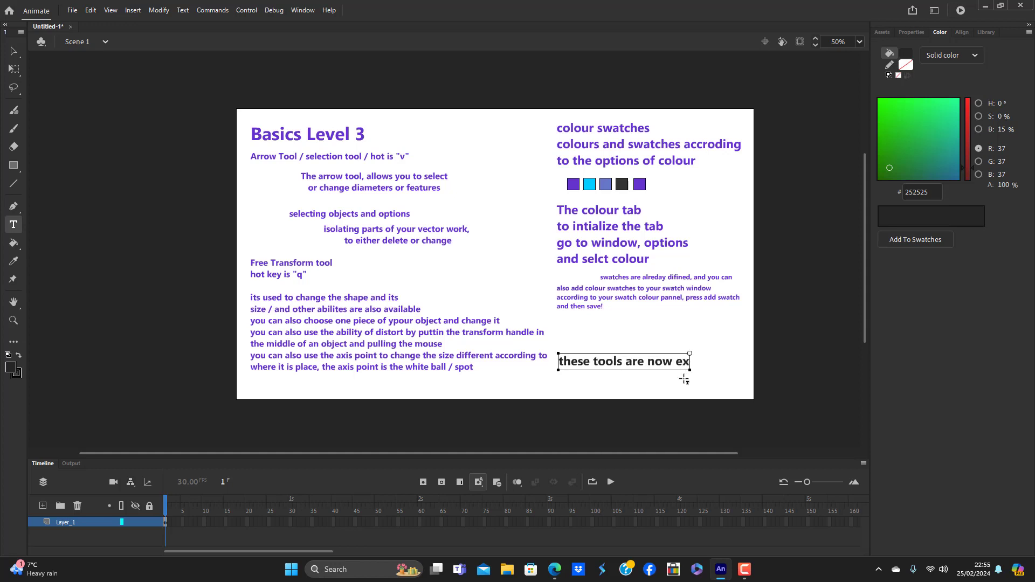
text(plained)
key(Return)
text(these note)
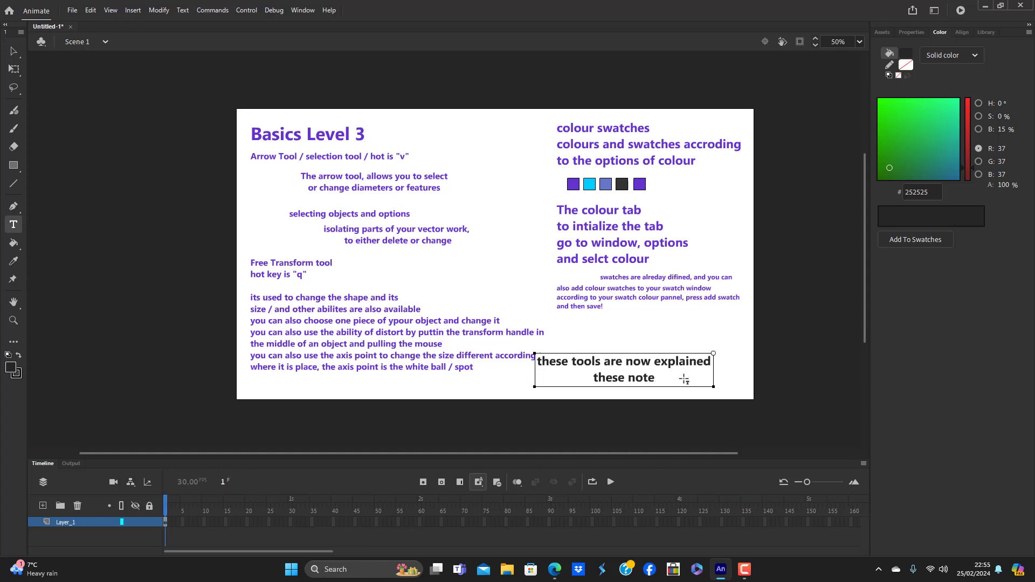
text(s are defi)
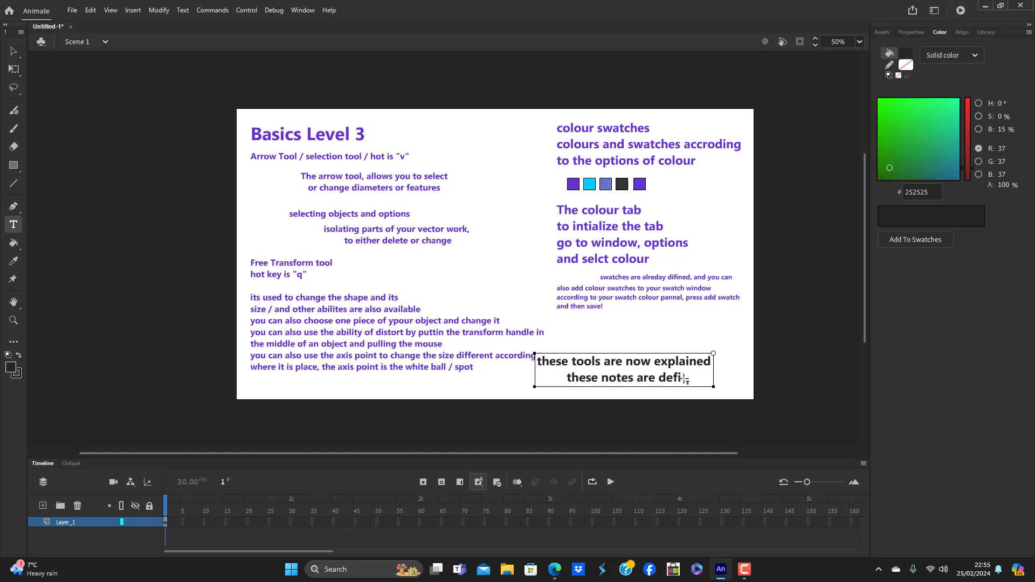
text(ned)
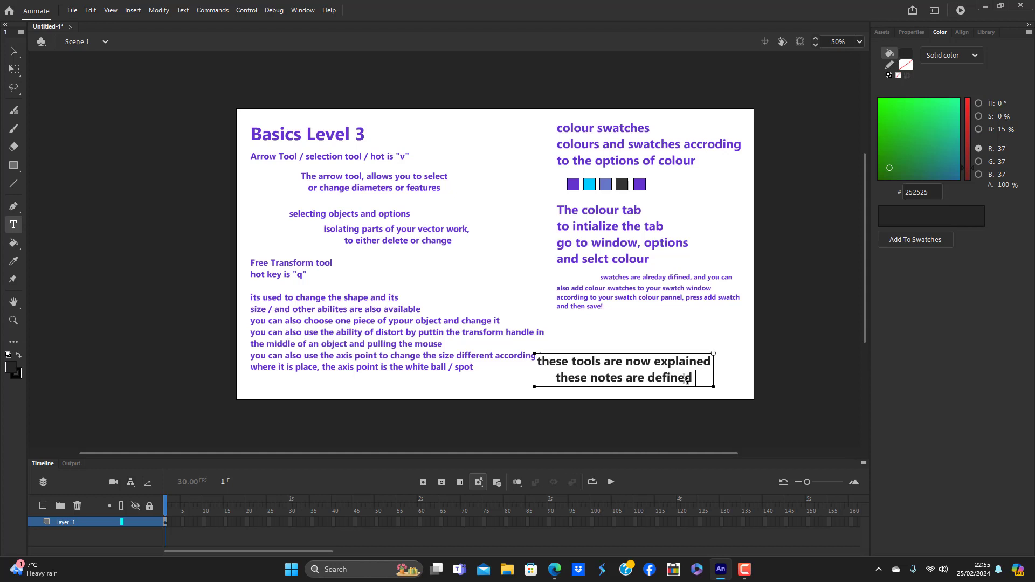
Step: Capitalise the note's first letter so it begins 'These tools'
click(540, 356)
key(BackSpace)
key(Caps_Lock)
text(T)
key(Caps_Lock)
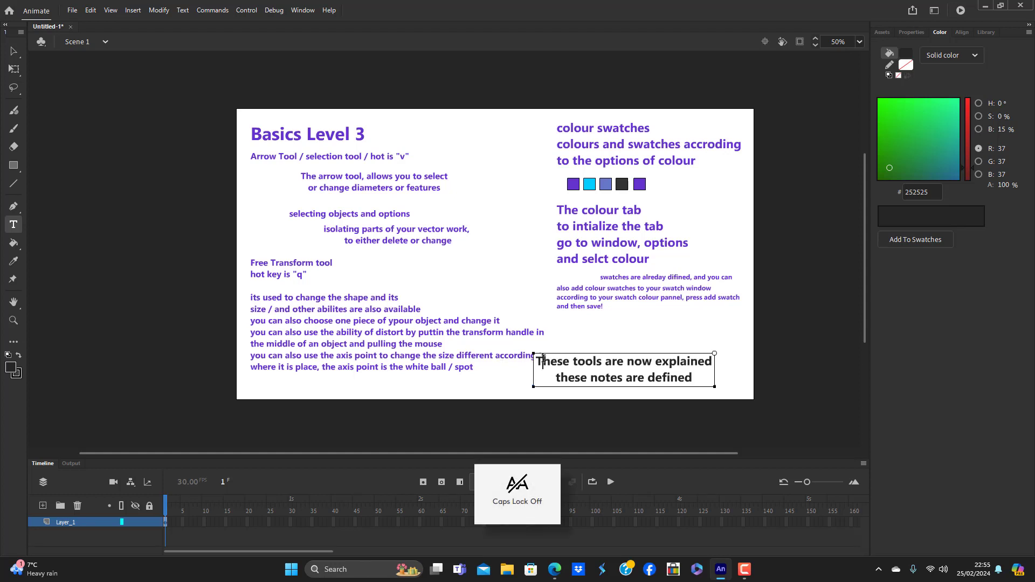
Step: Move the two-line note lower under the swatch paragraph and reduce it from 46 pt to 34 pt
click(12, 54)
mouse_move(598, 362)
mouse_down()
mouse_move(615, 361)
mouse_move(623, 340)
mouse_up()
click(654, 431)
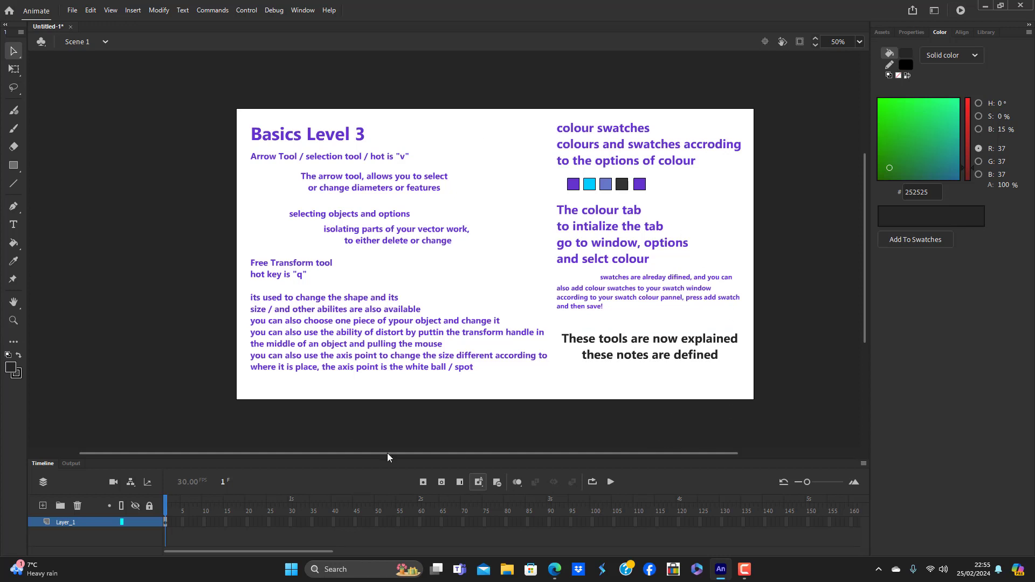
click(630, 359)
drag(630, 360, 637, 383)
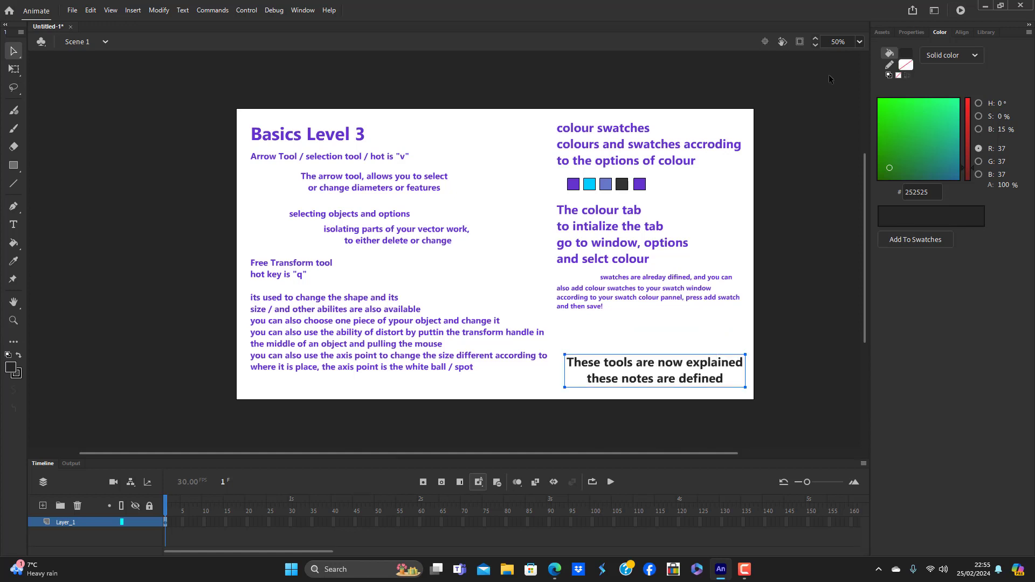
click(912, 33)
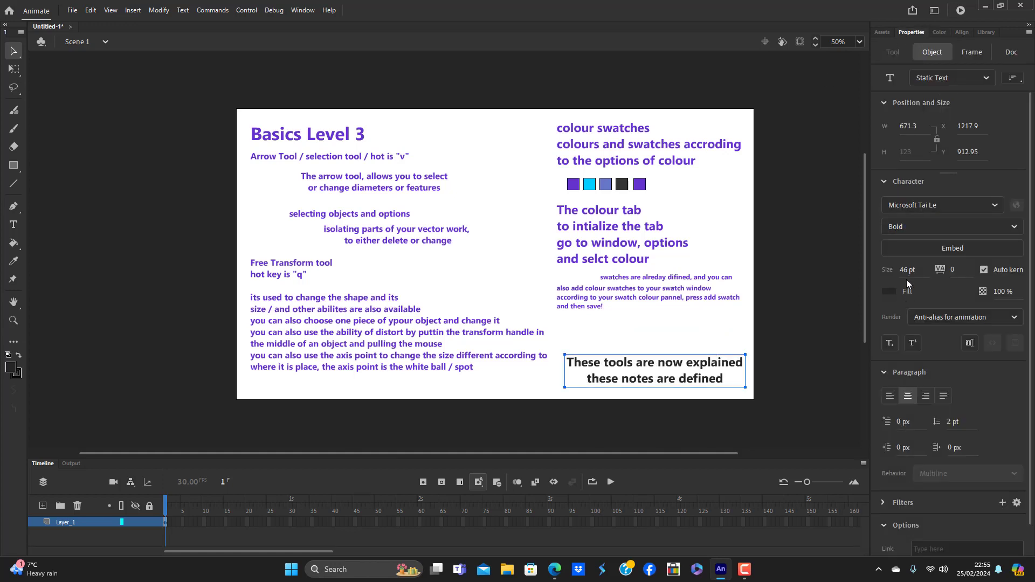
drag(908, 276, 909, 283)
click(814, 329)
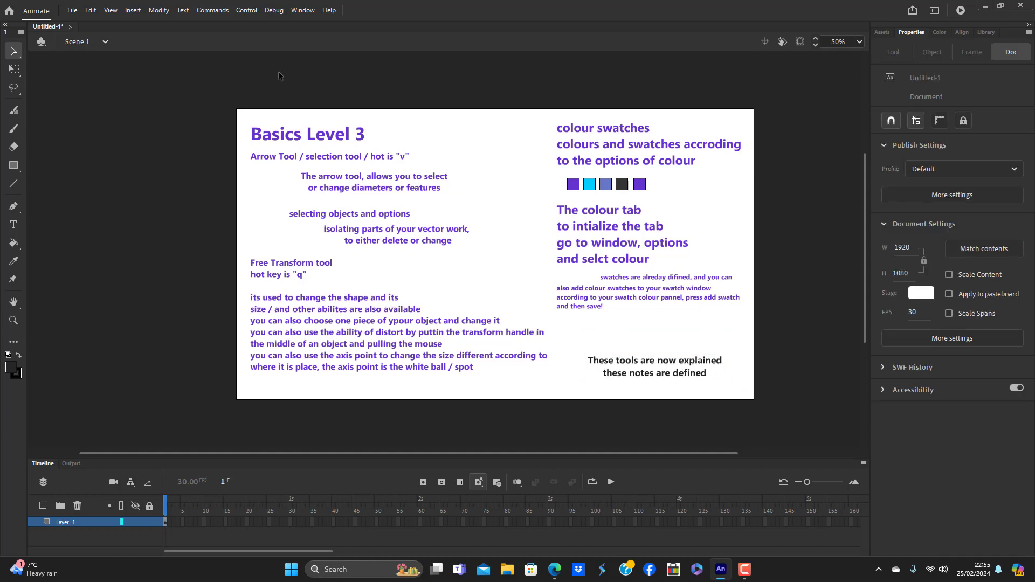
Step: Save As 'basics recall and notes provided.fla' in the anime pictures developing media folder
click(72, 11)
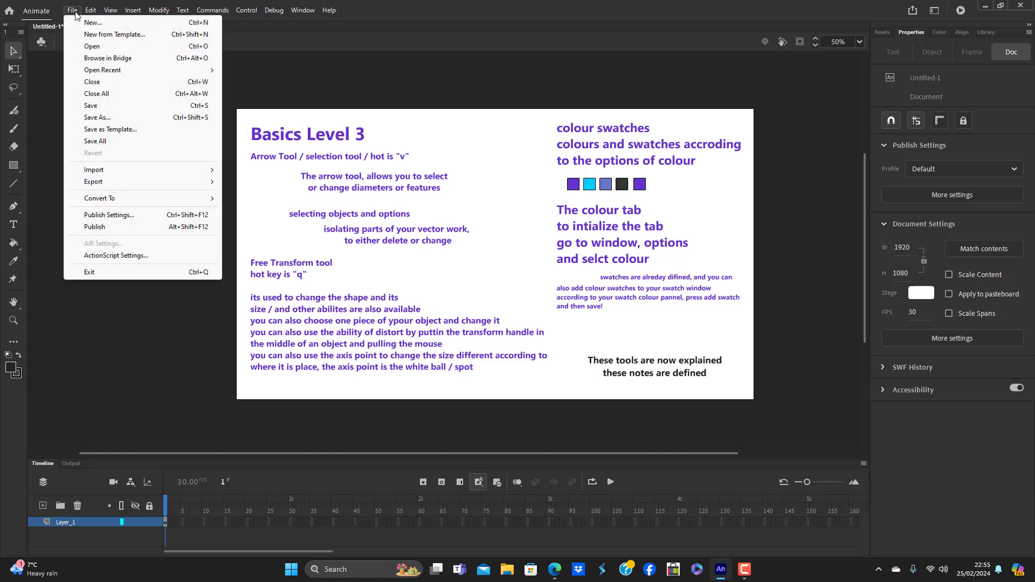
click(104, 116)
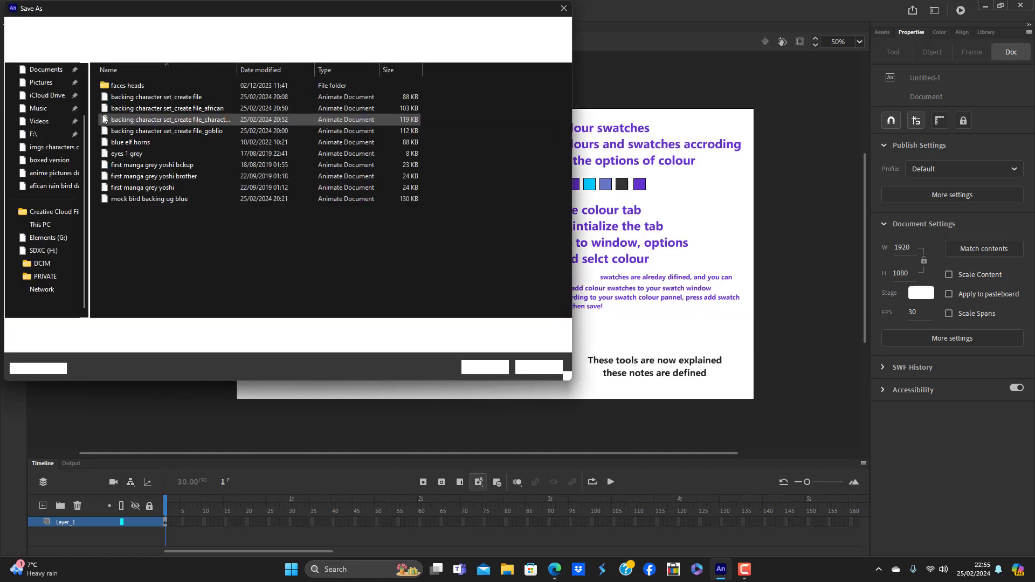
key(BackSpace)
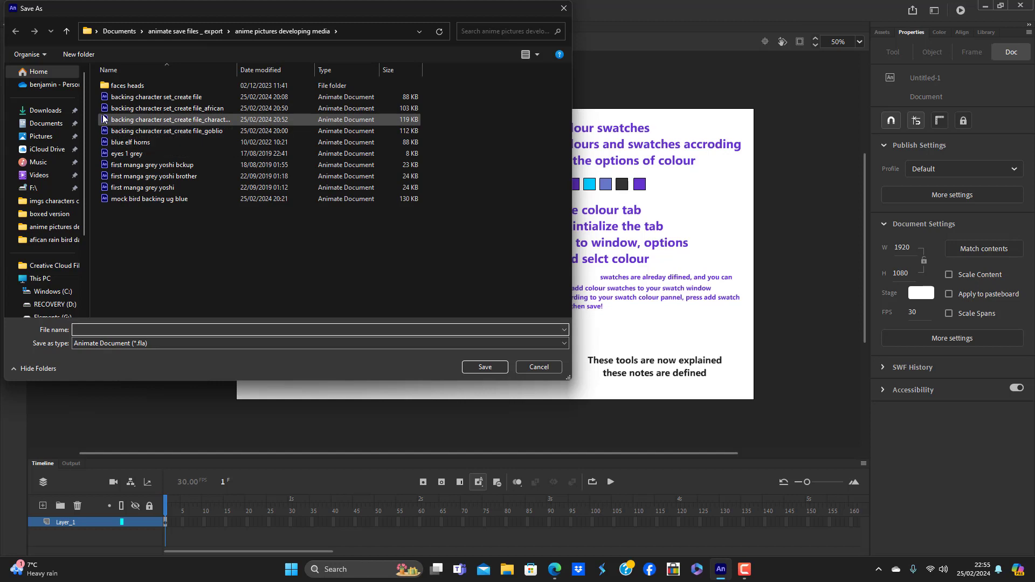
text(basics recall and notes provided)
key(Return)
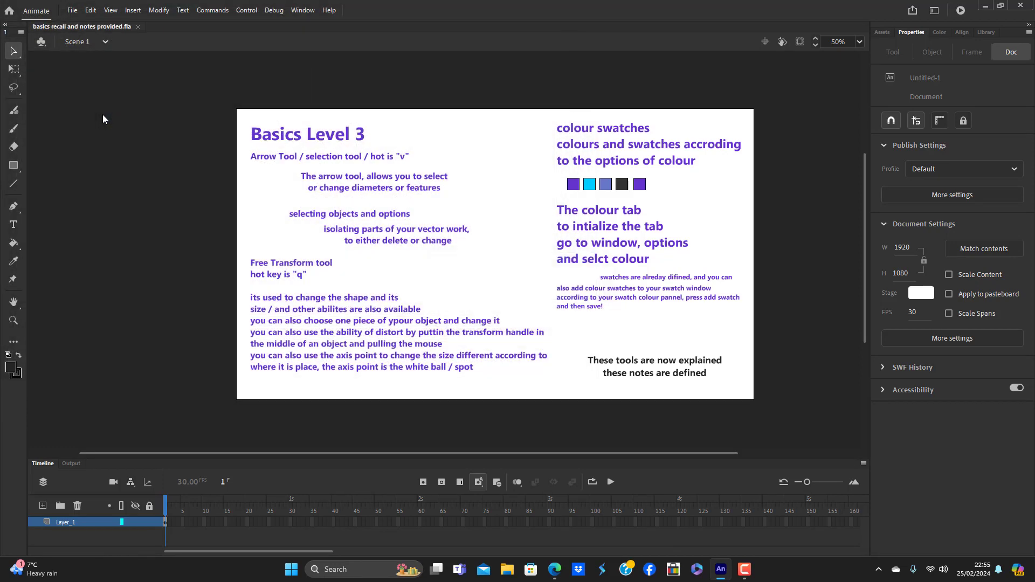
Step: Edit the title symbol's text from 'Basics Level 3' to 'Basics notes provided', returning to Scene 1
double_click(367, 138)
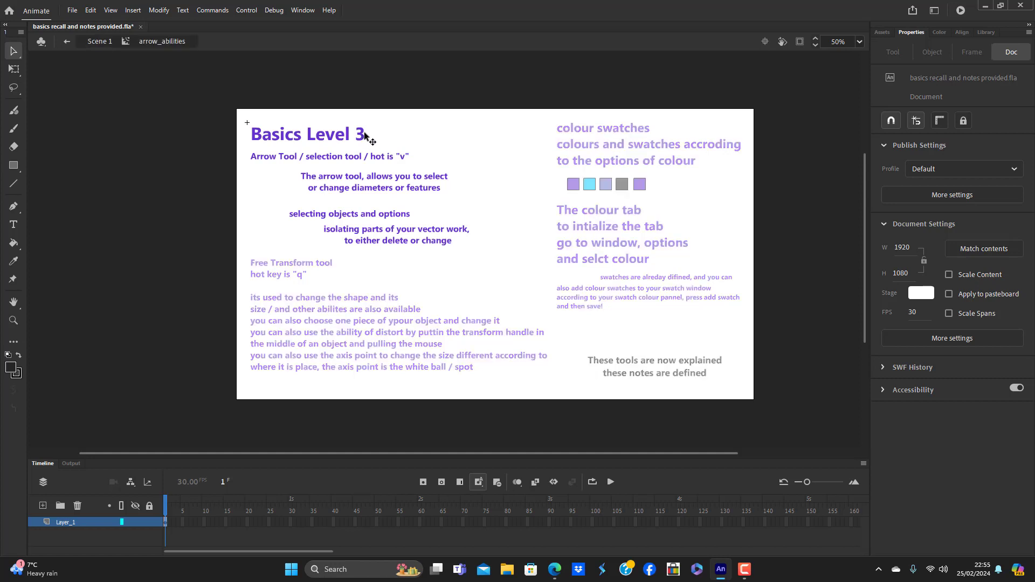
double_click(363, 135)
key(BackSpace)
key(BackSpace)
key(BackSpace)
key(BackSpace)
key(BackSpace)
key(BackSpace)
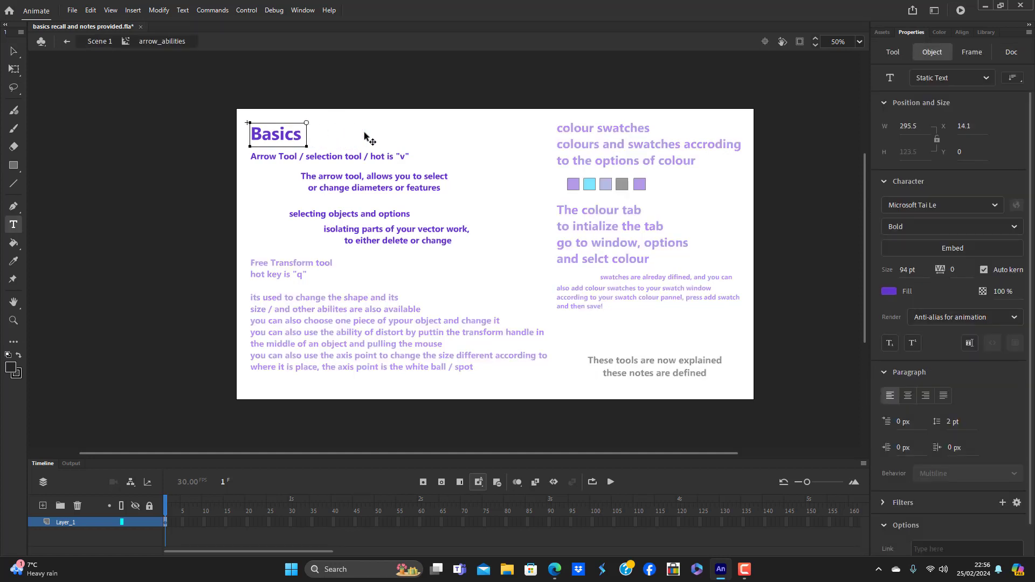
text(notes prov)
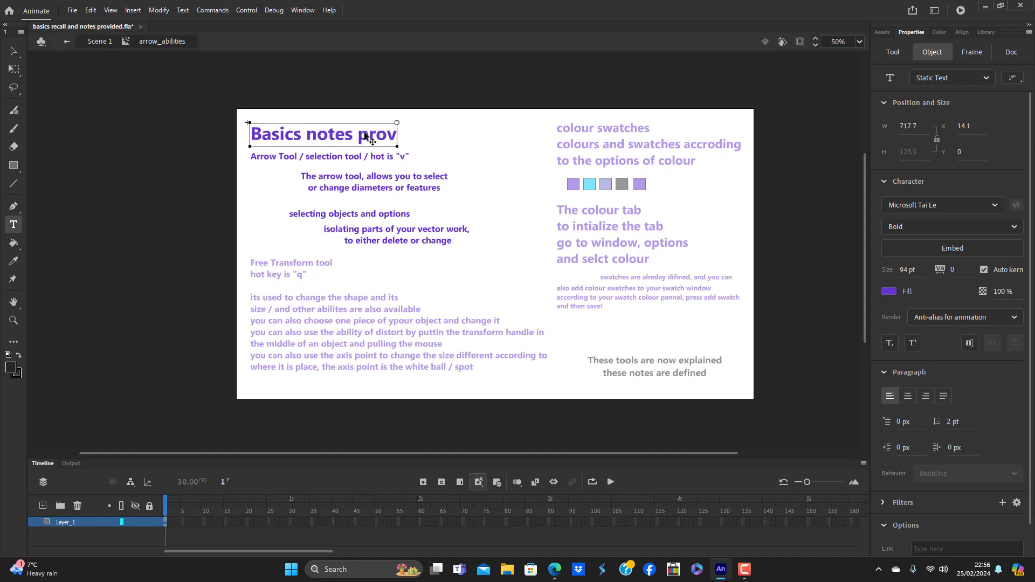
text(ided)
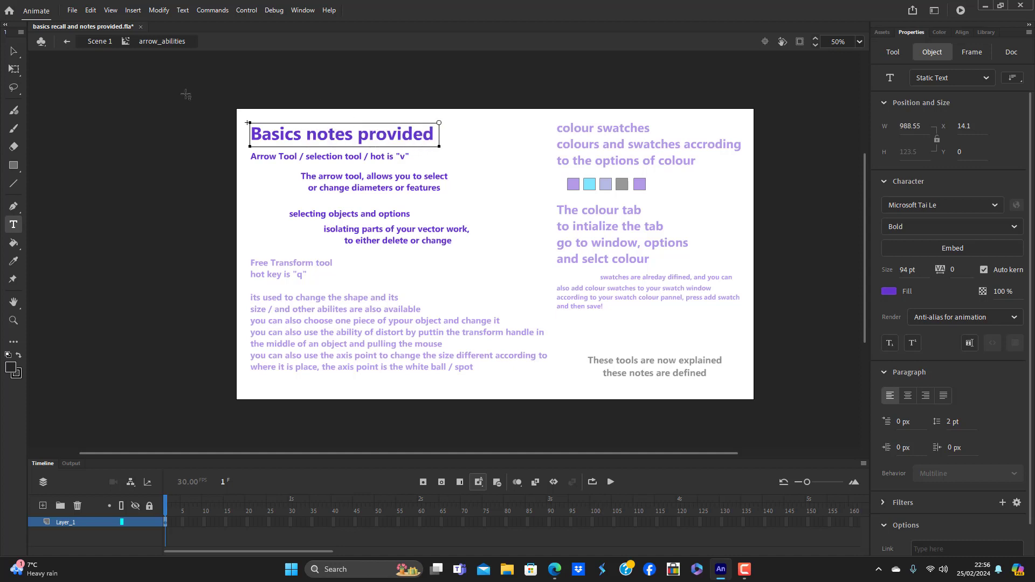
click(17, 53)
click(127, 192)
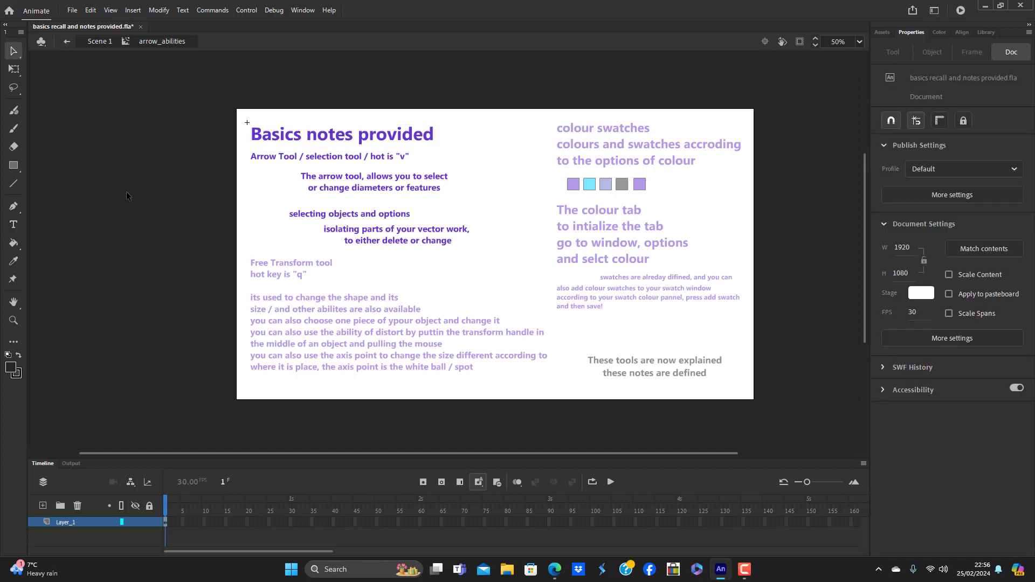
double_click(126, 192)
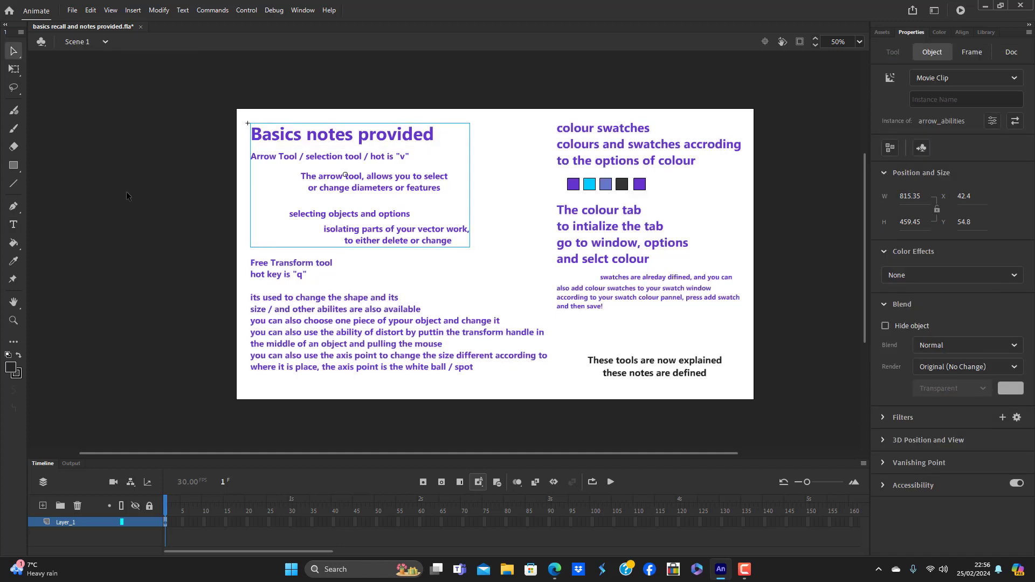
Step: Save the document and export the stage as PNG-24 'basics-recall-and-notes-provided' into Pictures
click(72, 10)
click(113, 100)
click(72, 10)
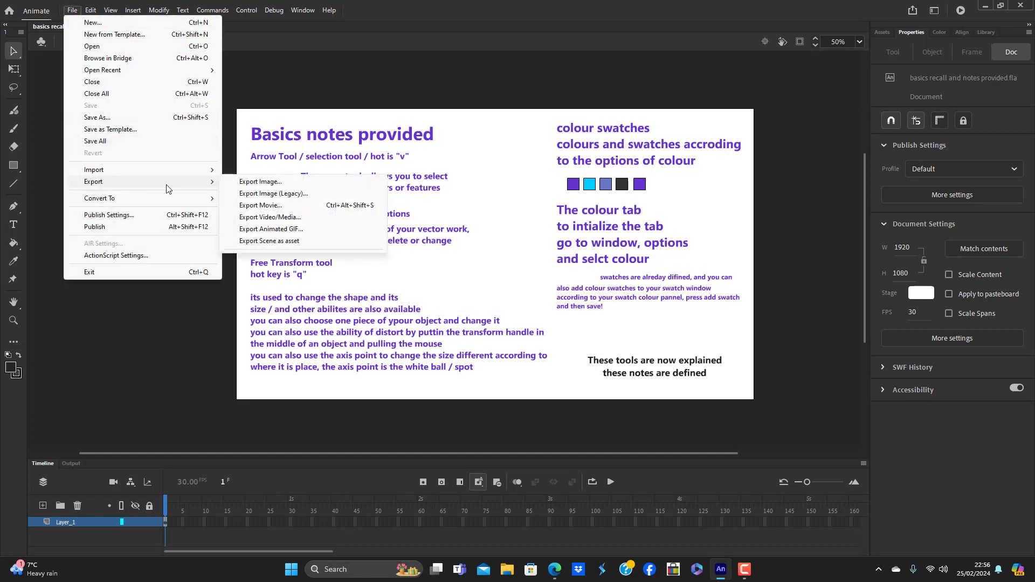
click(257, 189)
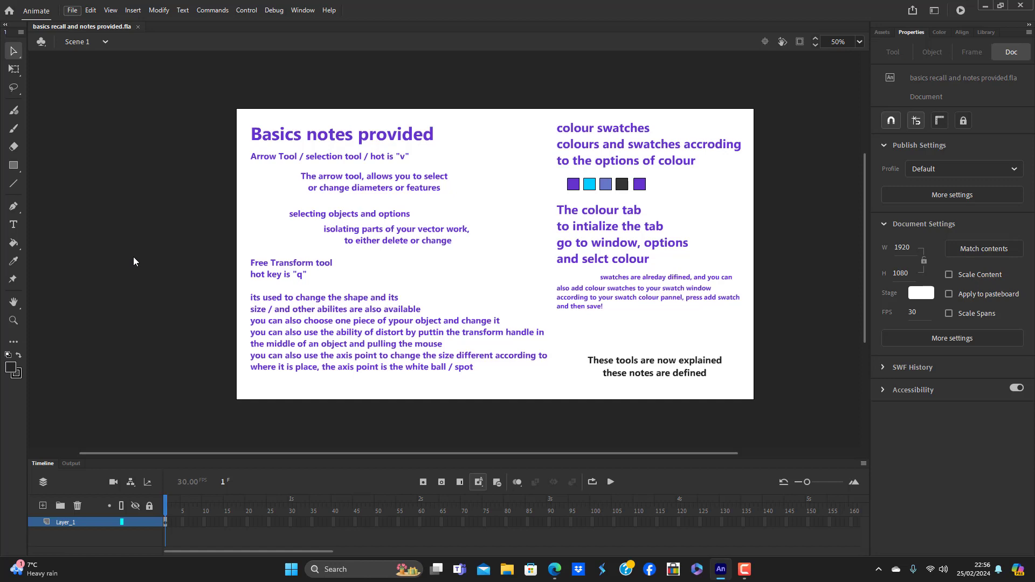
key(ctrl+shift+alt+s)
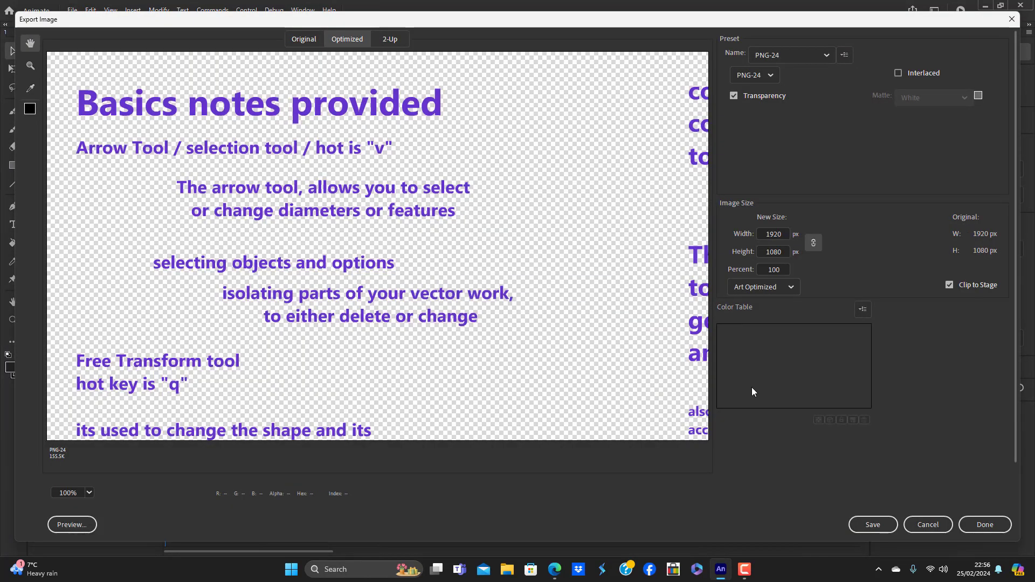
click(878, 521)
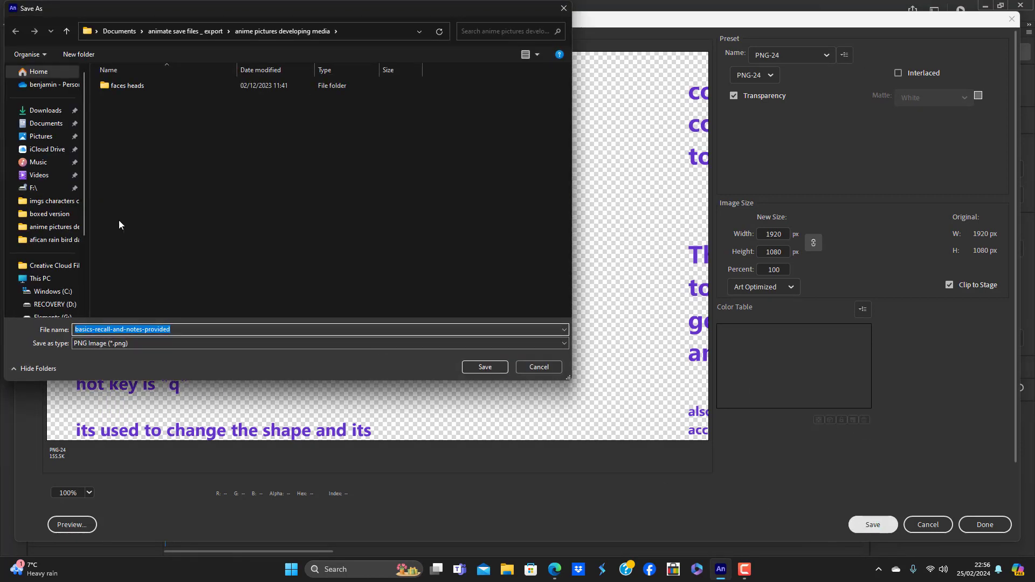
click(37, 137)
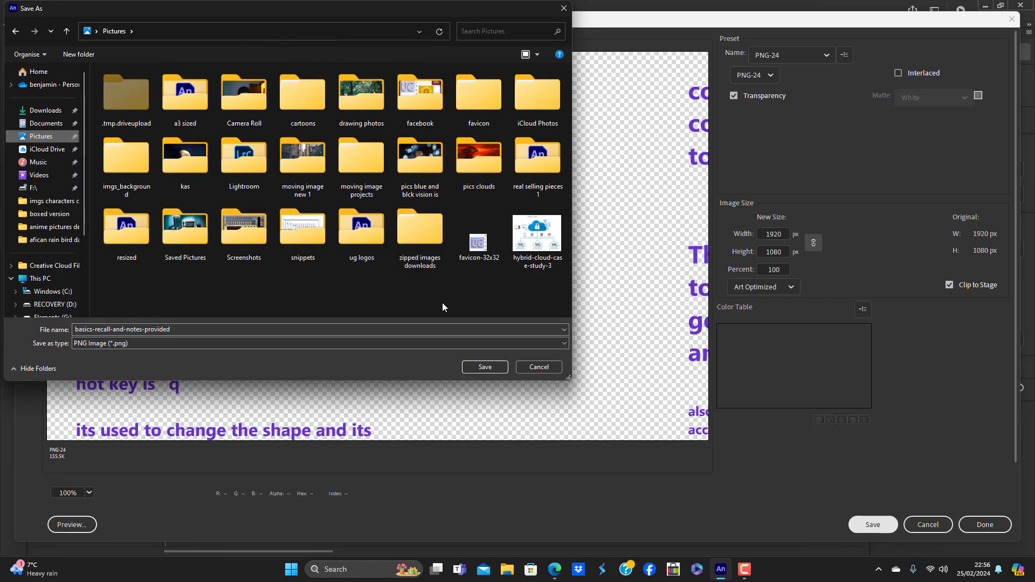
click(484, 367)
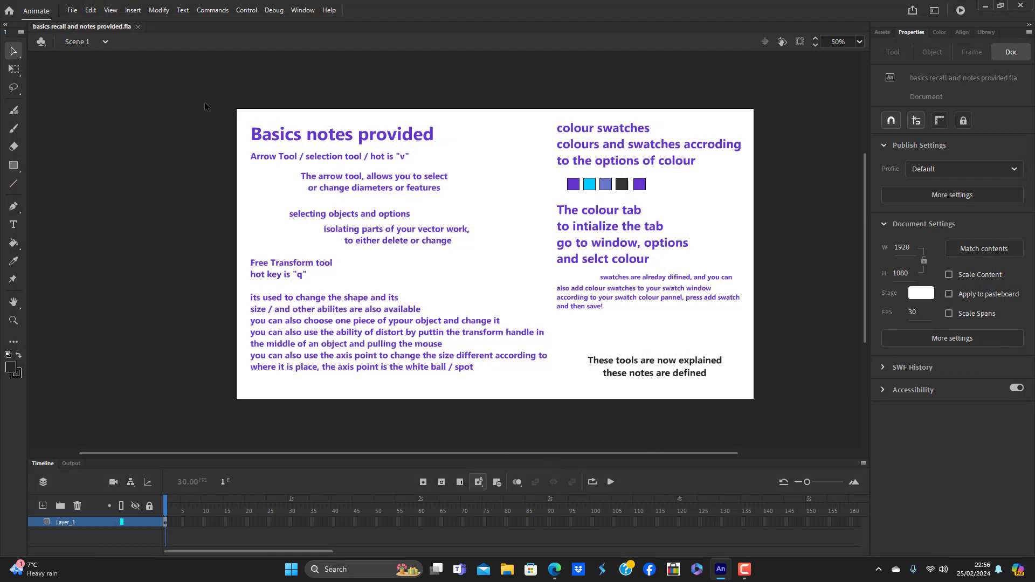
Step: Set the stage zoom to 65%
click(860, 43)
click(882, 149)
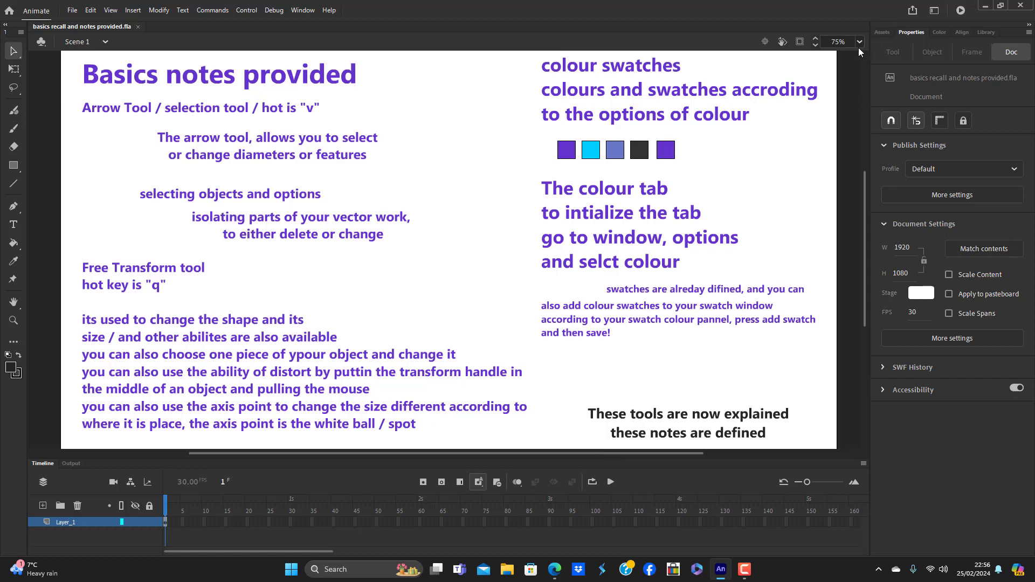
click(841, 42)
key(BackSpace)
text(65)
key(Return)
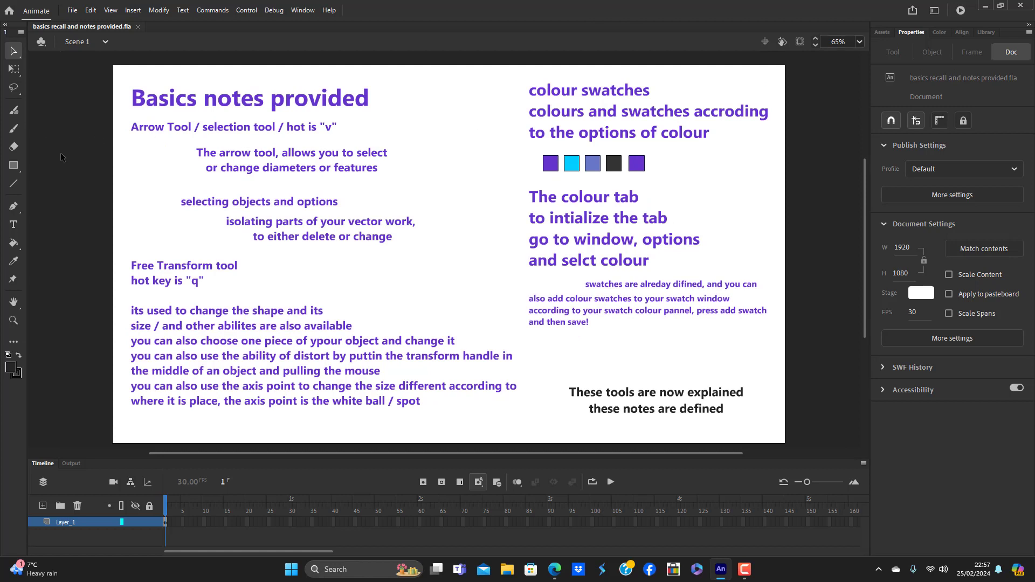
Step: Inside the Free Transform notes symbol, change 'ypour' to 'your', then return to Scene 1
double_click(323, 343)
double_click(324, 343)
key(BackSpace)
click(11, 51)
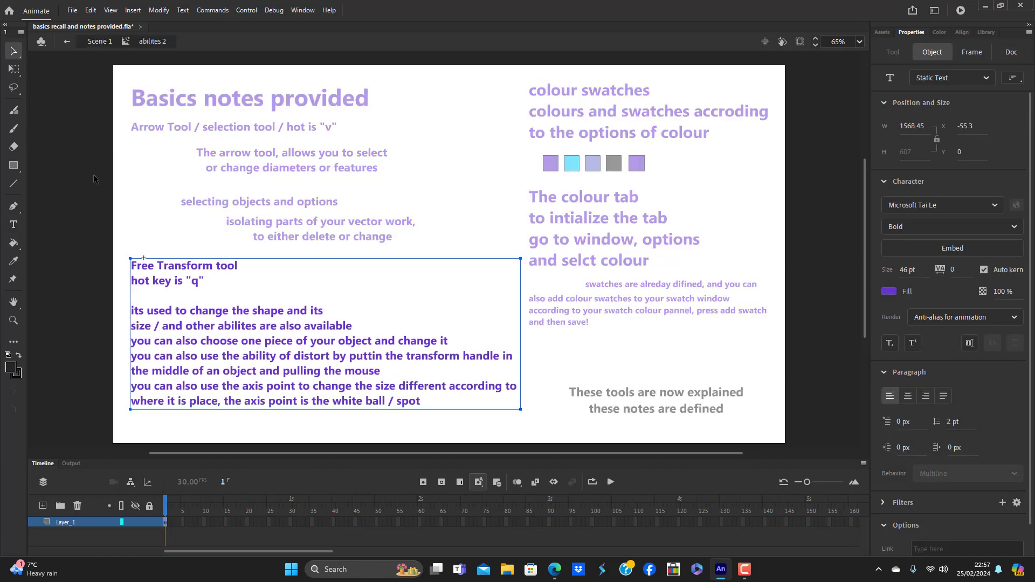
click(93, 174)
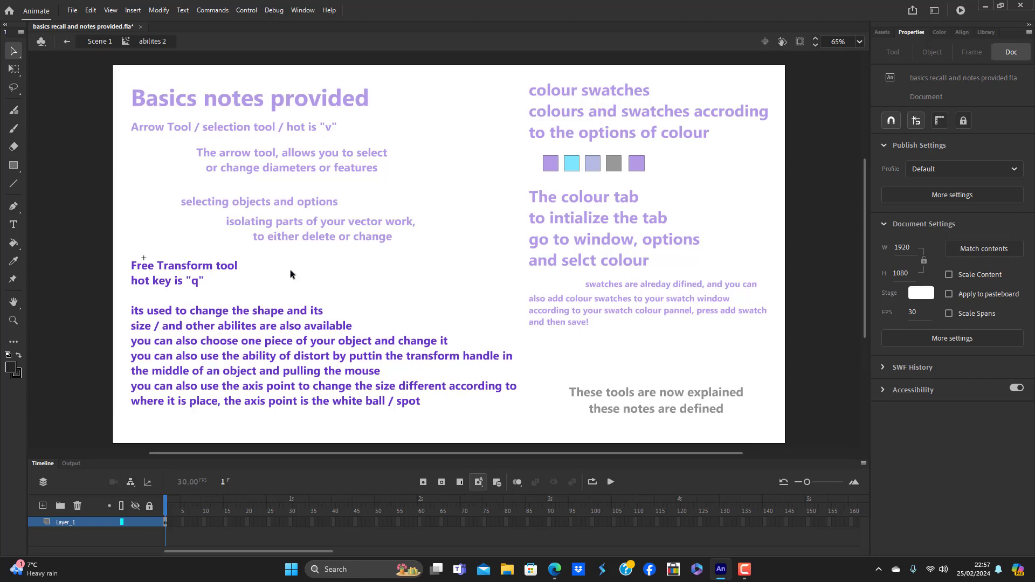
double_click(46, 215)
click(45, 215)
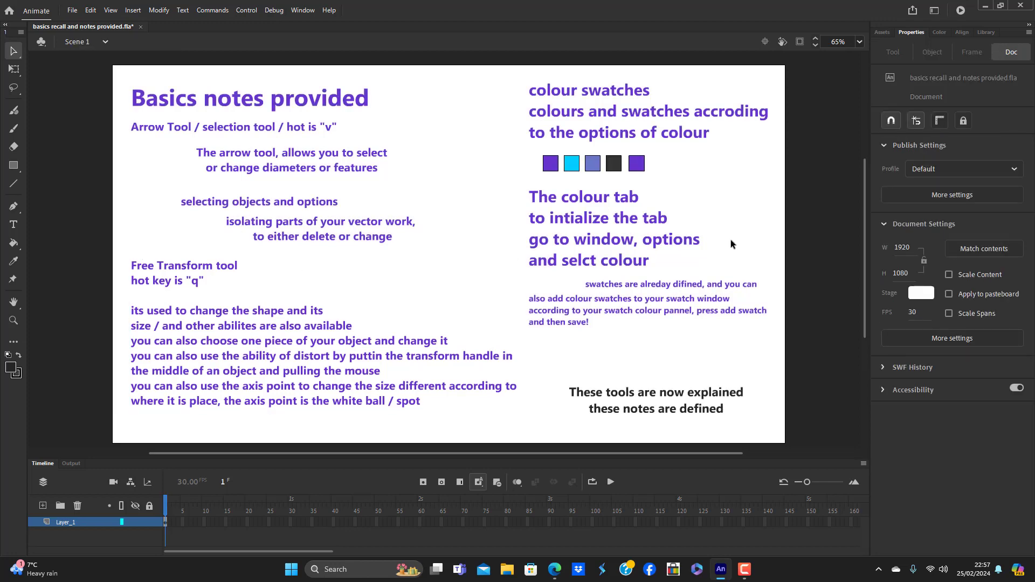